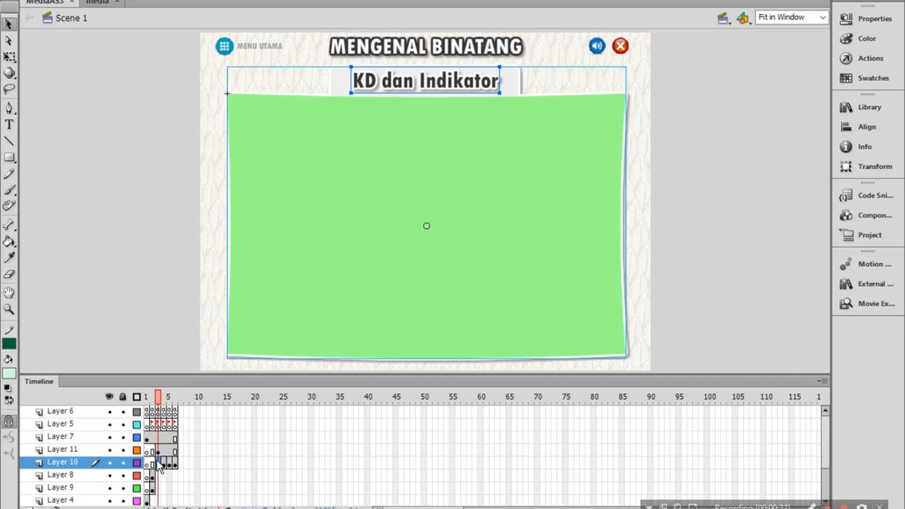
Step: Set up the Rectangle tool with a dark green #006633 stroke and a light green fill of RGB 206, 251, 214
click(117, 183)
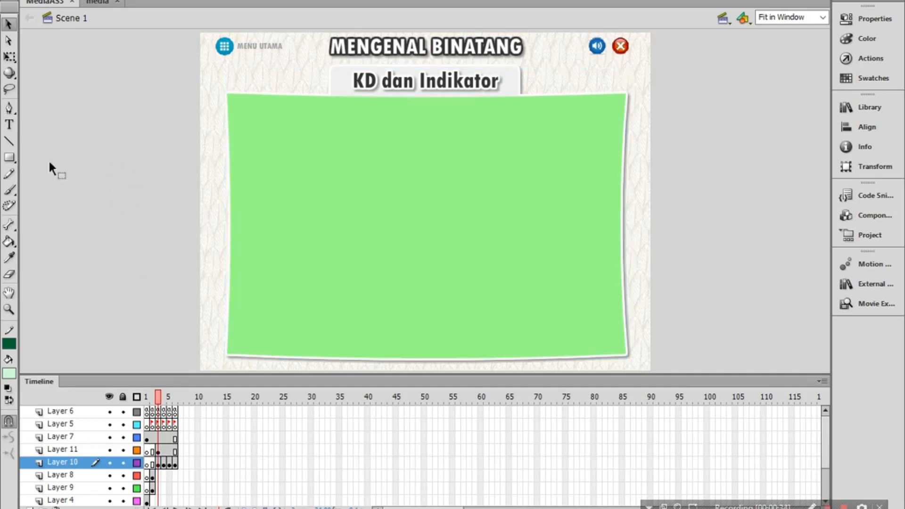
click(10, 158)
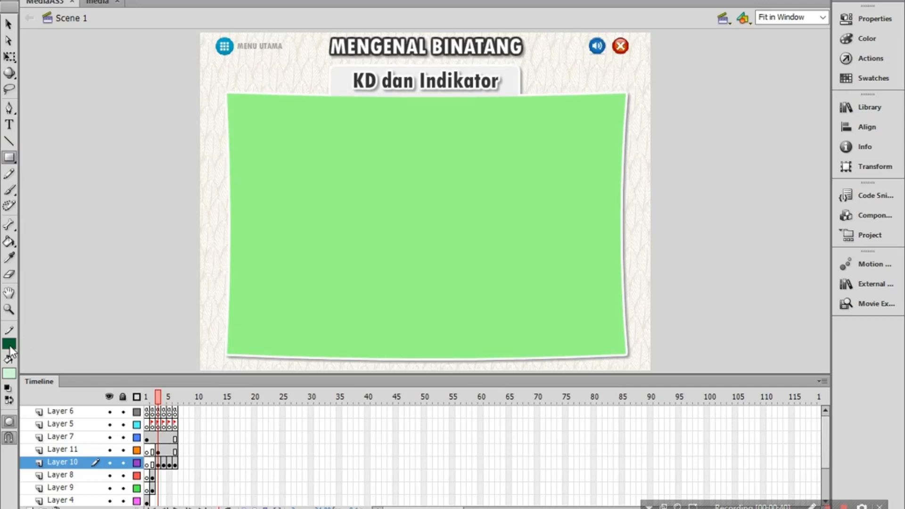
click(10, 348)
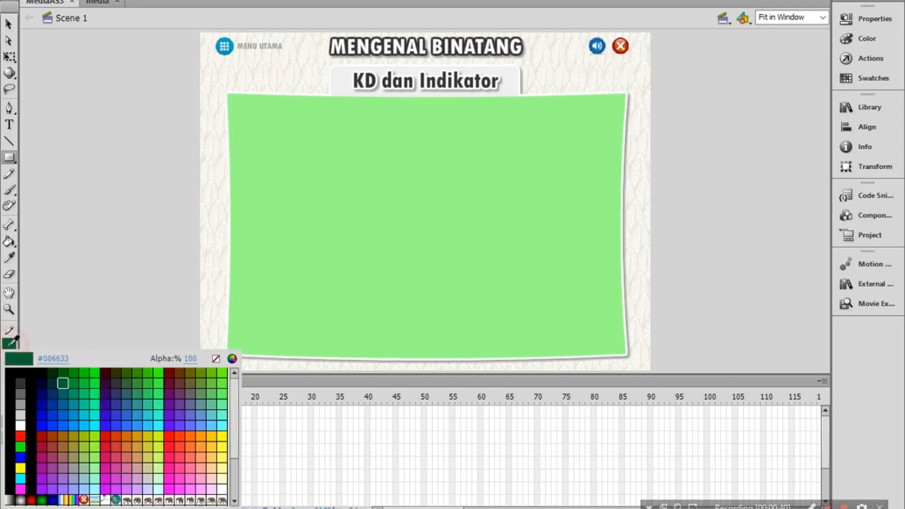
click(64, 382)
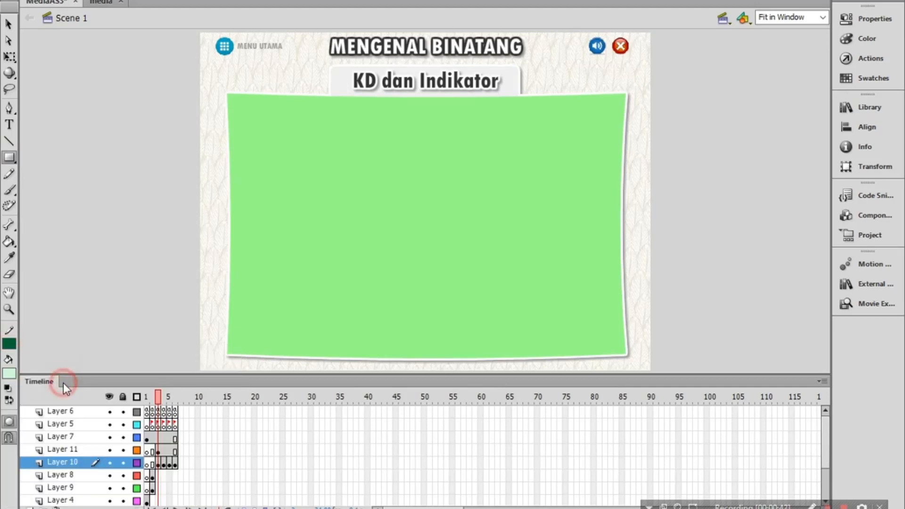
click(9, 375)
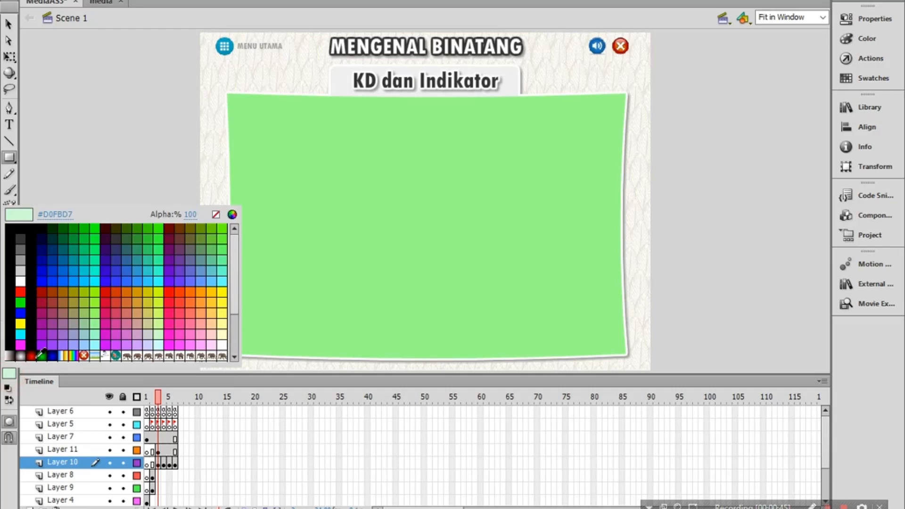
click(232, 215)
drag(605, 165, 603, 164)
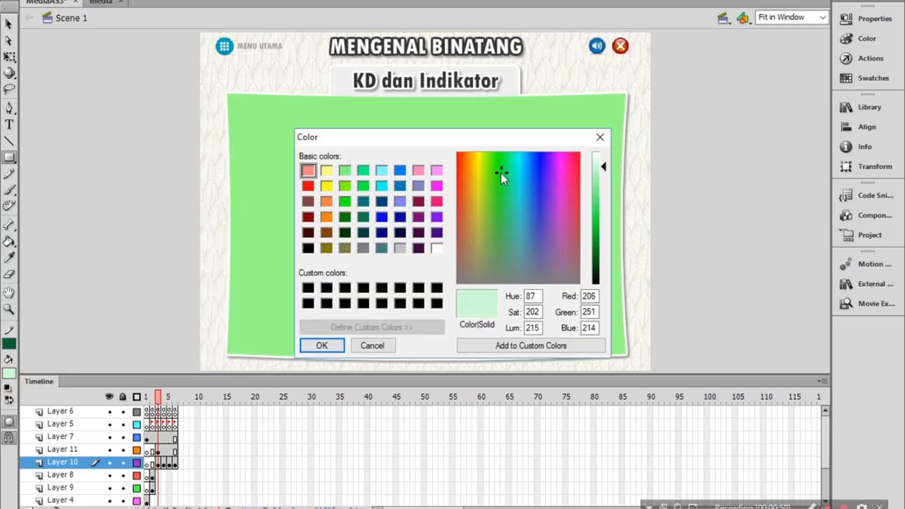
click(316, 346)
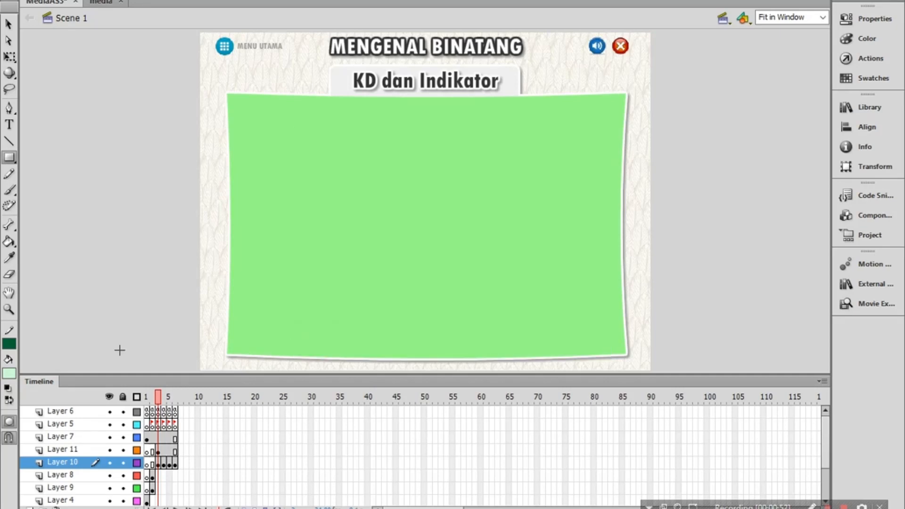
click(8, 423)
Step: Set the rectangle's stroke size to 3 and its stroke style to Dashed
click(866, 19)
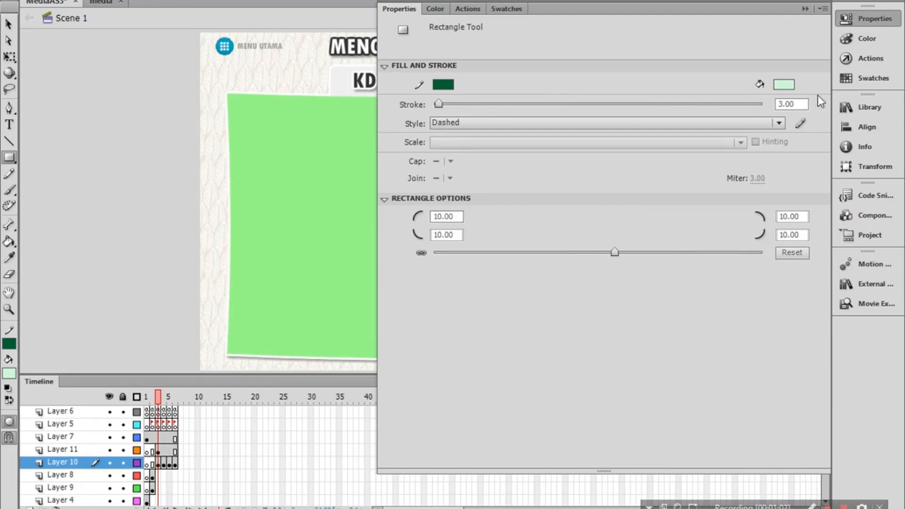
click(794, 107)
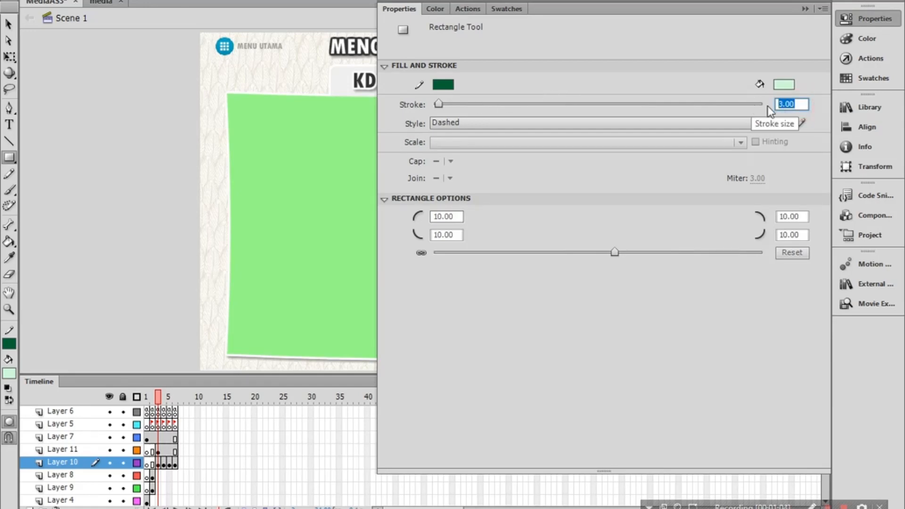
text(3)
key(Return)
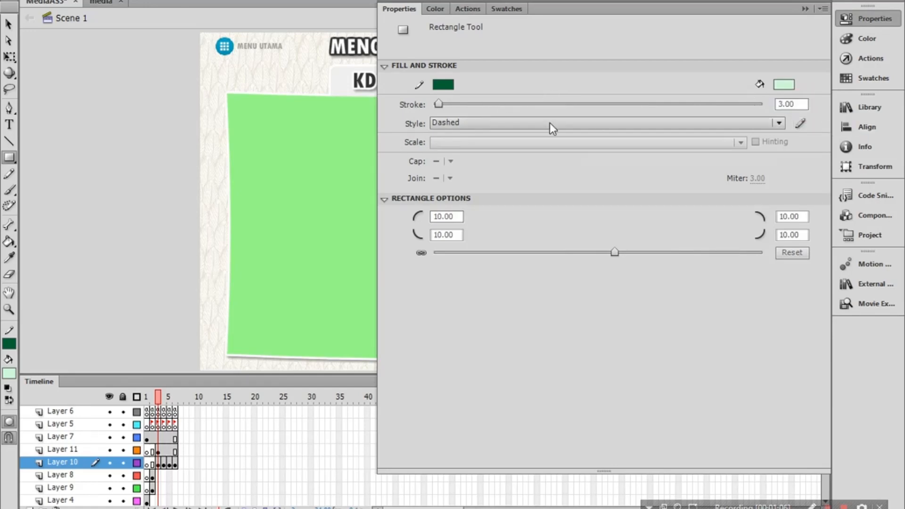
click(459, 124)
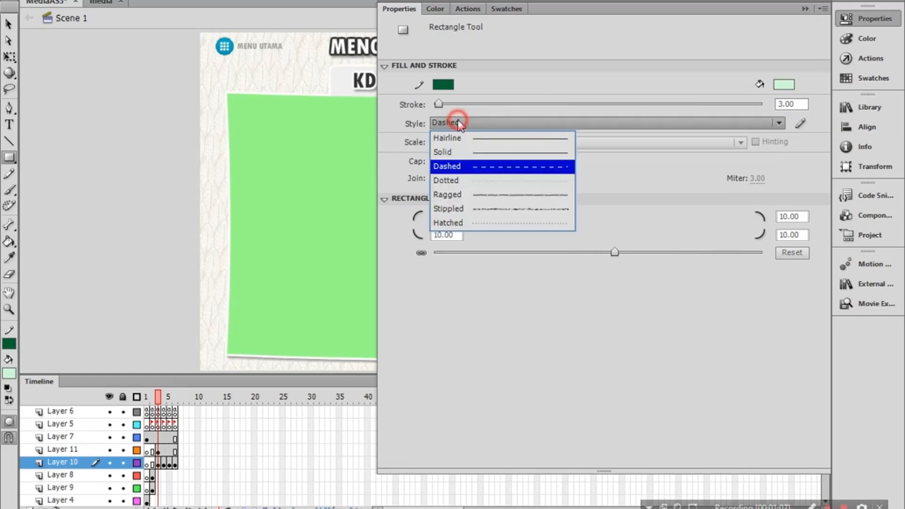
click(461, 166)
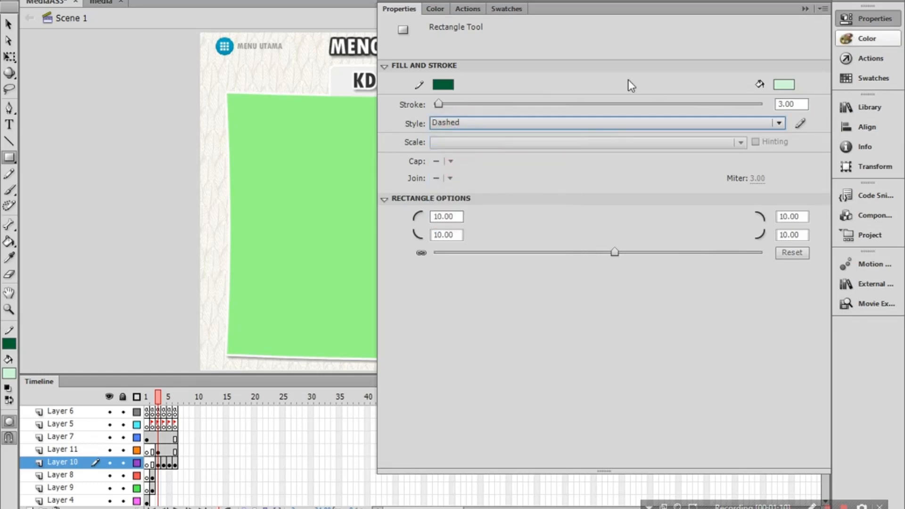
click(865, 15)
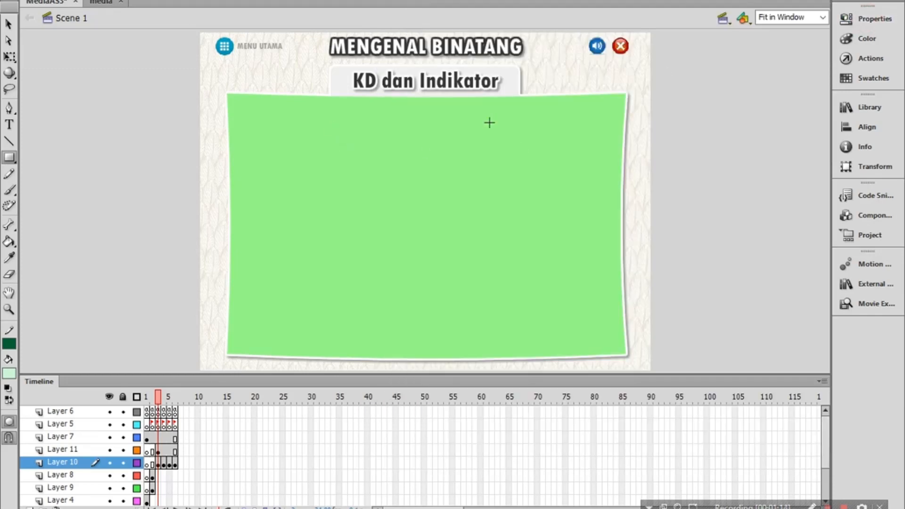
Step: Set the rectangle corner radius to 10 and draw a large rounded rectangle over the right-hand part of the green panel
click(894, 18)
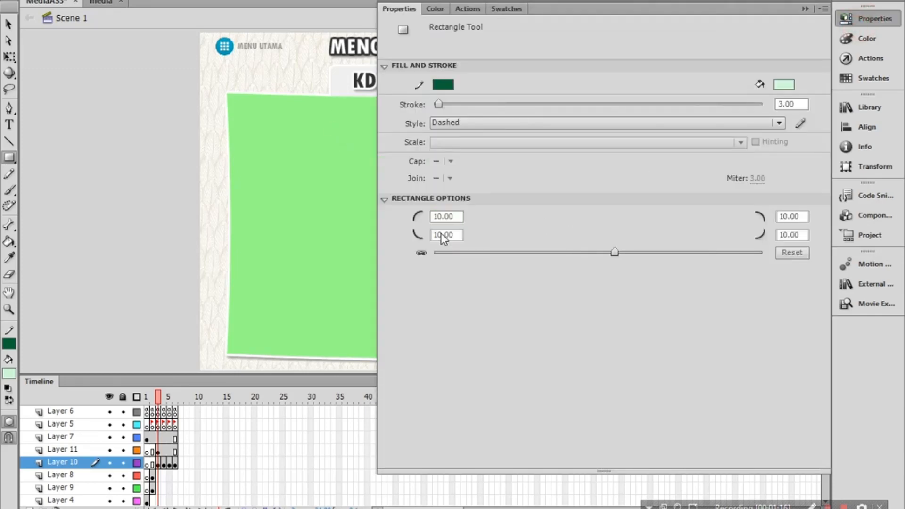
drag(454, 216, 410, 217)
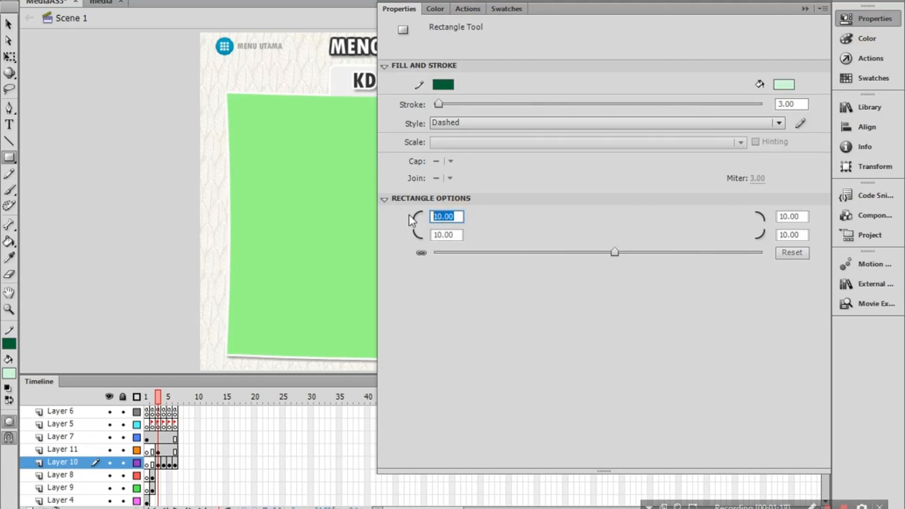
text(10)
key(Return)
click(873, 18)
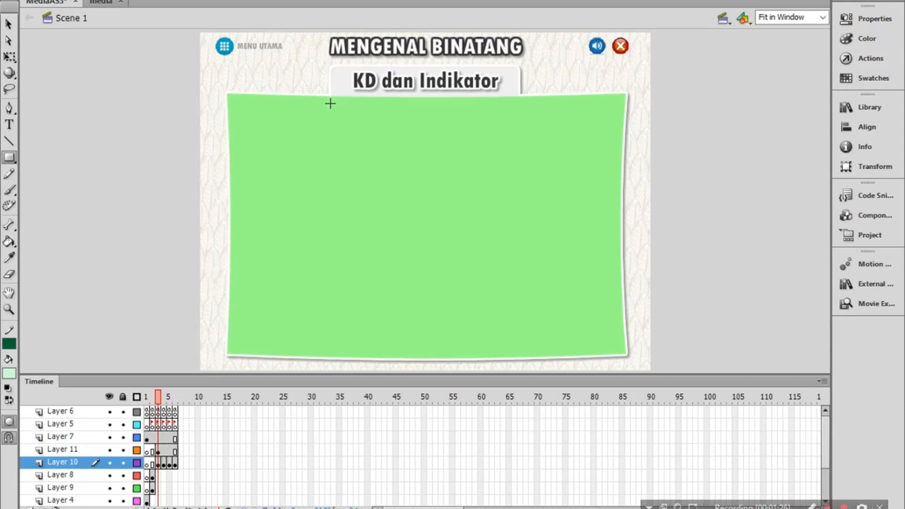
mouse_move(331, 104)
mouse_down()
mouse_move(465, 166)
mouse_move(584, 257)
mouse_move(595, 316)
mouse_move(616, 349)
mouse_up()
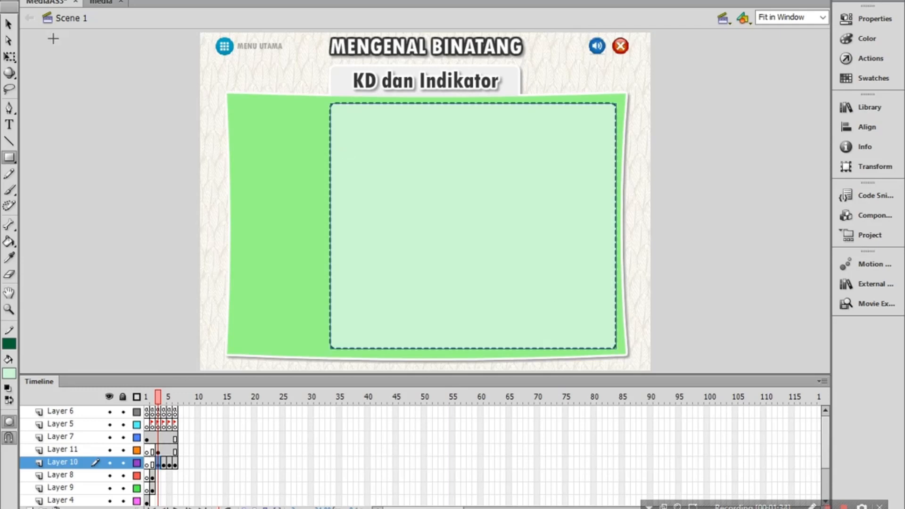
click(14, 26)
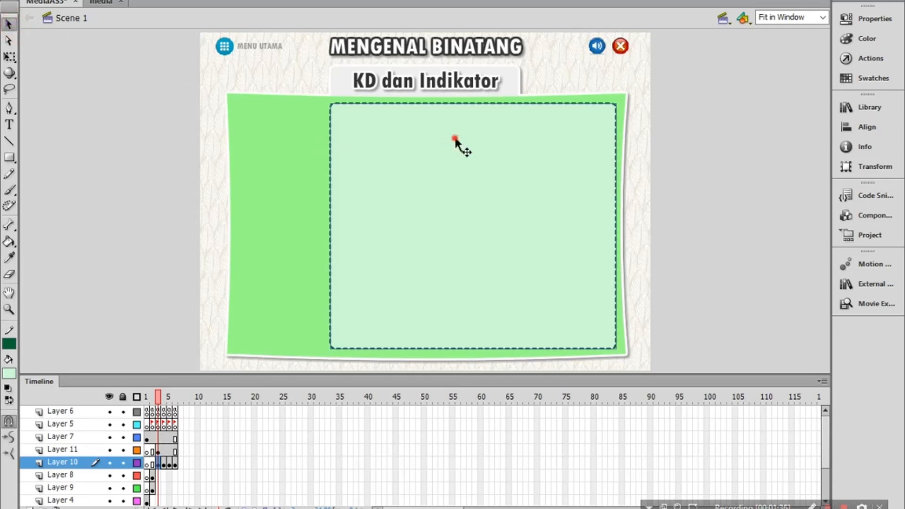
right_click(418, 181)
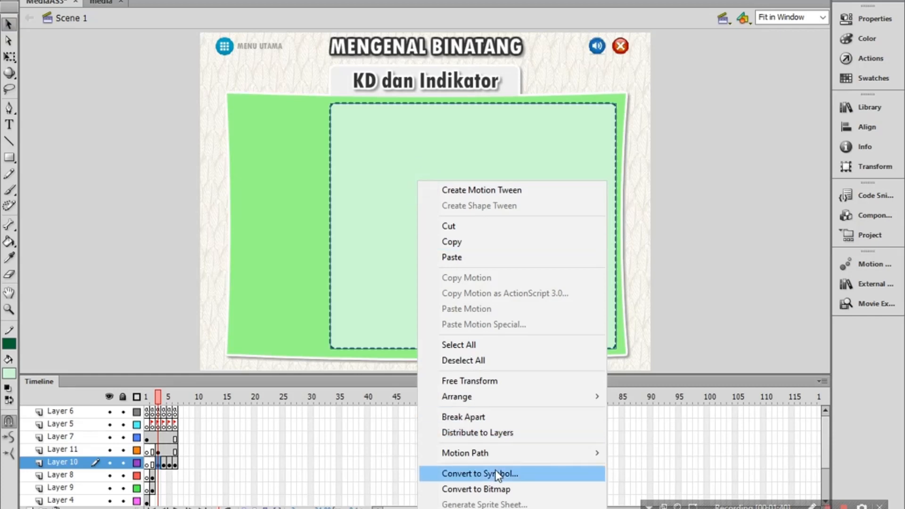
click(161, 464)
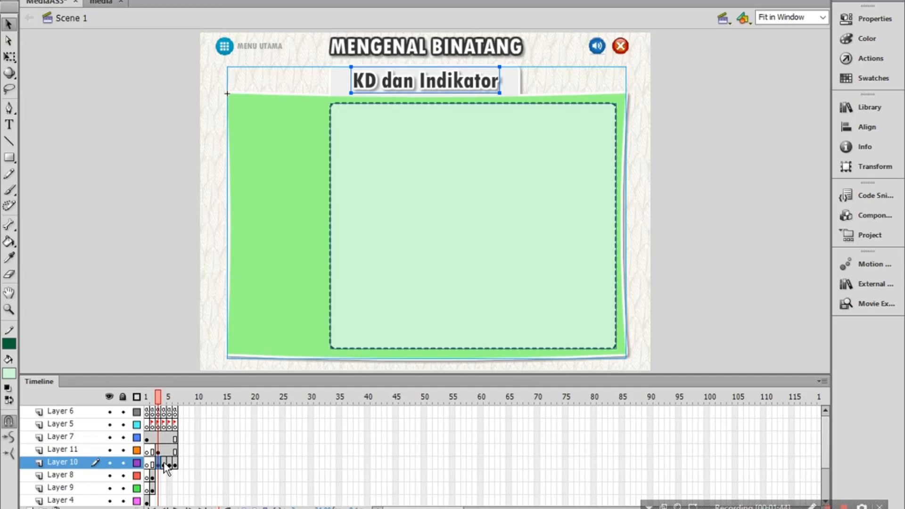
click(165, 465)
click(166, 465)
click(158, 464)
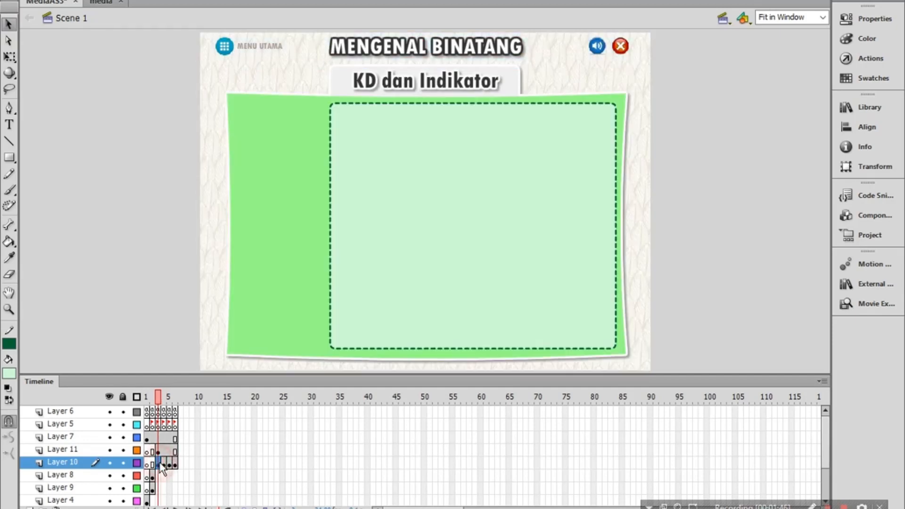
Step: Convert the dashed rectangle to a Movie Clip symbol, keeping the name Symbol 25
click(732, 172)
click(447, 176)
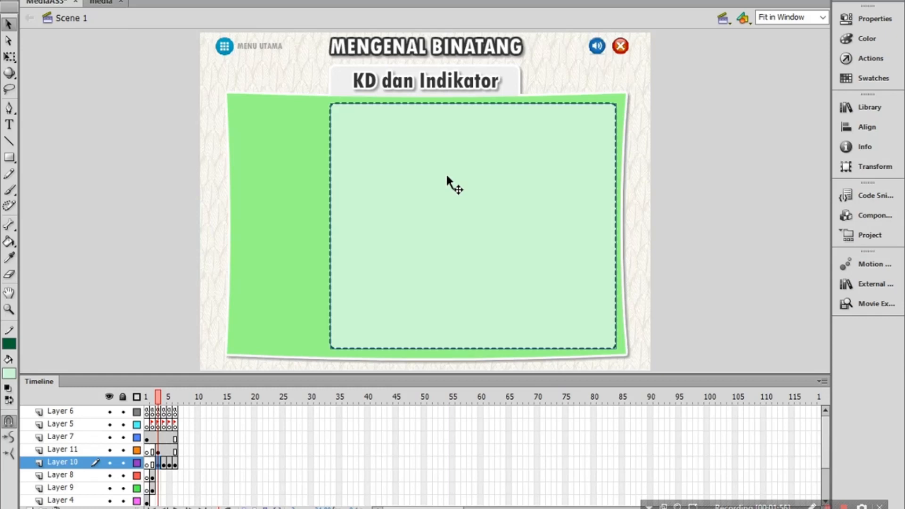
right_click(401, 155)
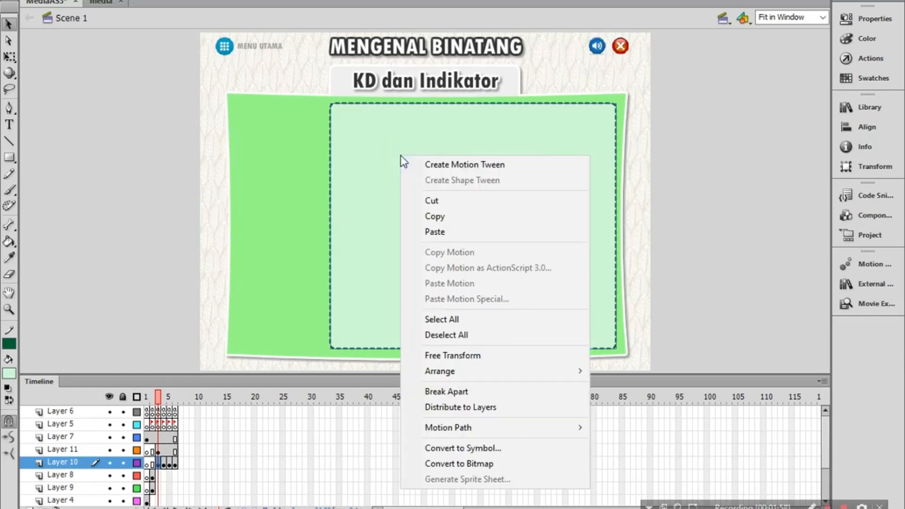
click(475, 449)
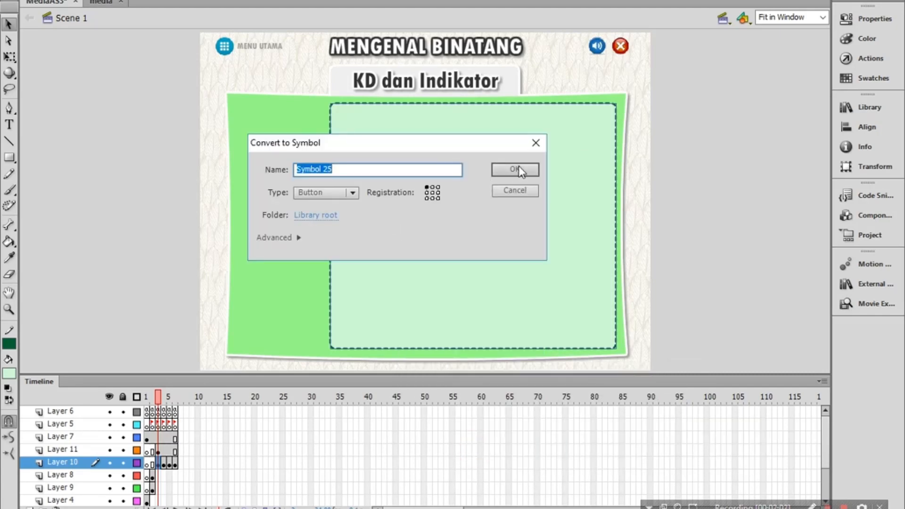
click(318, 192)
click(315, 209)
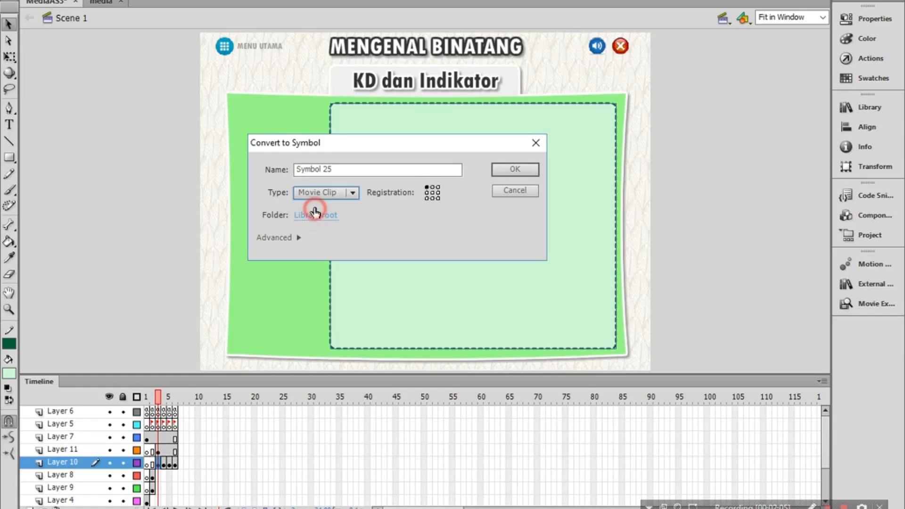
click(515, 169)
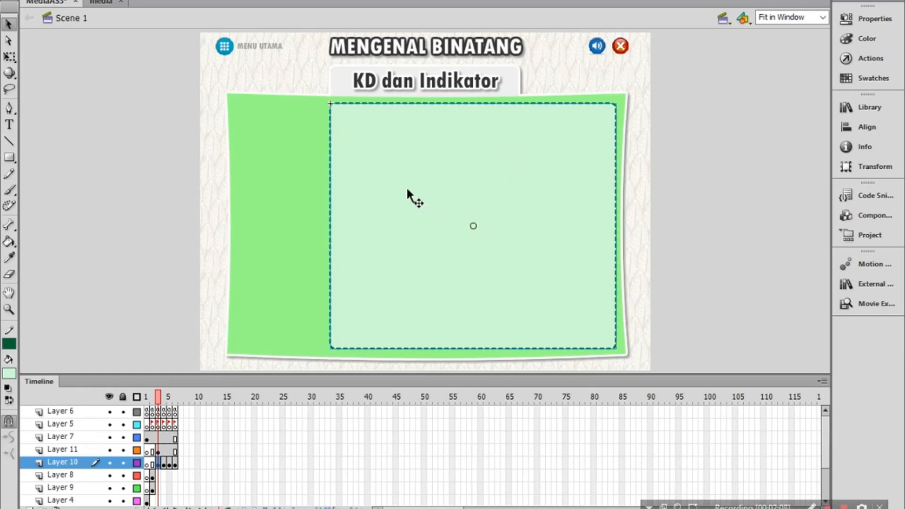
Step: Edit the dashed rectangle's movie clip in place and add a new layer above its Layer 1
double_click(439, 207)
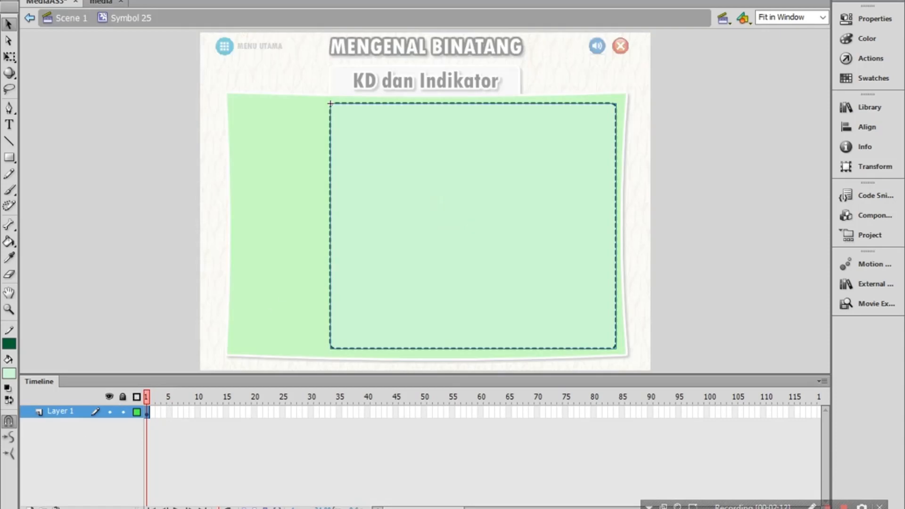
click(30, 507)
click(149, 413)
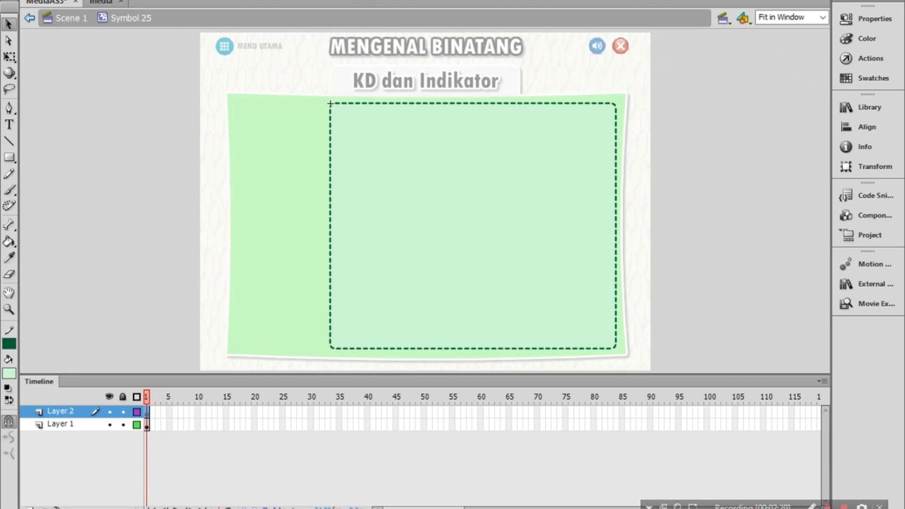
Step: Search the common Buttons library for "bubble glow" and place a bubble glow green on the panel beside the dashed rectangle
click(359, 0)
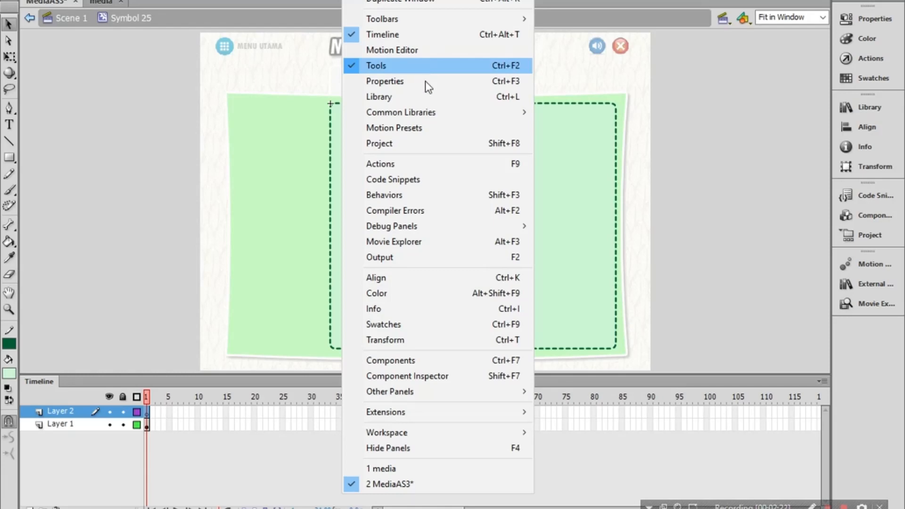
mouse_move(446, 112)
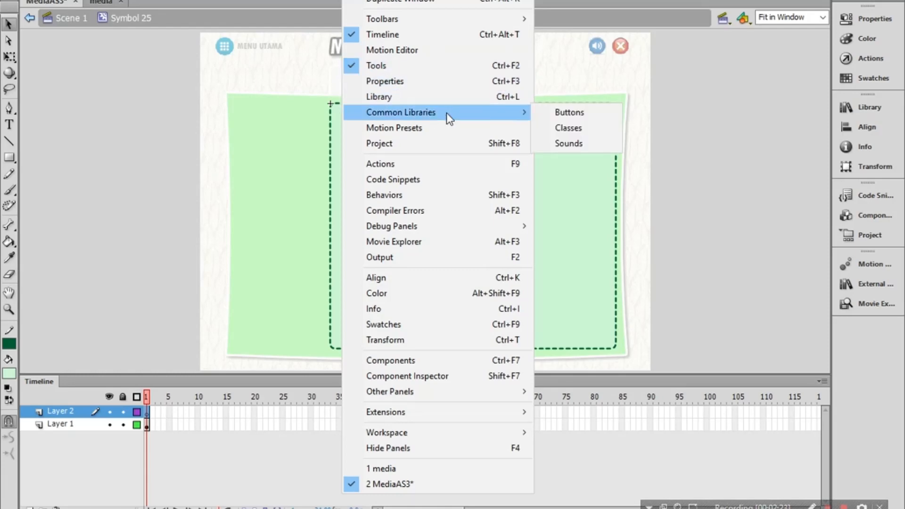
click(572, 112)
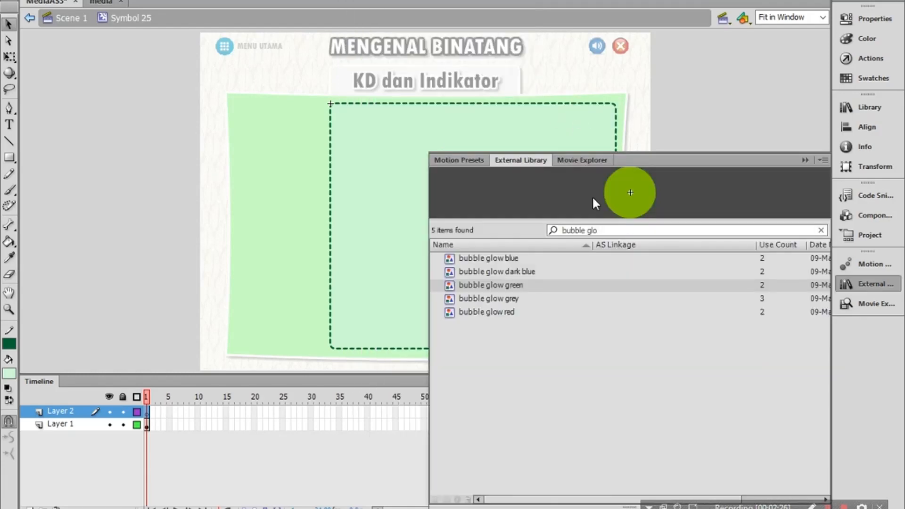
double_click(608, 230)
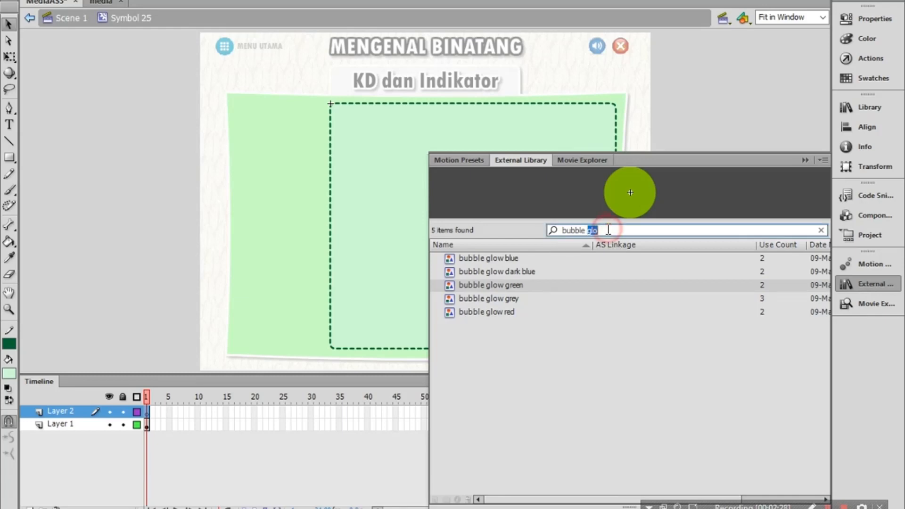
triple_click(601, 231)
click(606, 230)
text(w)
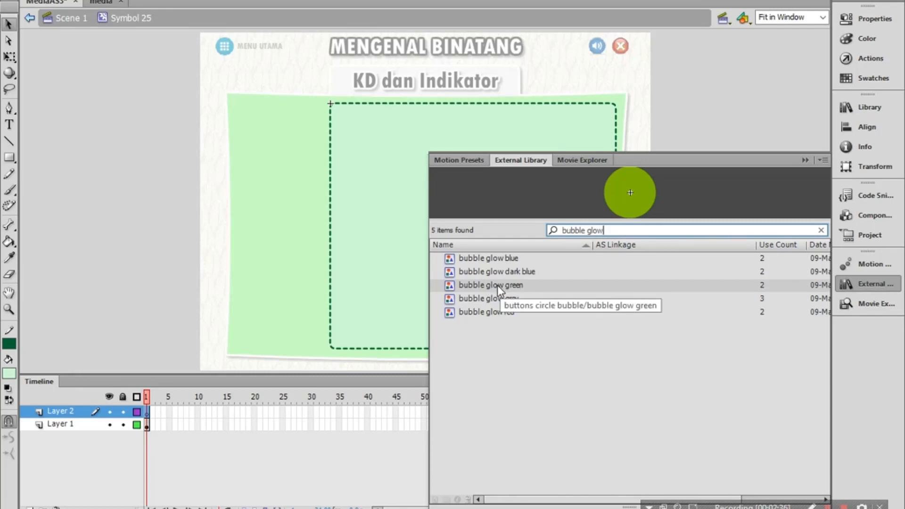
drag(502, 285, 279, 141)
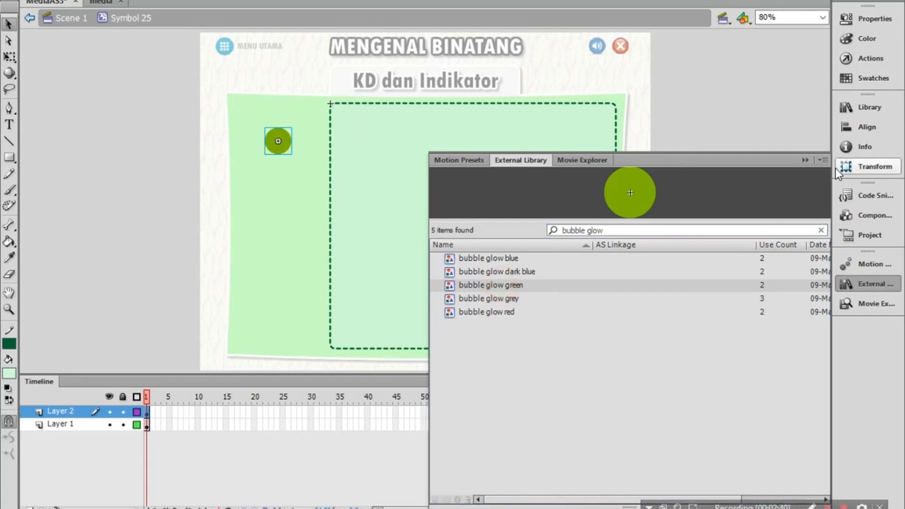
click(889, 283)
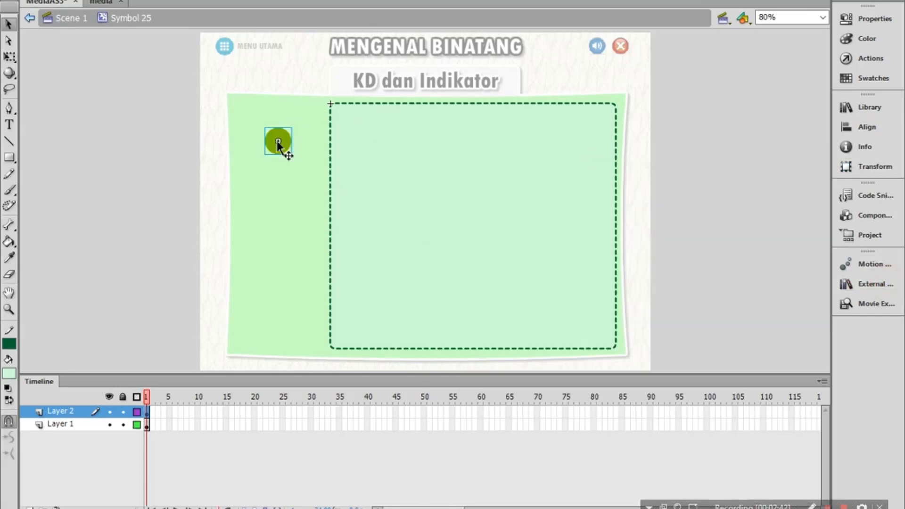
Step: Enlarge the green bubble from its centre to about 110 px wide and convert it to a Button symbol, keeping the name Symbol 26
click(10, 57)
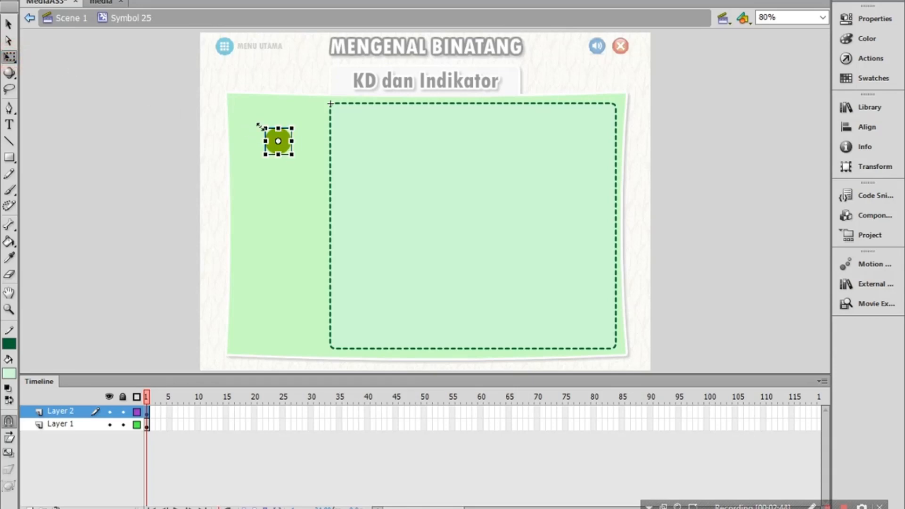
drag(264, 127, 245, 107)
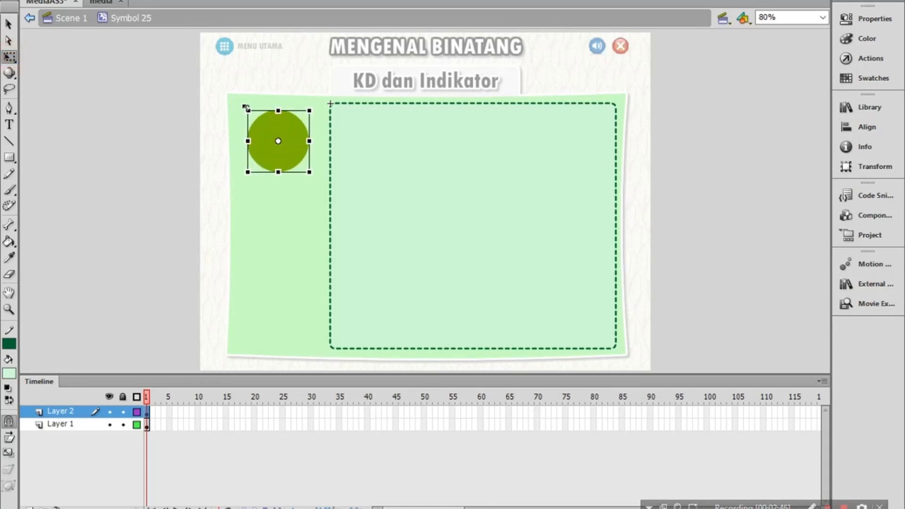
right_click(290, 130)
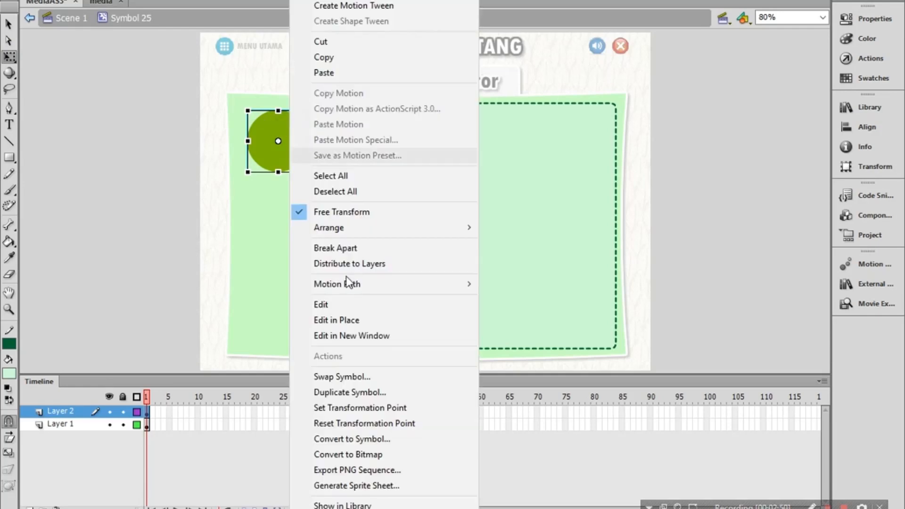
click(375, 439)
click(316, 194)
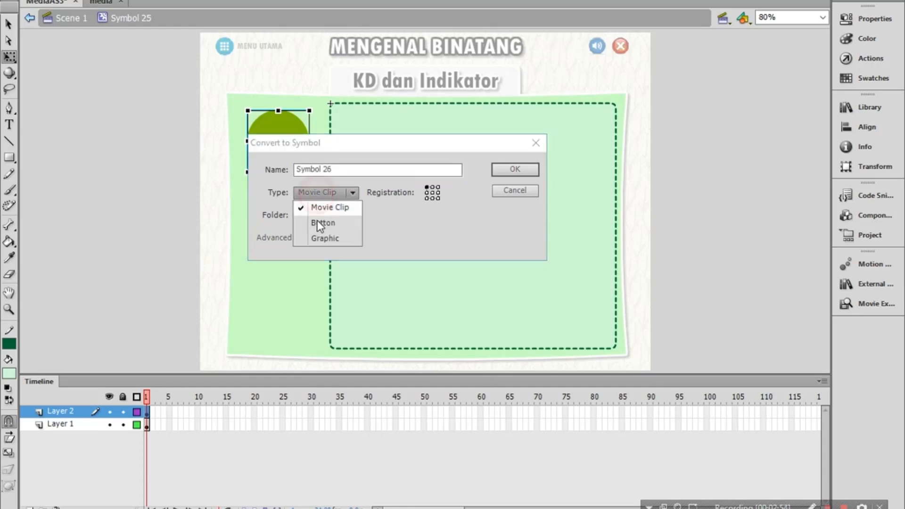
click(317, 219)
click(504, 172)
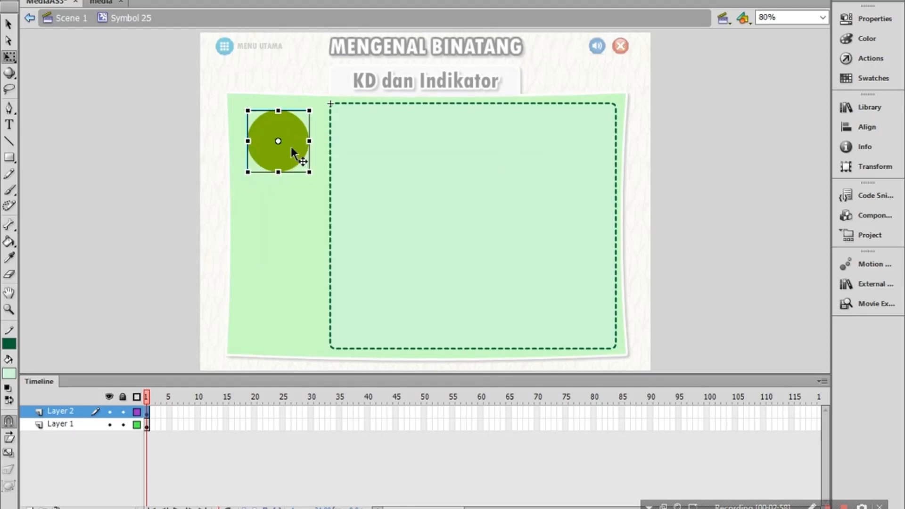
Step: Shift the bubble button slightly left and paste a copy of it in place, moved straight down below the original
drag(290, 148, 281, 147)
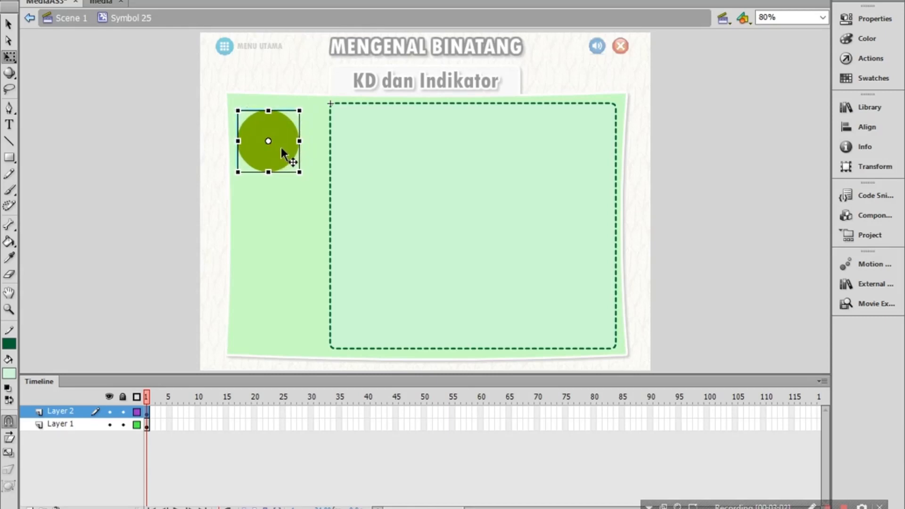
right_click(150, 99)
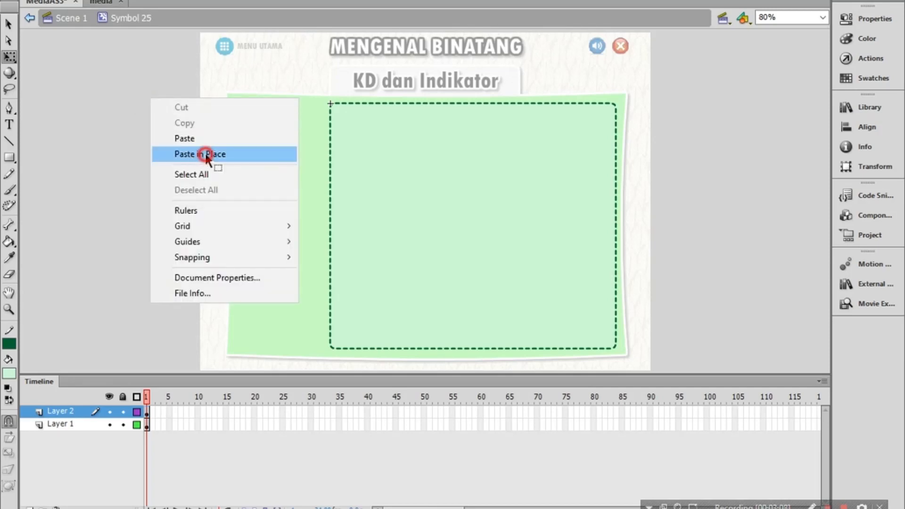
click(206, 155)
drag(267, 160, 267, 232)
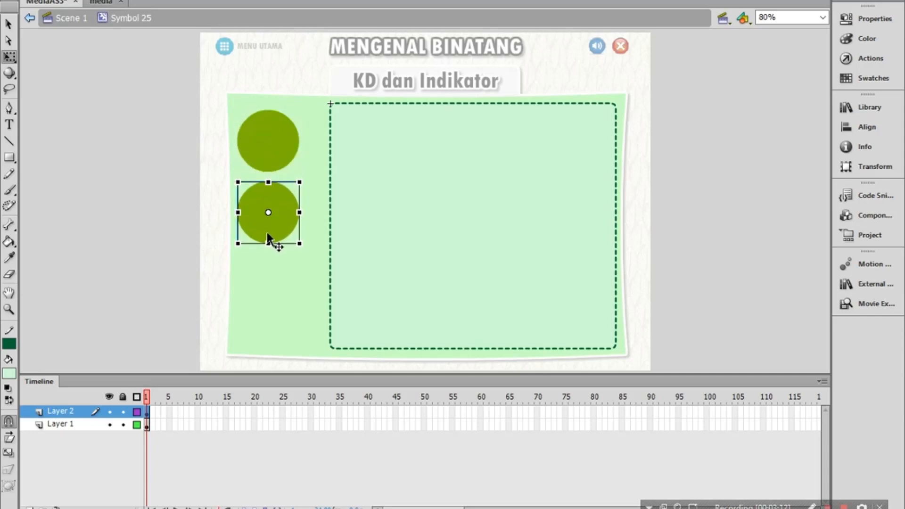
click(141, 132)
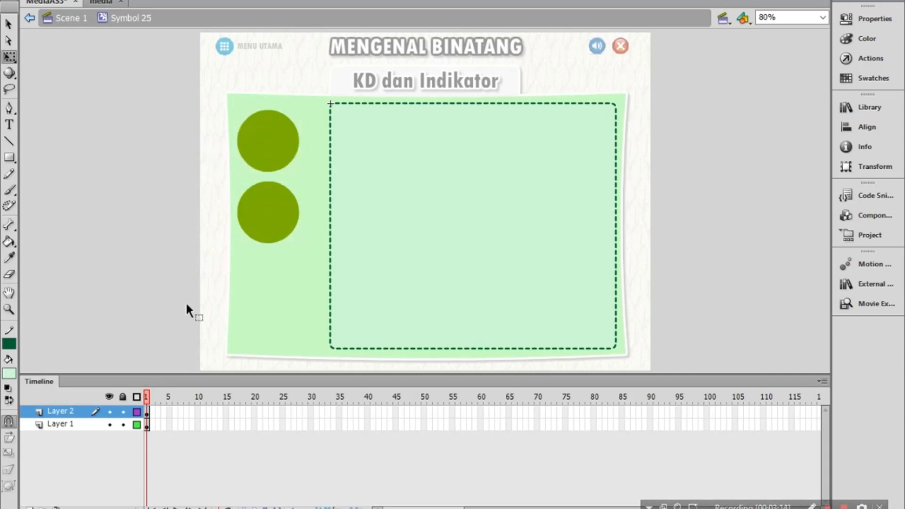
click(266, 134)
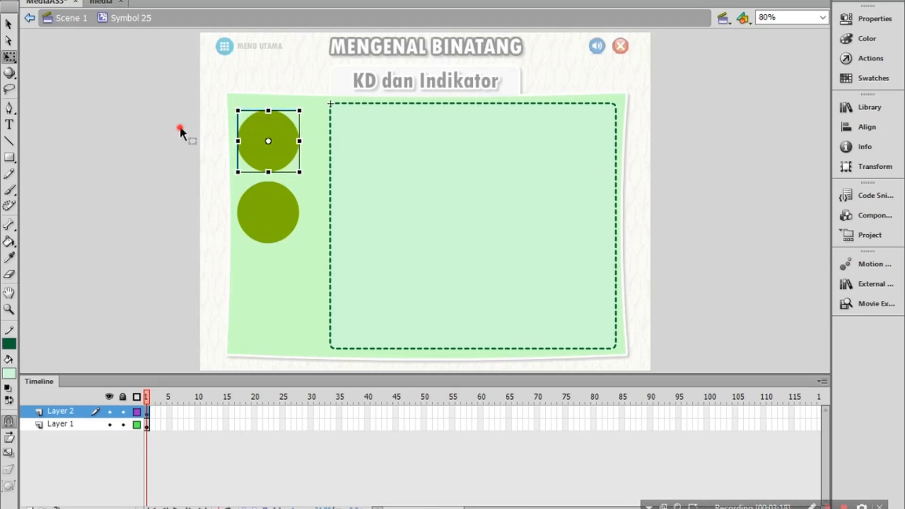
click(54, 124)
Step: Add the white two-line text "Kompetensi Dasar" and centre it on the upper bubble
click(13, 124)
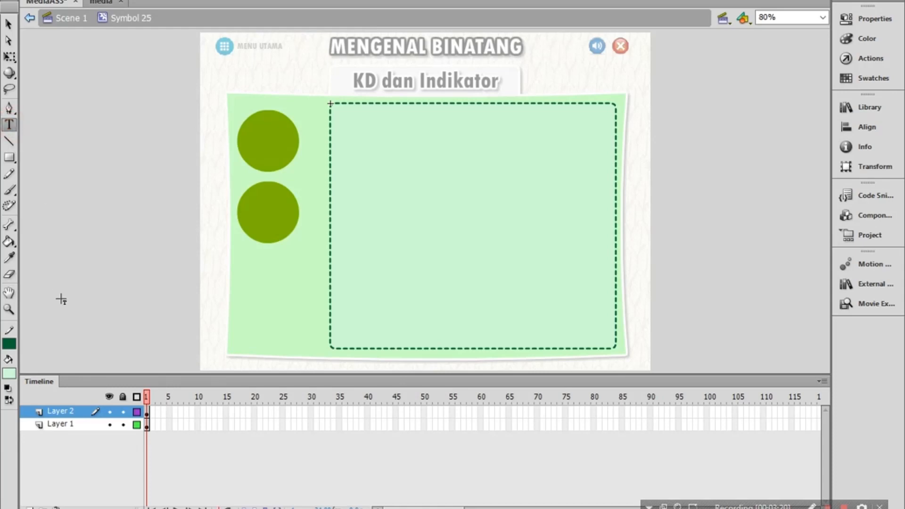
click(11, 372)
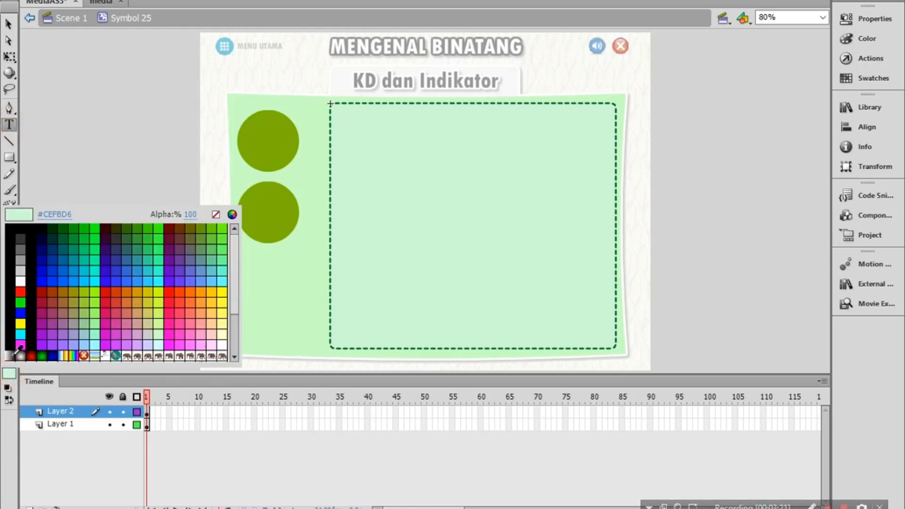
click(19, 284)
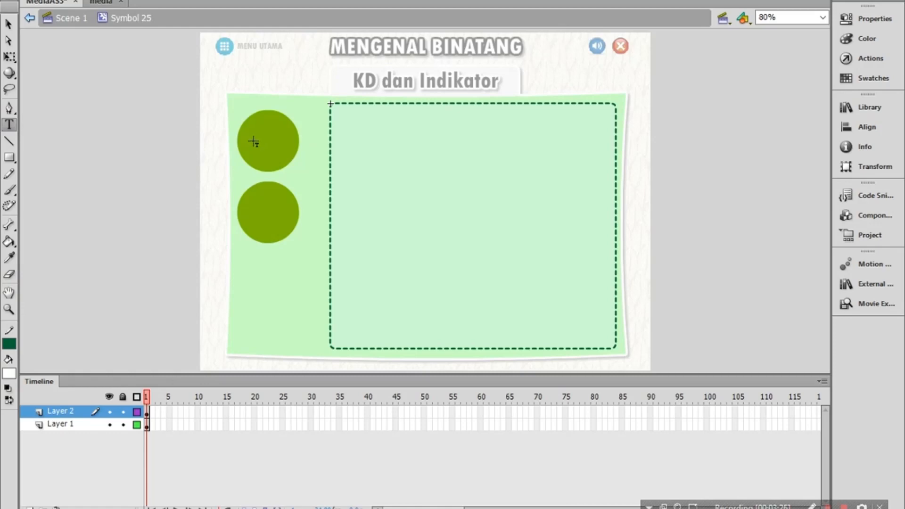
click(257, 138)
text(Kompetens)
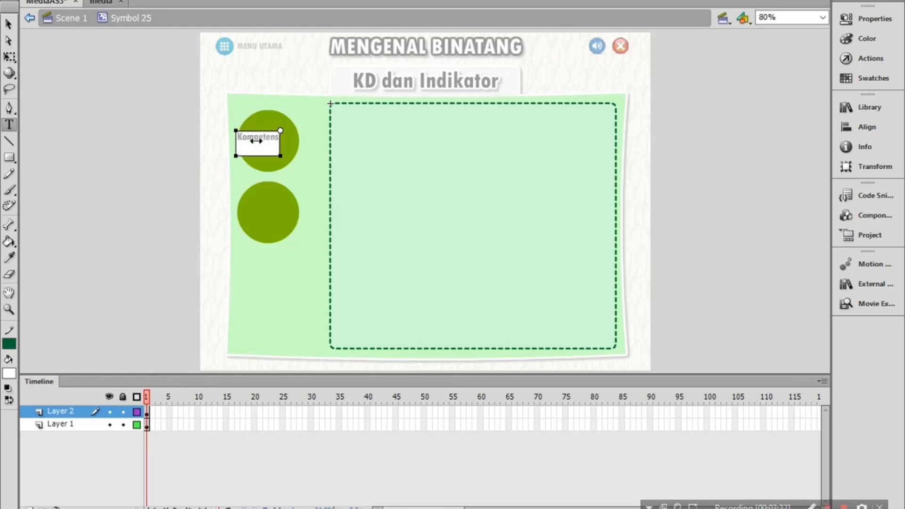
text(i)
key(Return)
text(Dasar)
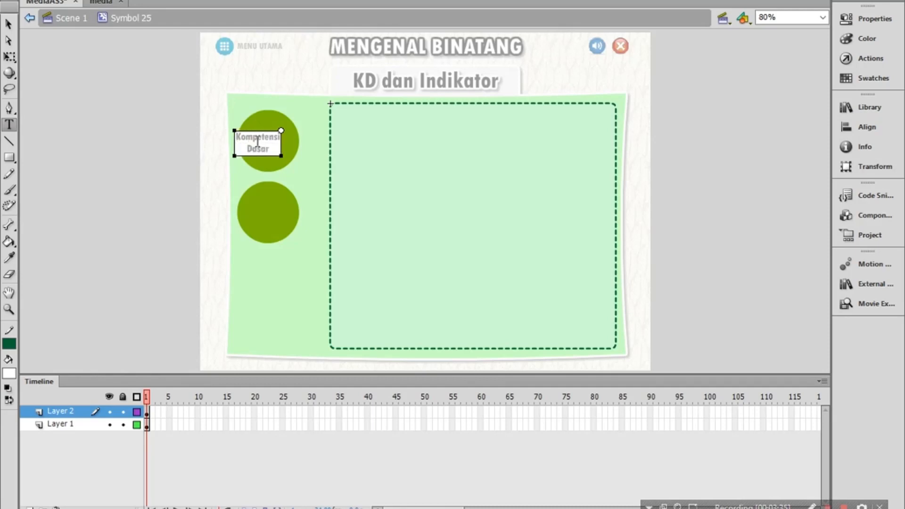
click(8, 23)
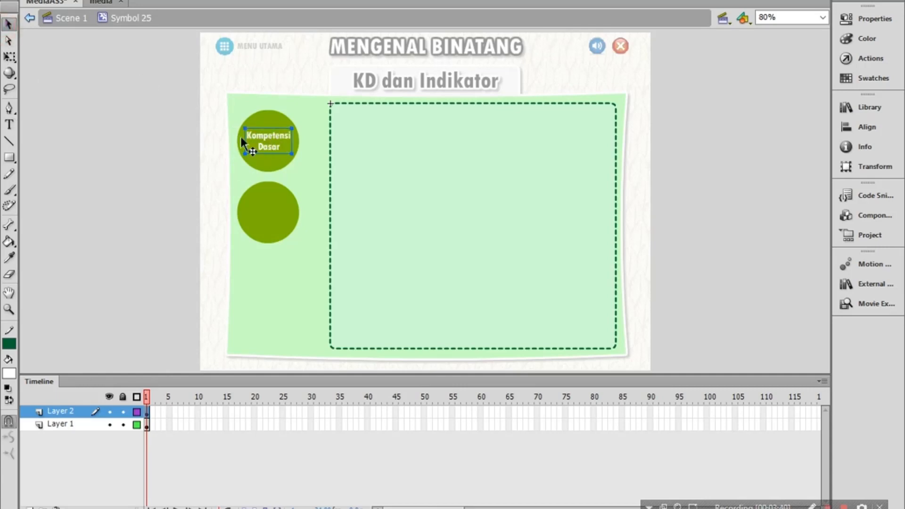
Step: Paste a copy of the label onto the lower bubble, change its text to "Indikator" and centre it there
right_click(165, 138)
click(206, 191)
click(277, 135)
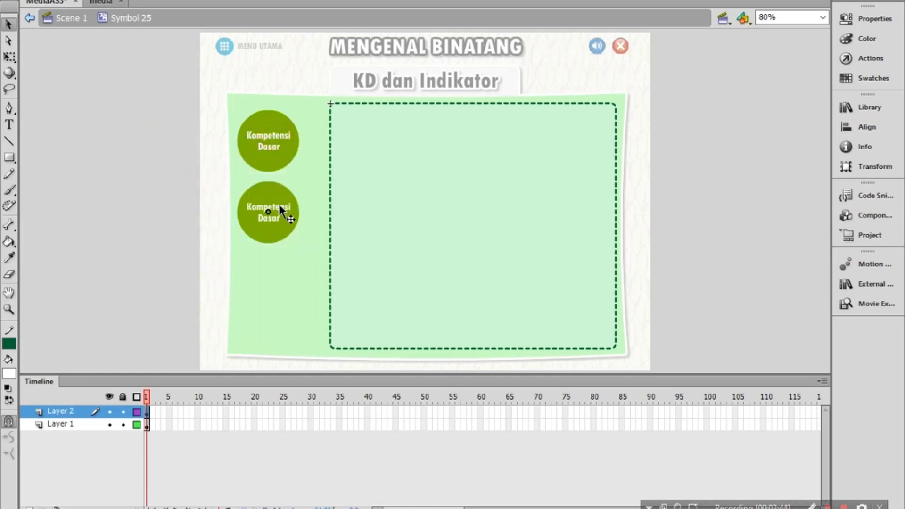
double_click(280, 206)
key(ctrl+a)
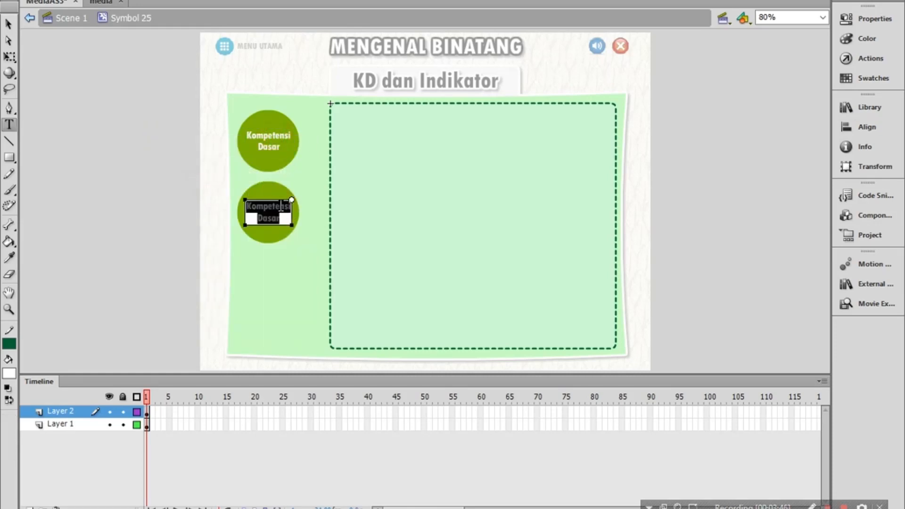
text(Indikator)
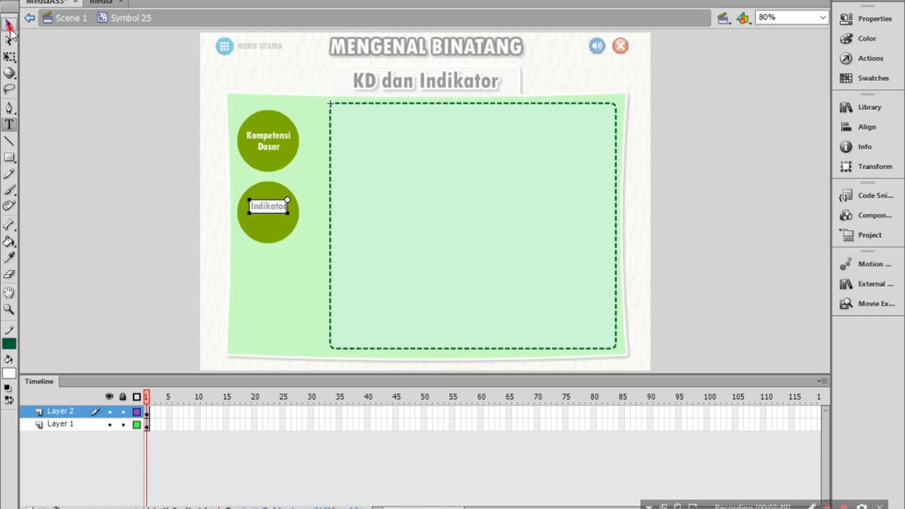
click(9, 23)
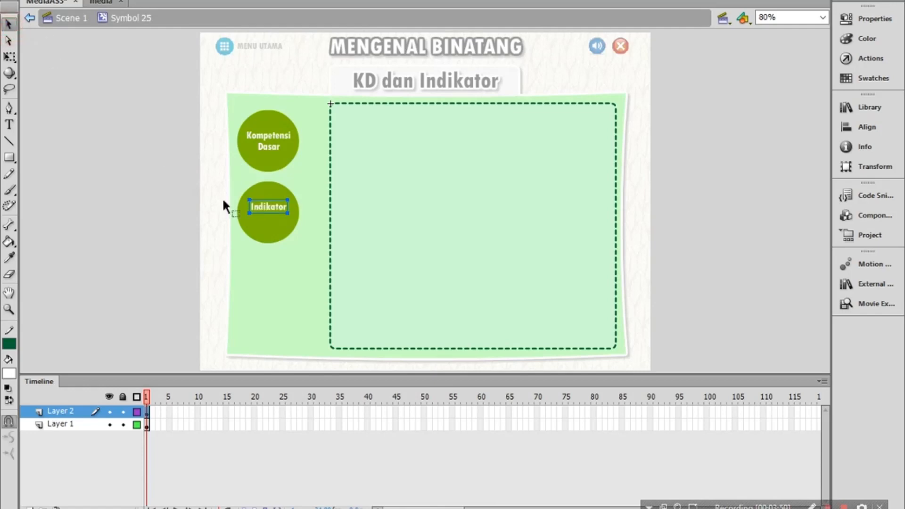
click(156, 165)
Step: Add a white Glow filter to the Kompetensi Dasar bubble button
click(276, 119)
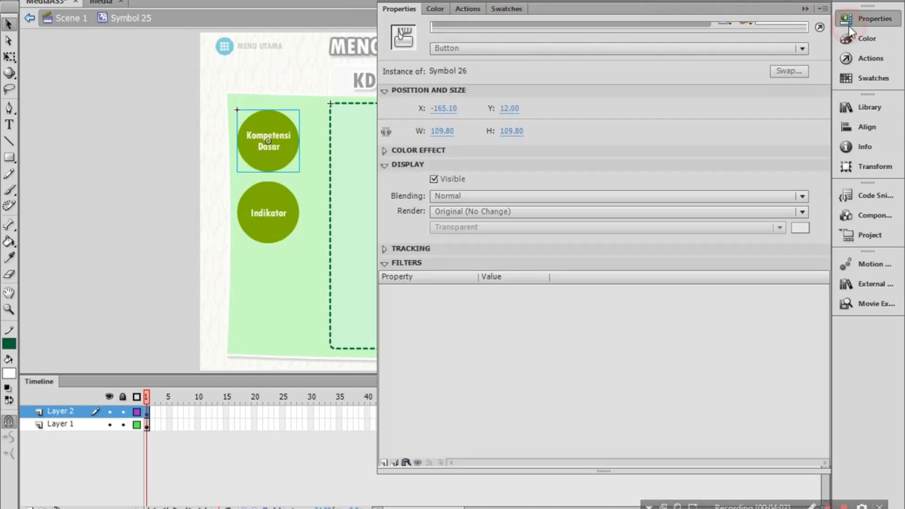
click(851, 20)
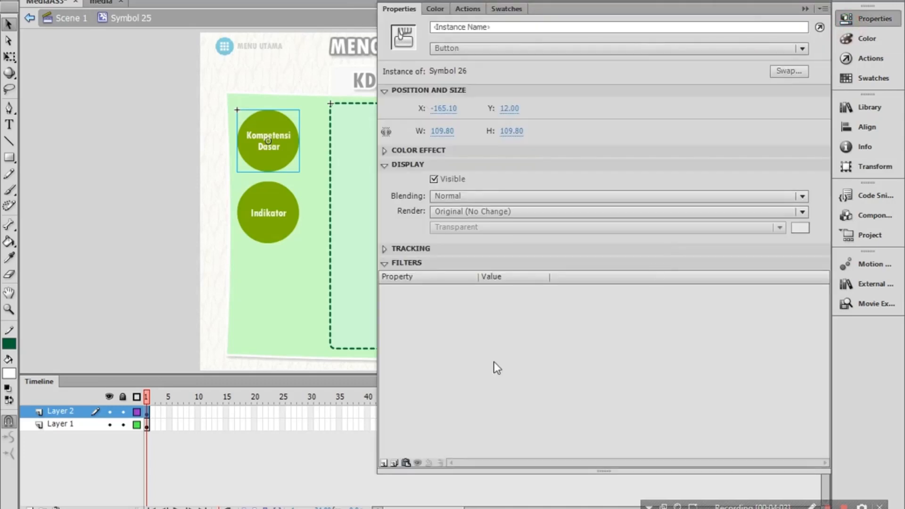
click(385, 463)
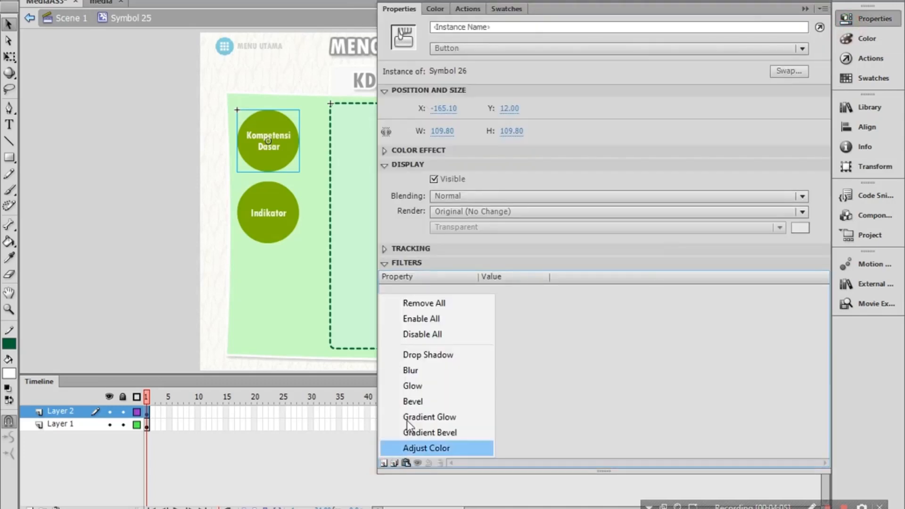
click(413, 384)
click(485, 354)
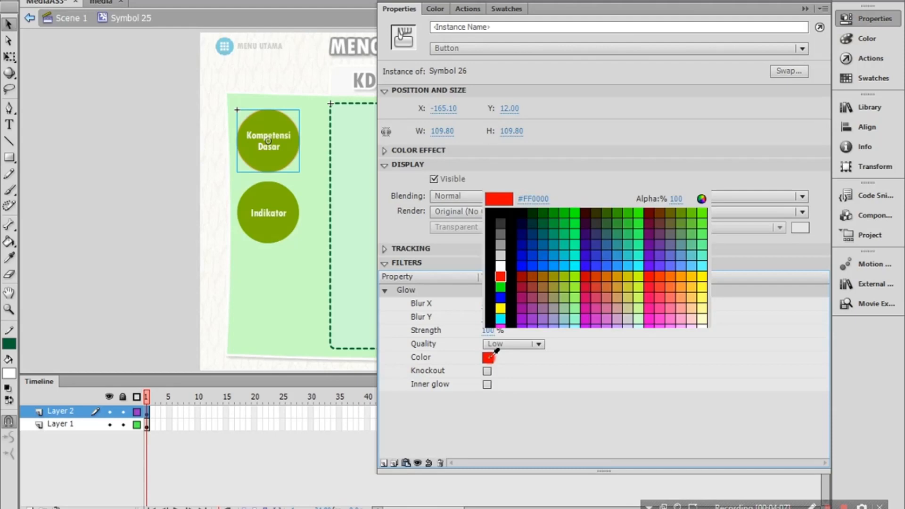
click(501, 262)
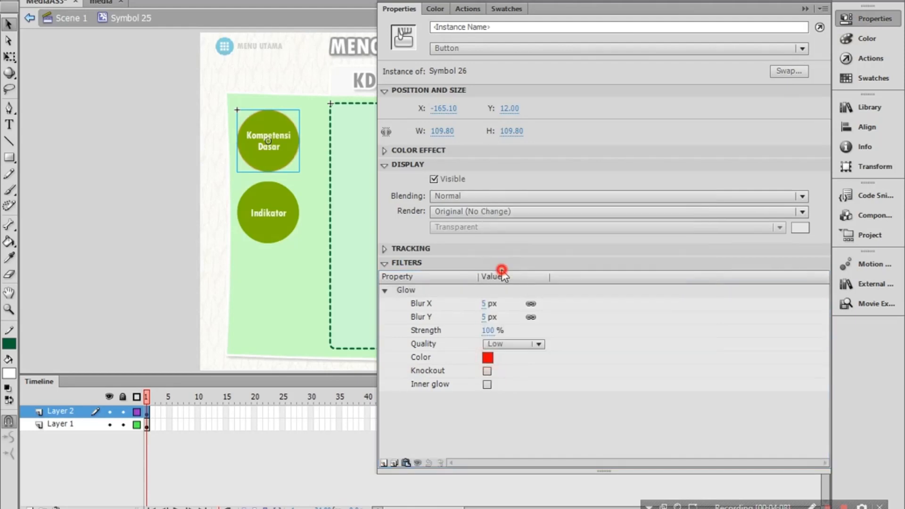
Step: Set the bubble's glow strength to 1000% and its linked horizontal and vertical blur to 15 px
click(490, 330)
text(0)
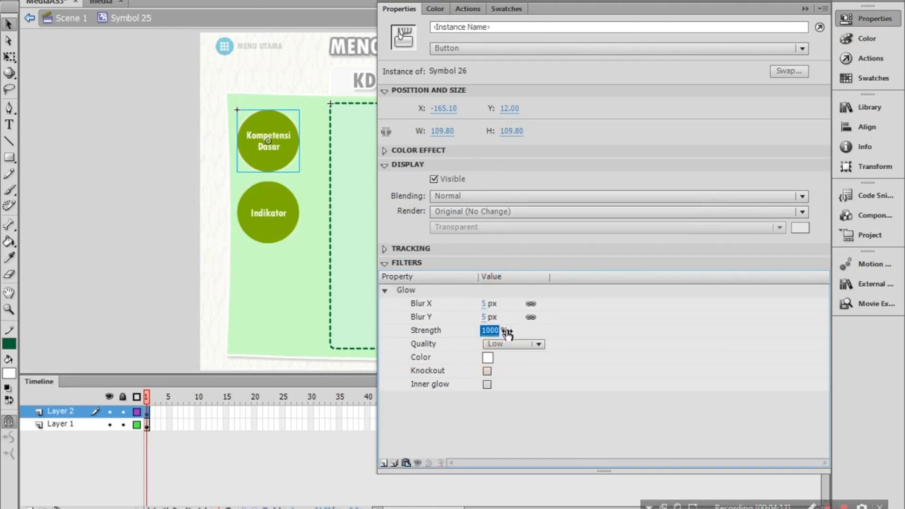
key(Return)
click(485, 317)
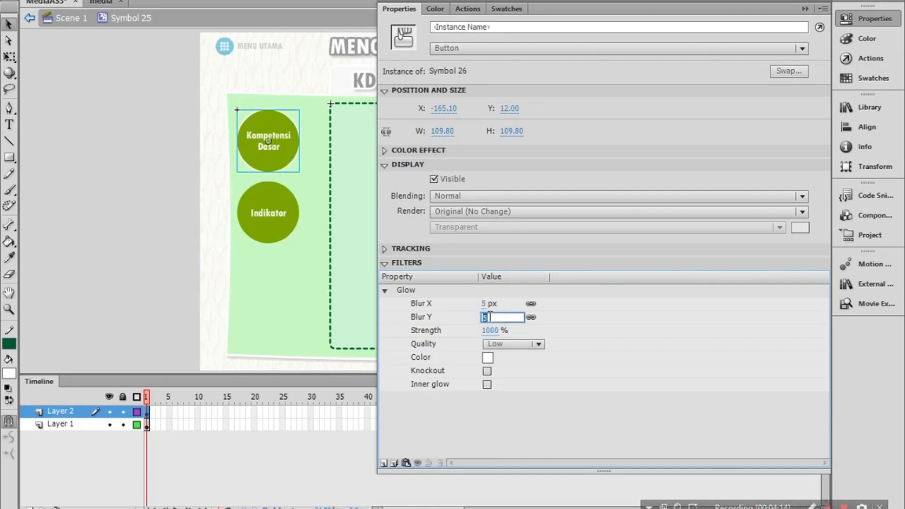
text(15)
key(Return)
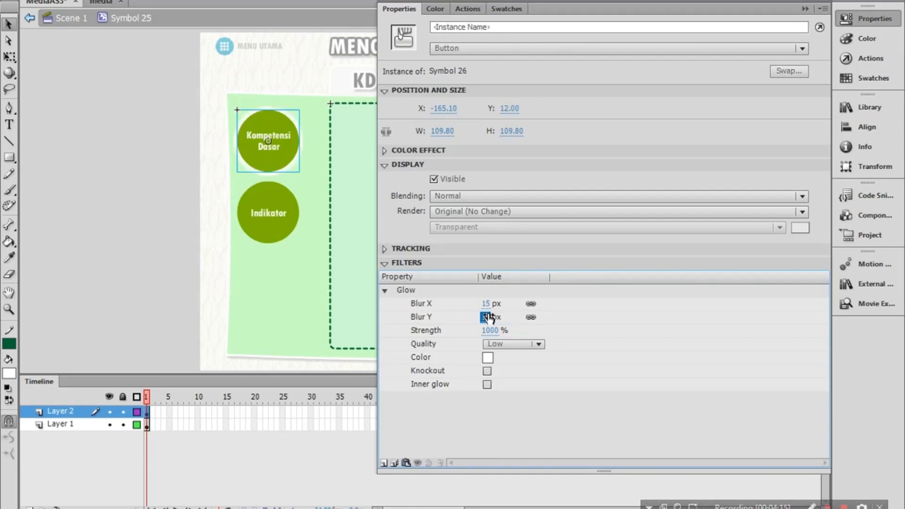
click(855, 22)
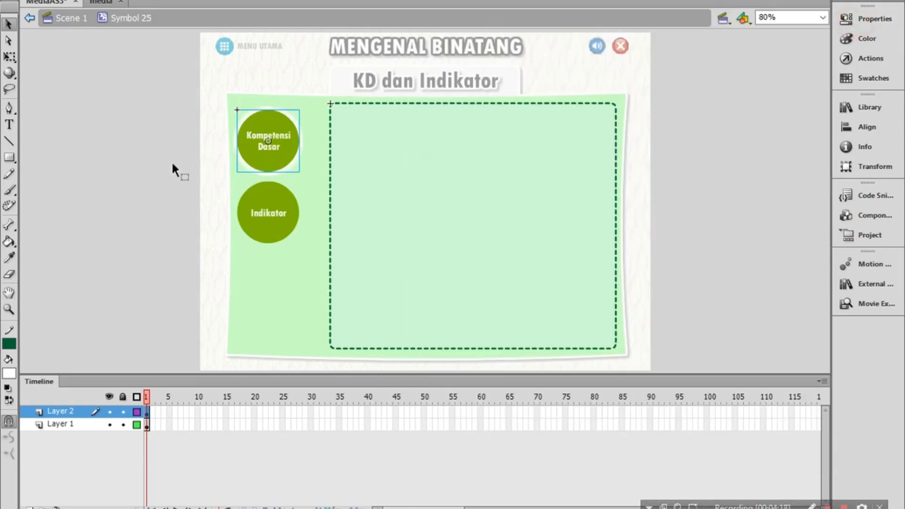
click(143, 154)
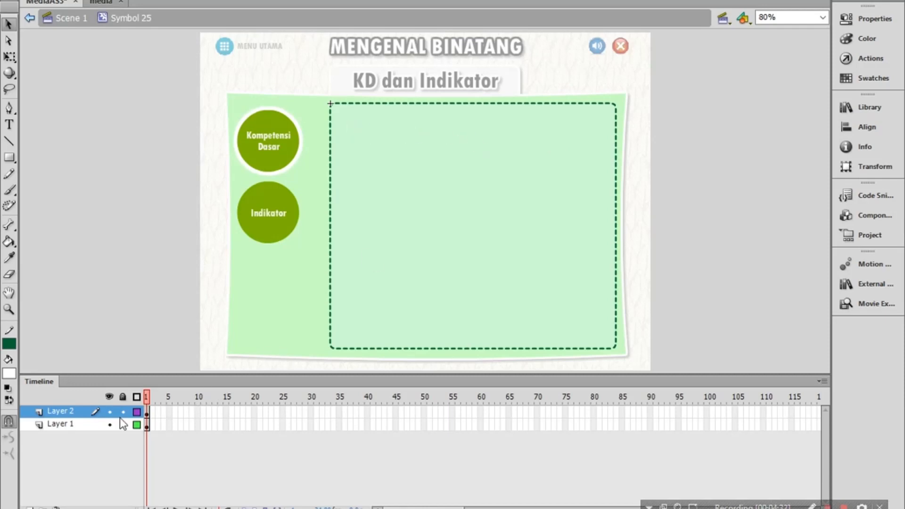
Step: Add a new layer above Layer 2 and give its first frame the script stop();
click(77, 412)
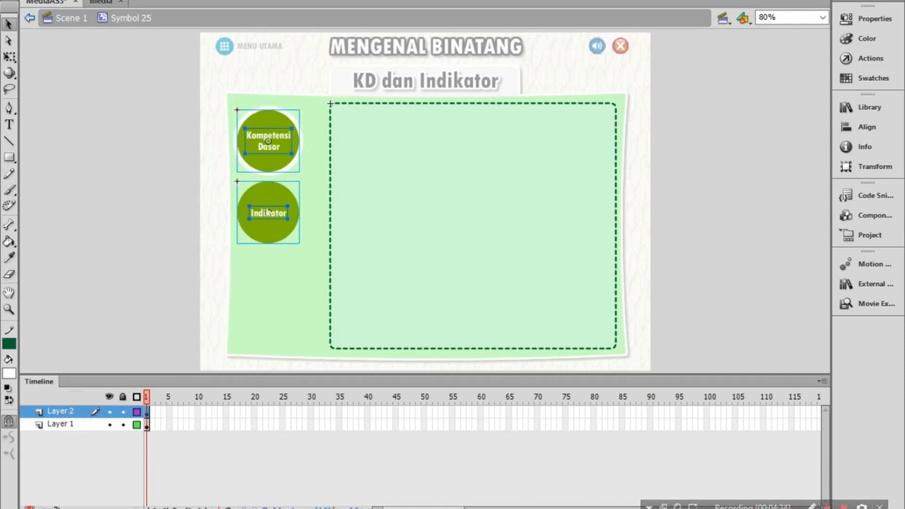
click(29, 507)
click(147, 412)
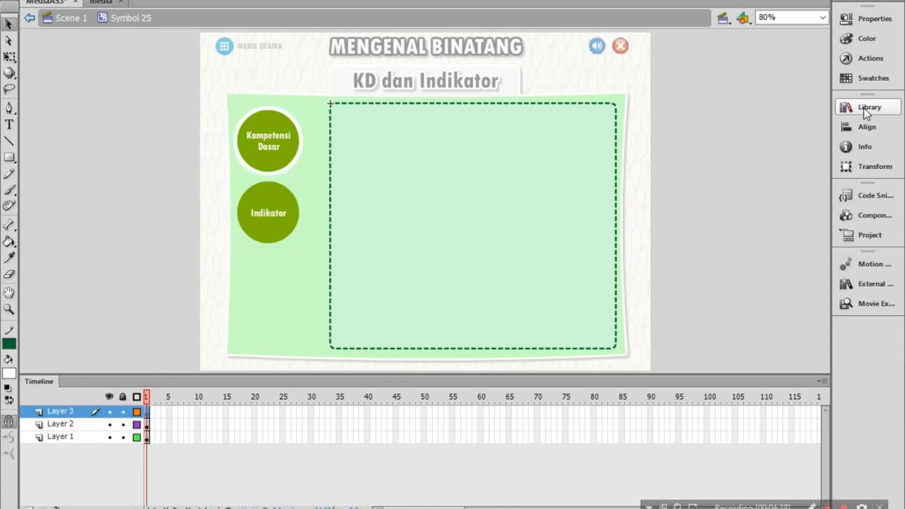
click(868, 58)
click(595, 93)
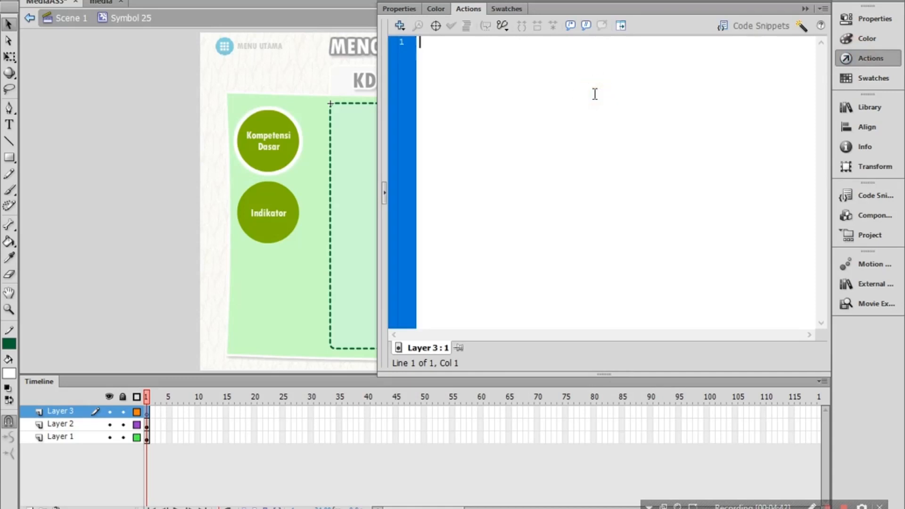
text(stop())
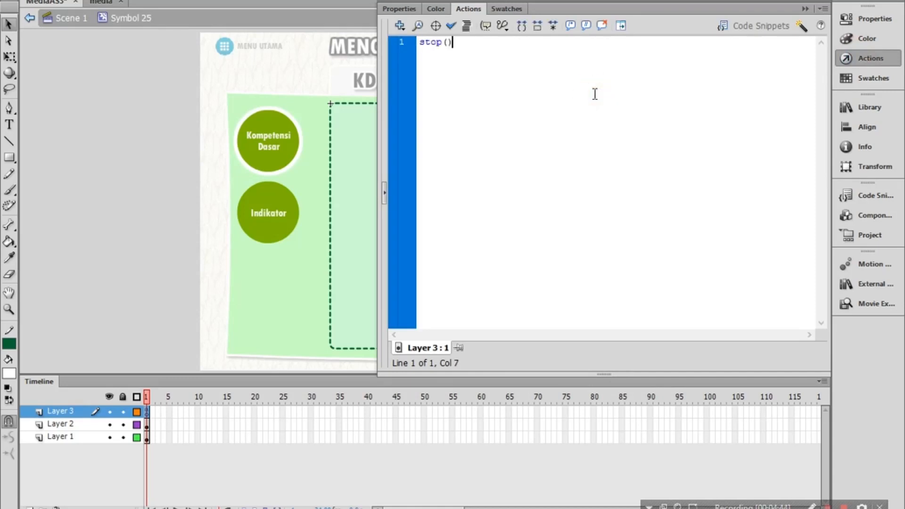
text(;)
click(875, 60)
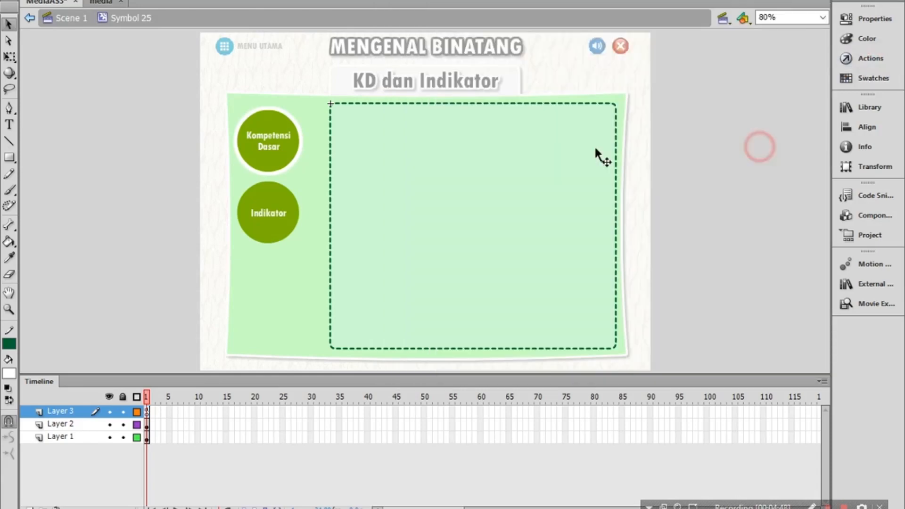
Step: Give the Kompetensi Dasar bubble button the instance name kd1
click(262, 157)
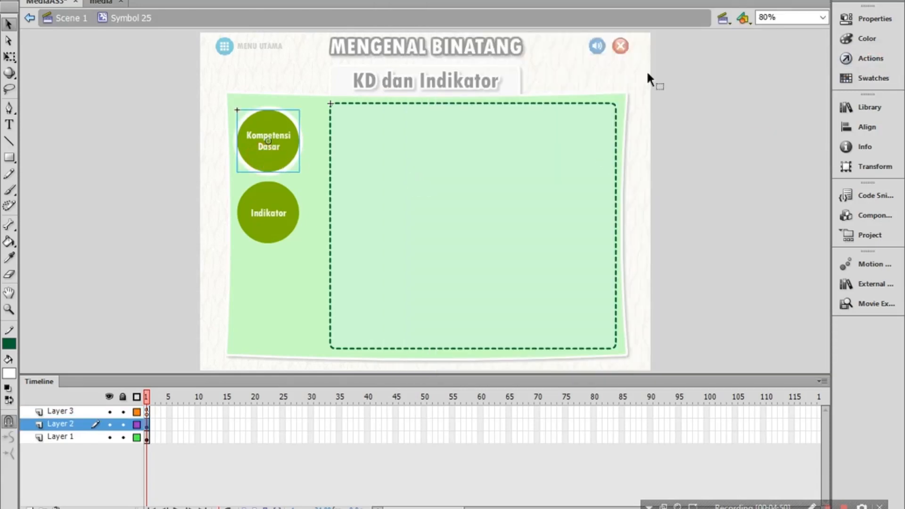
click(868, 18)
click(683, 27)
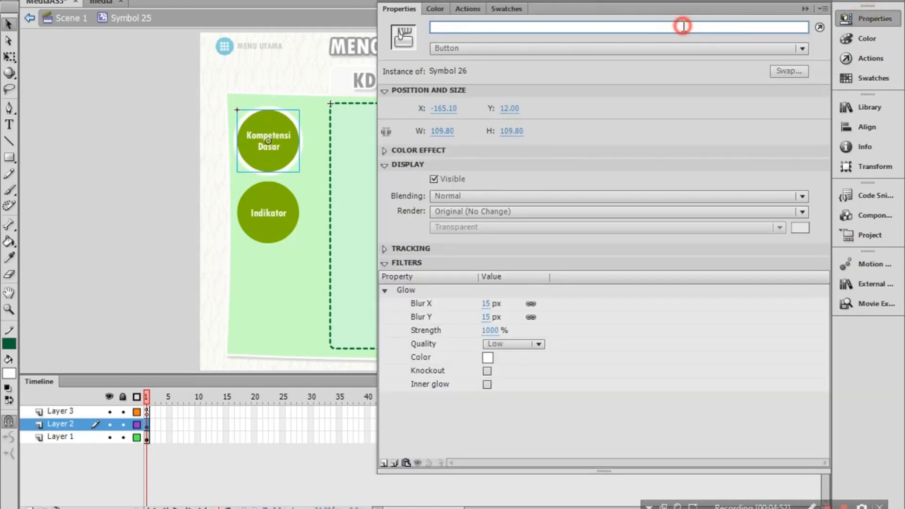
text(kd1)
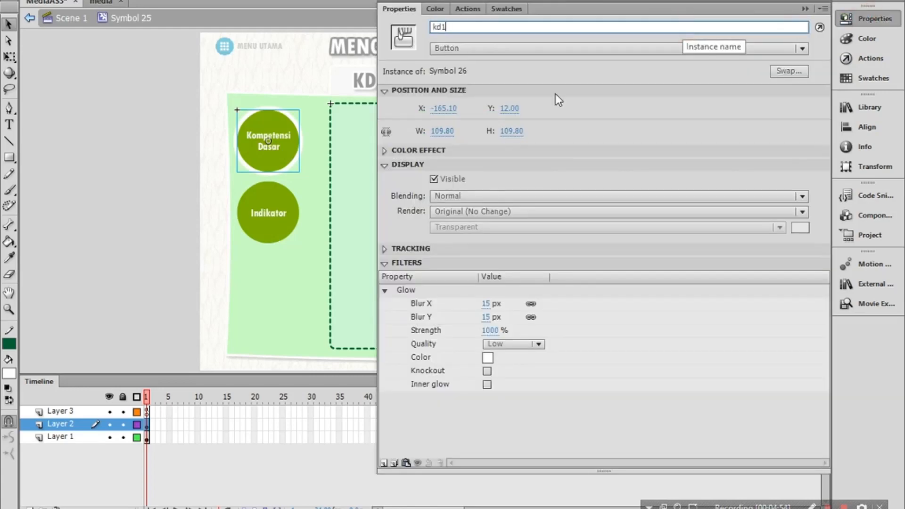
Step: Give the Indikator bubble button the instance name kd2
click(269, 237)
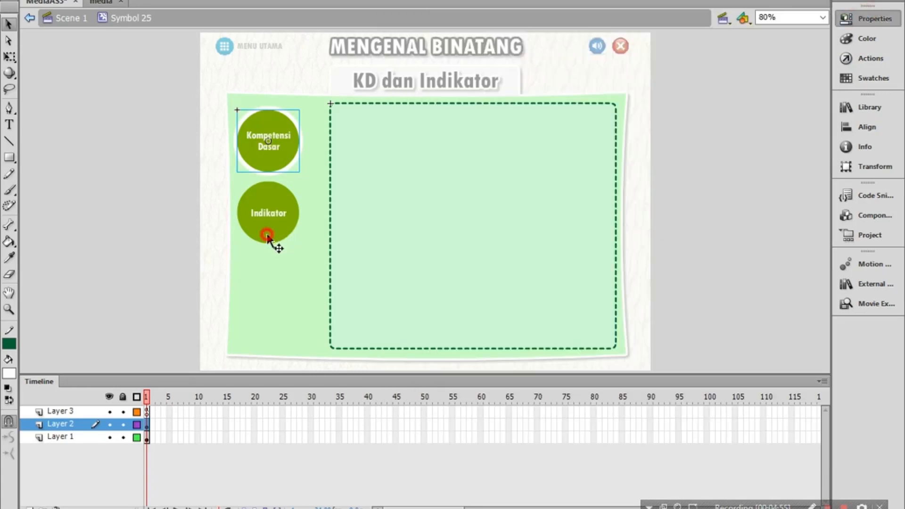
click(886, 18)
click(659, 27)
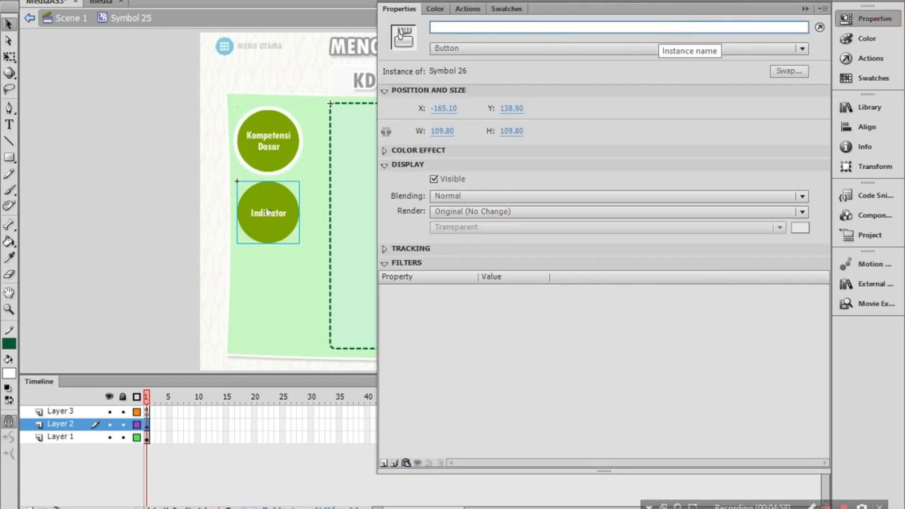
text(kd2)
click(872, 18)
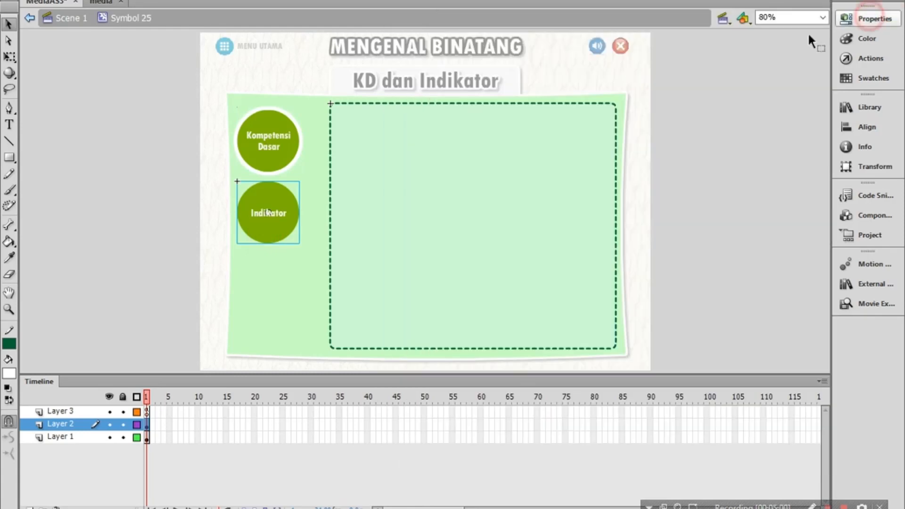
click(120, 259)
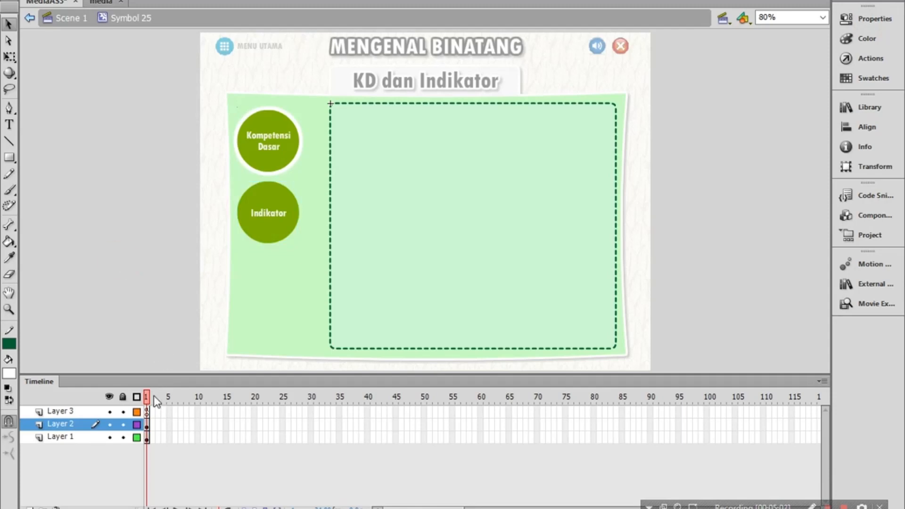
Step: In the Layer 3 frame 1 script, add kd1.addEventListener(MouseEvent.CLICK, ke_kd1); below the stop line
click(148, 411)
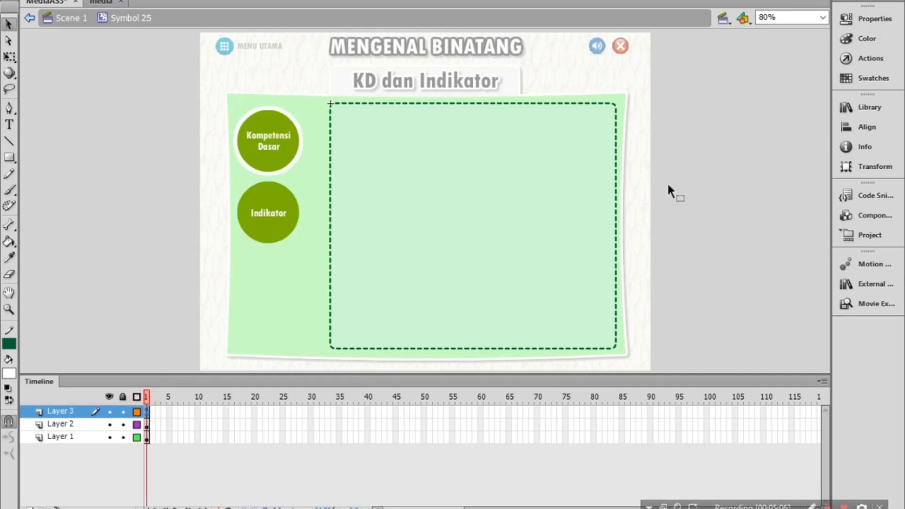
click(871, 58)
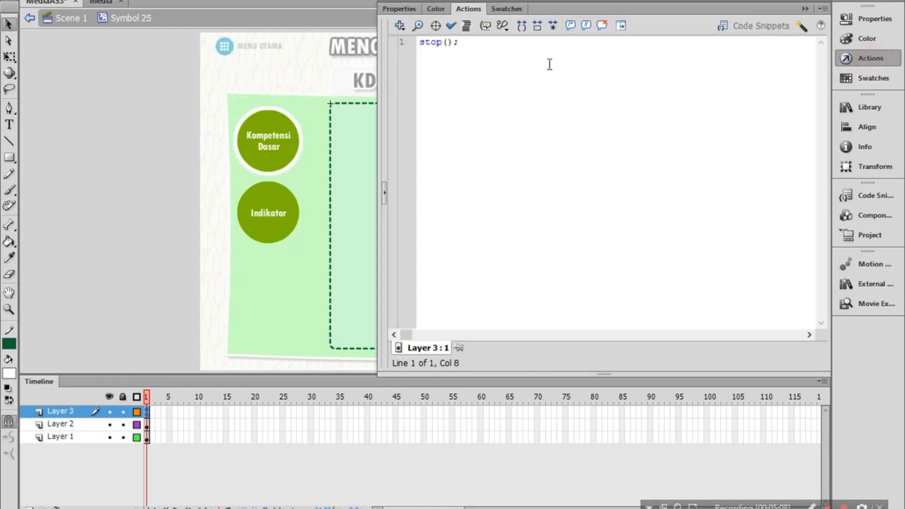
key(Return)
key(Return)
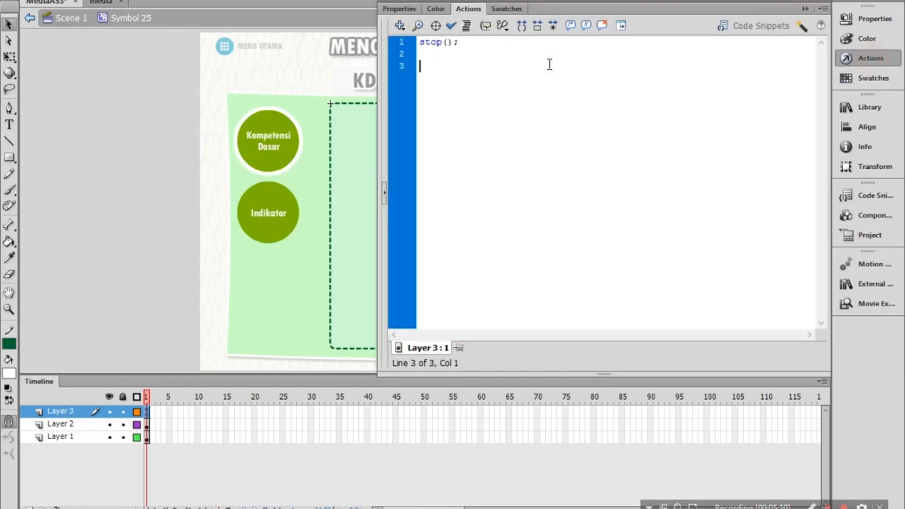
text(kd1.addEventListener)
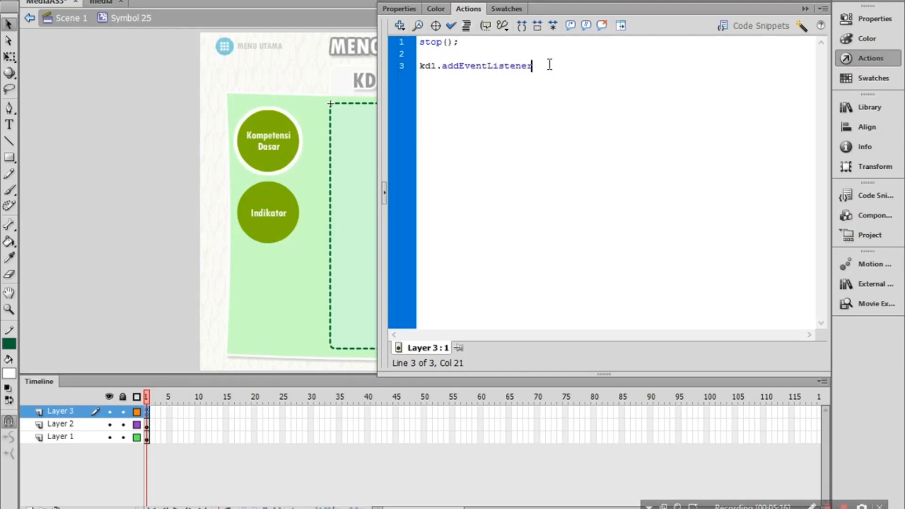
text((MouseEvent:)
key(BackSpace)
text(.CLICK, )
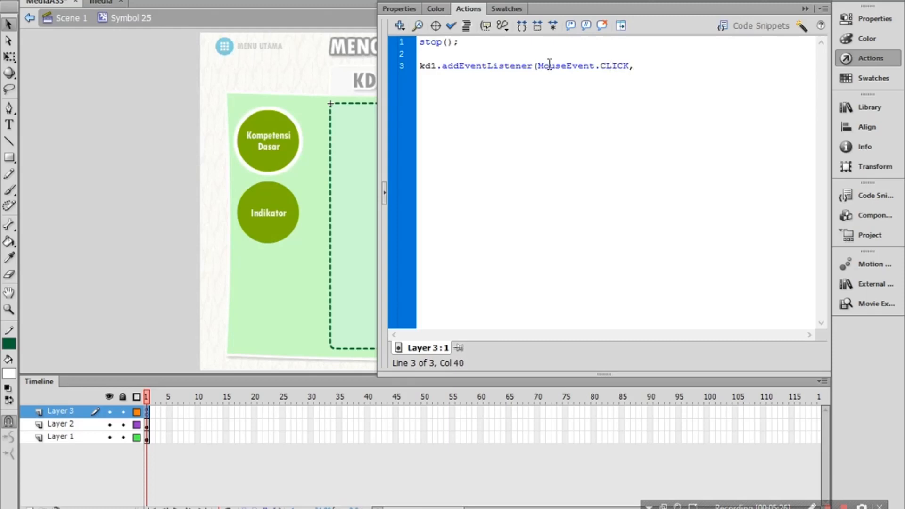
text(ke_kd1);)
Step: Duplicate the listener line below itself and change the copy to kd2.addEventListener(MouseEvent.CLICK, ke_kd2);
drag(421, 66, 770, 72)
key(ctrl+c)
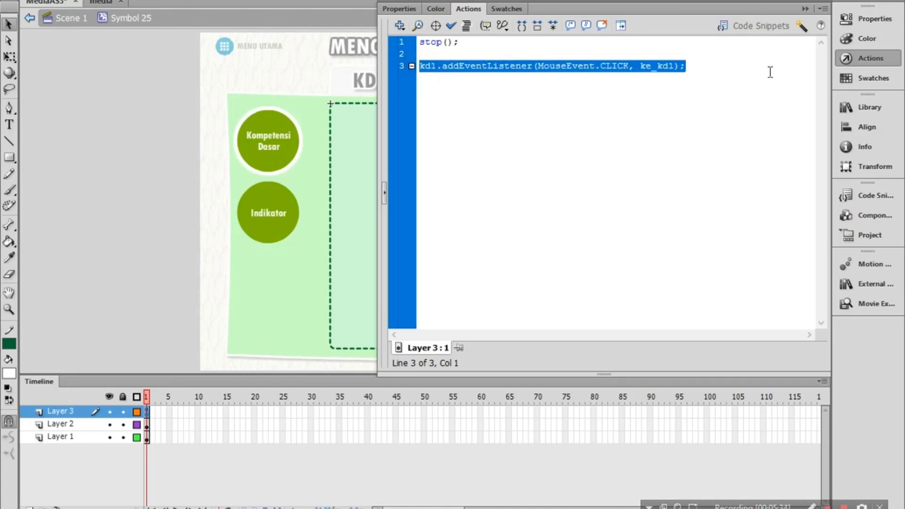
click(771, 73)
key(Return)
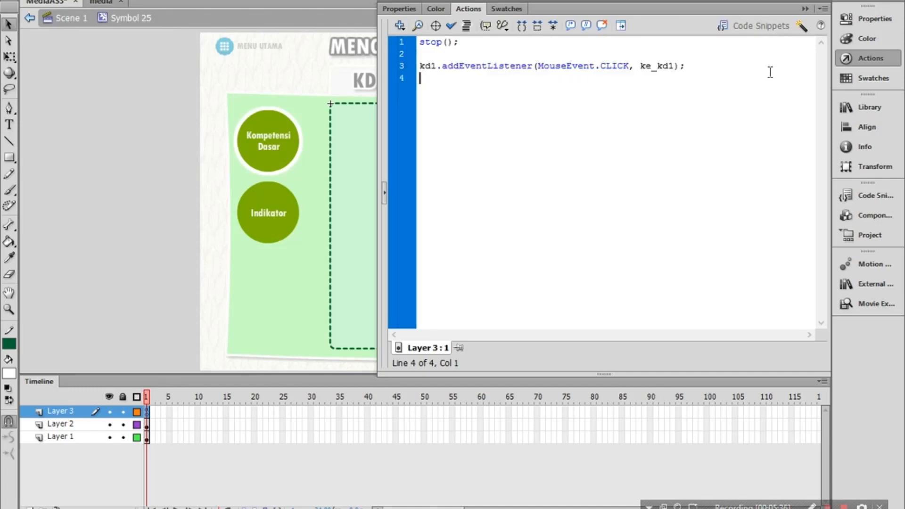
key(ctrl+v)
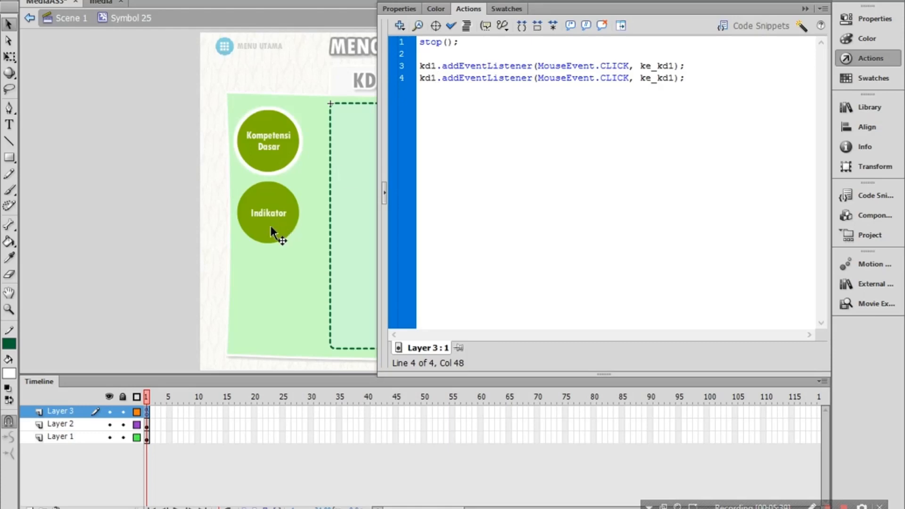
click(437, 78)
key(BackSpace)
text(2)
click(677, 78)
key(BackSpace)
text(2)
click(698, 80)
key(Return)
key(Return)
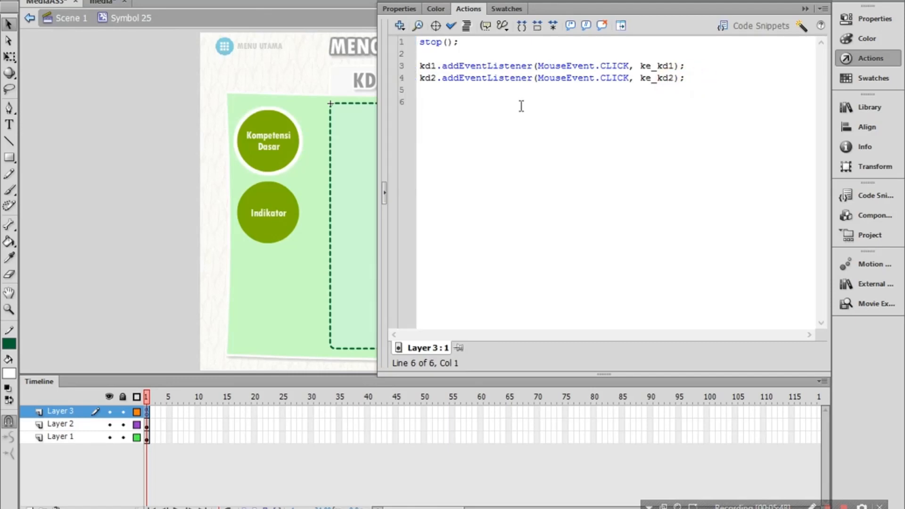
Step: Below the listeners, write the function ke_kd1(event:MouseEvent):void containing gotoAndStop(1);
click(505, 108)
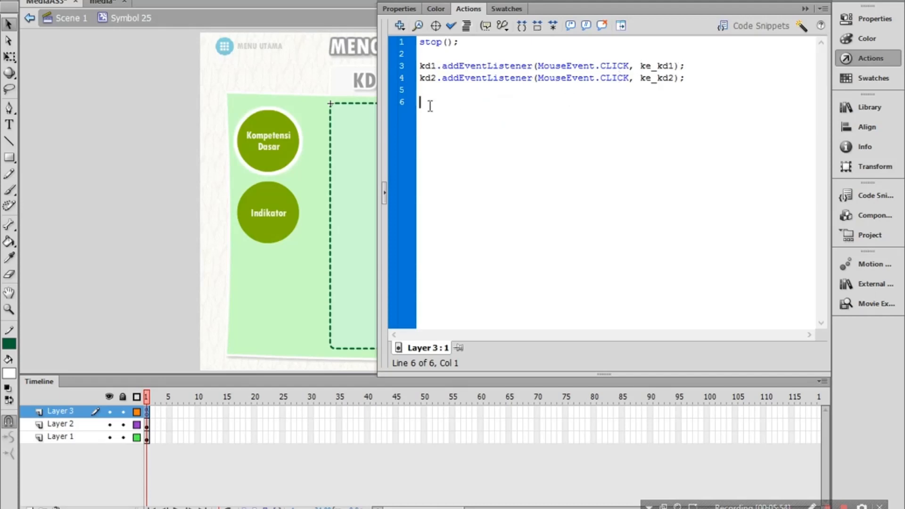
text(function ke_kd1(event:)
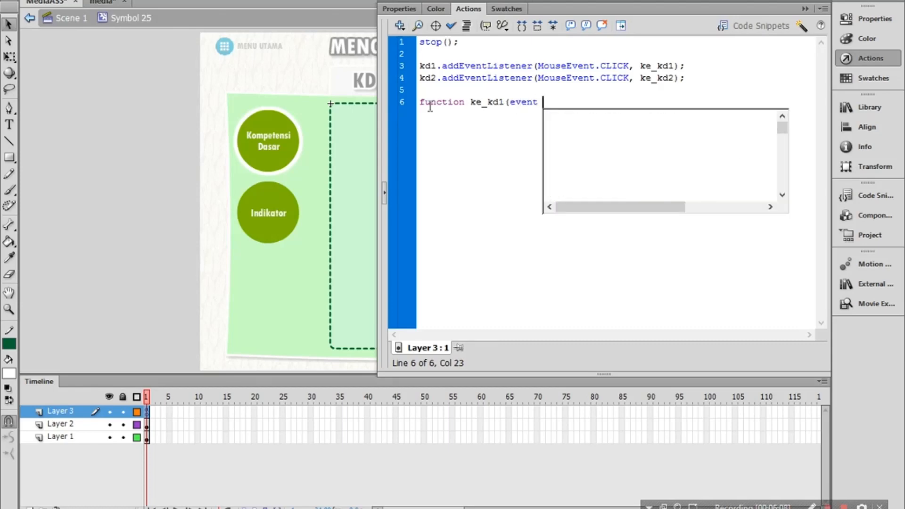
text(MouseEvent)
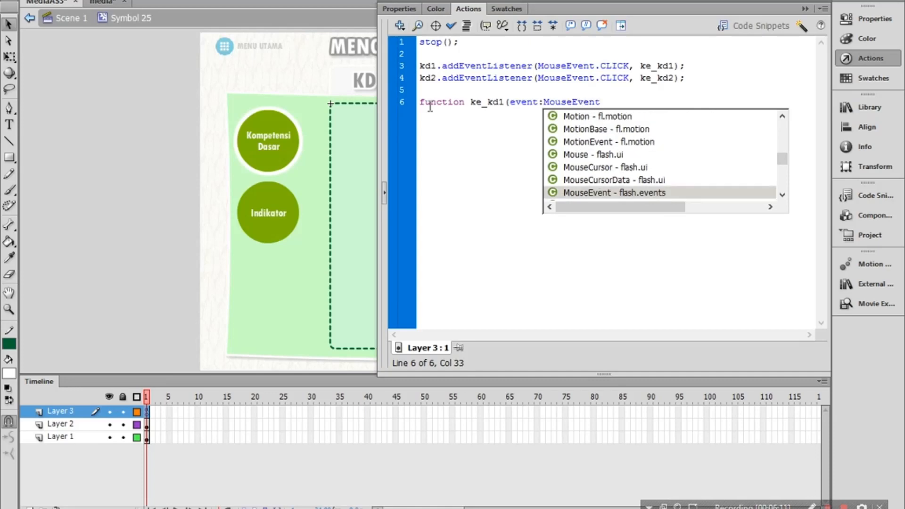
key(Return)
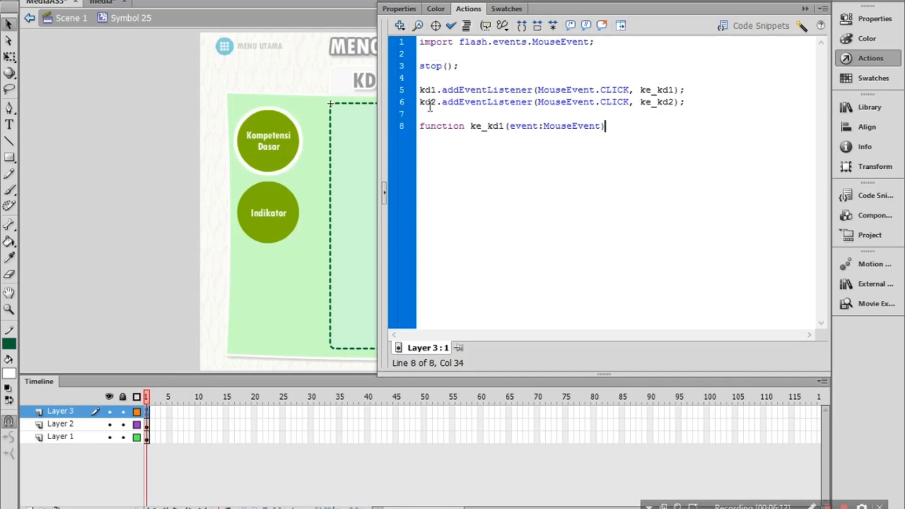
text())
click(616, 128)
text(:void)
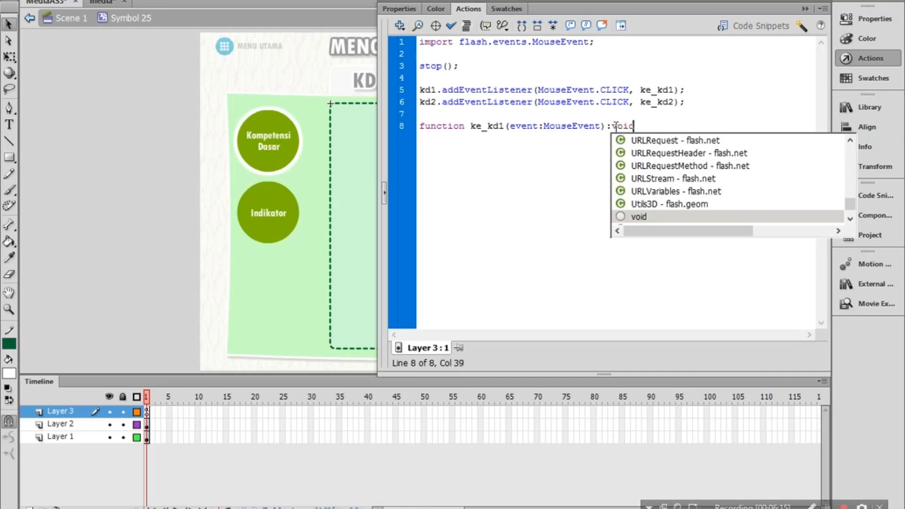
text({)
key(Return)
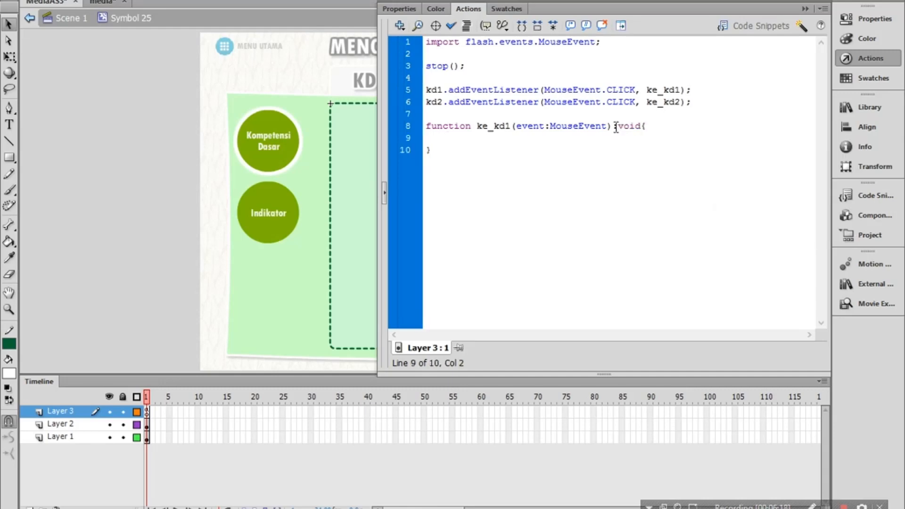
text(gotoAndStop)
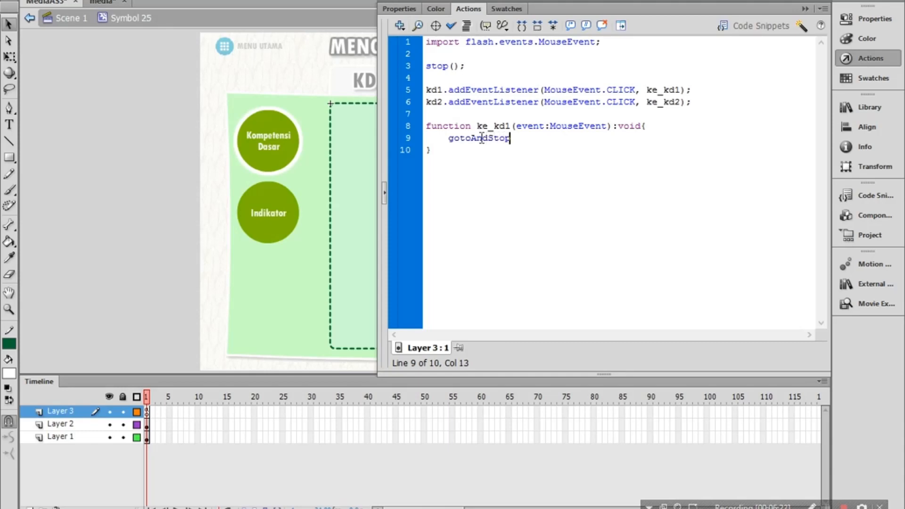
text((1);)
Step: Duplicate the ke_kd1 function below itself, renaming the copy ke_kd2 and making it call gotoAndStop(2)
click(450, 150)
shift+click(427, 126)
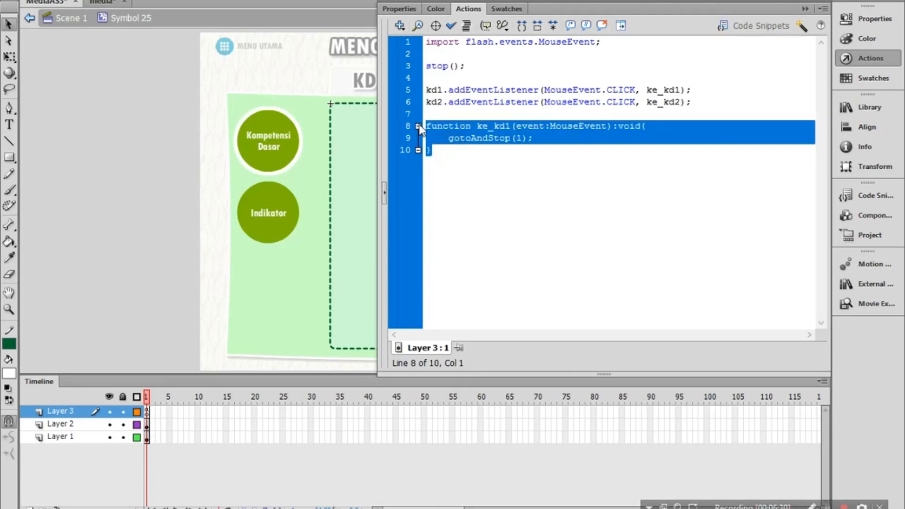
key(ctrl+c)
key(Right)
key(Return)
key(Return)
key(ctrl+v)
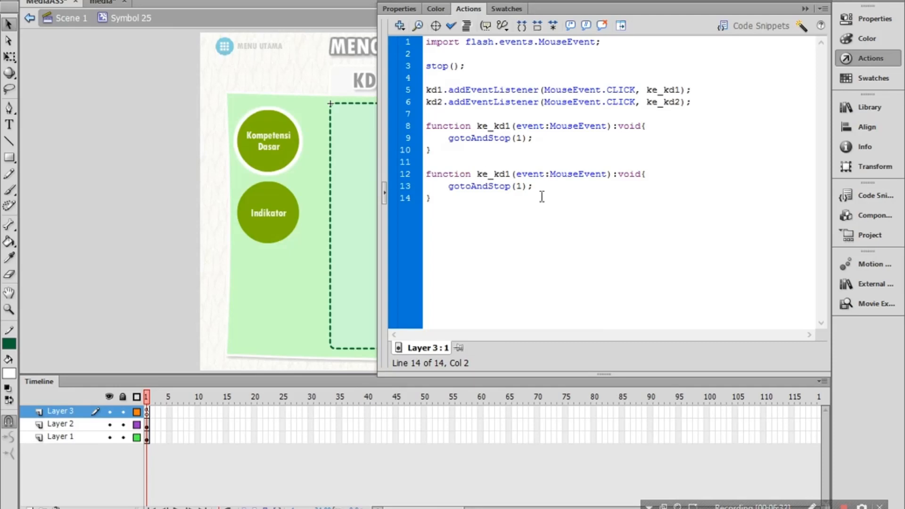
click(512, 174)
click(520, 187)
key(BackSpace)
text(2)
Step: Copy the kd1 and kd2 listener lines from the frame 1 script
click(694, 102)
drag(694, 101, 418, 89)
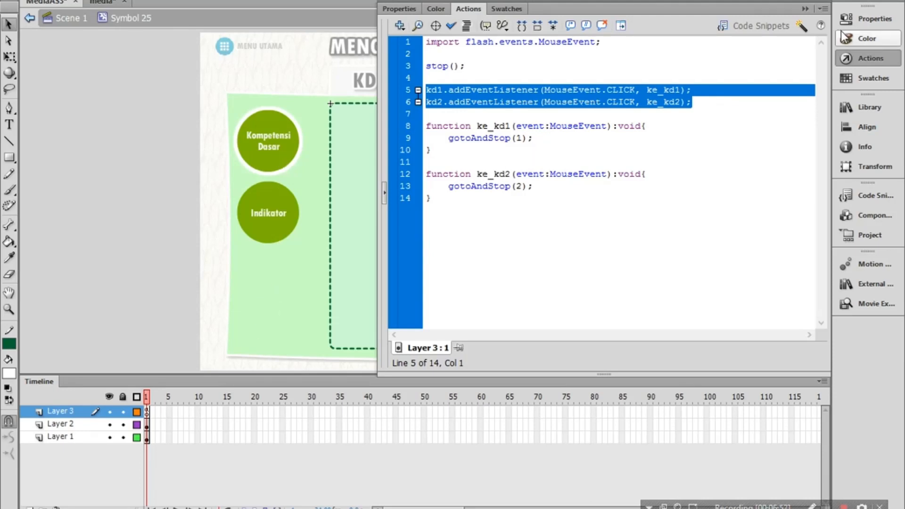
click(859, 58)
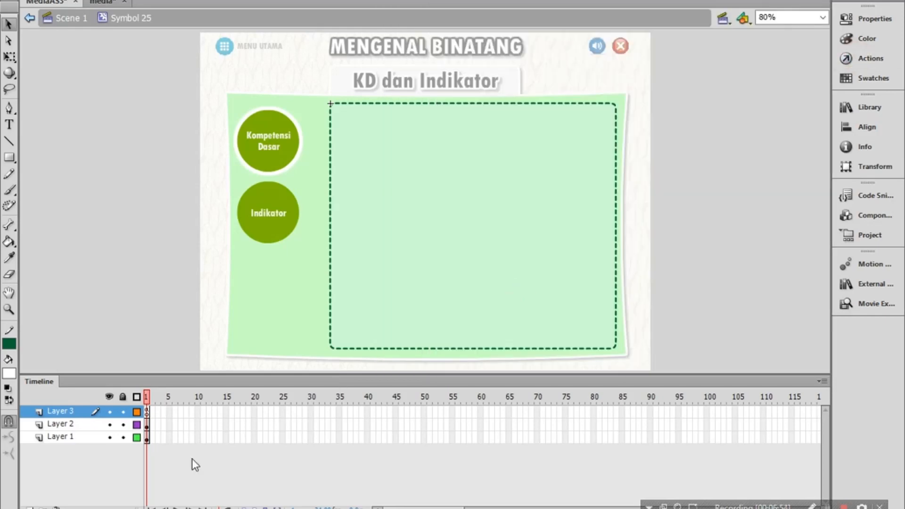
Step: Insert a keyframe at frame 2 of Layer 3 and paste the two copied listener lines into its script
click(75, 424)
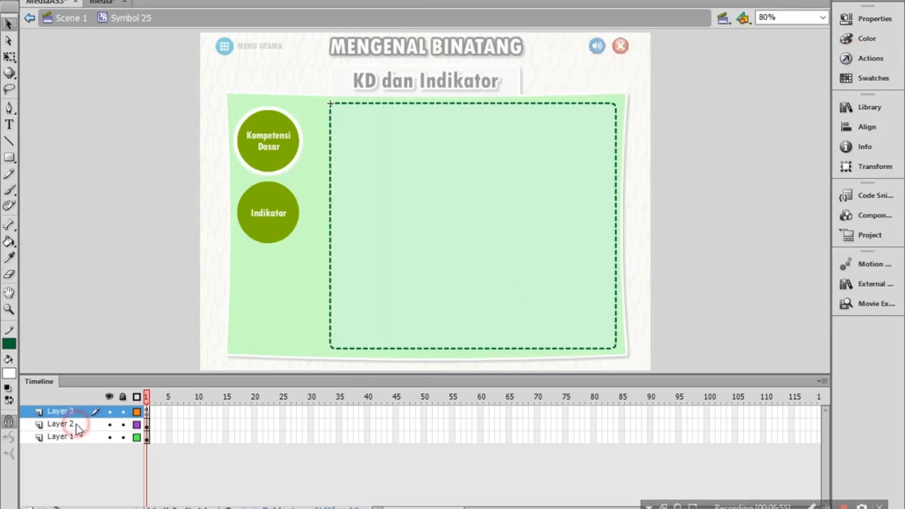
click(153, 412)
right_click(154, 415)
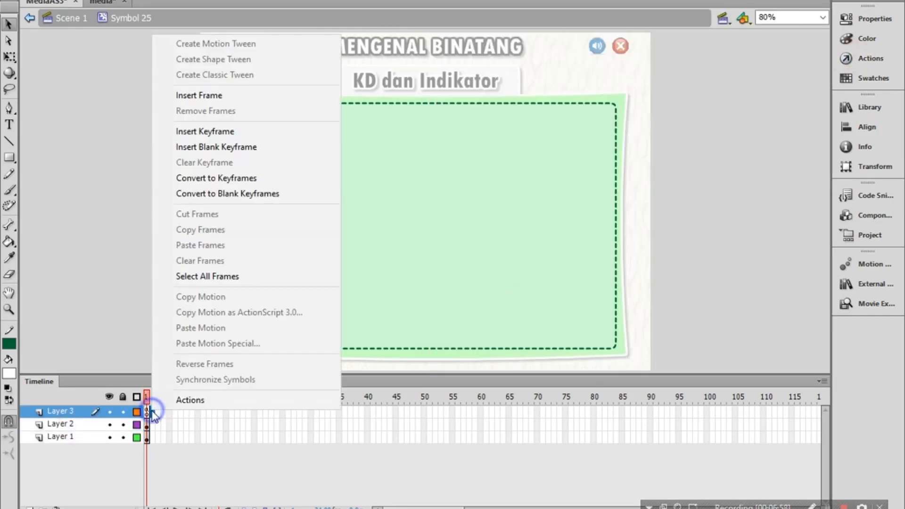
click(211, 132)
click(856, 51)
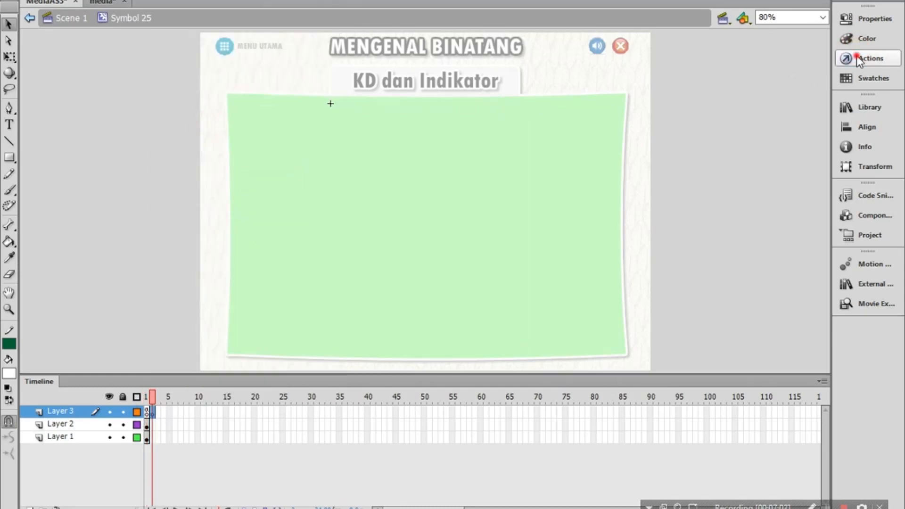
click(525, 81)
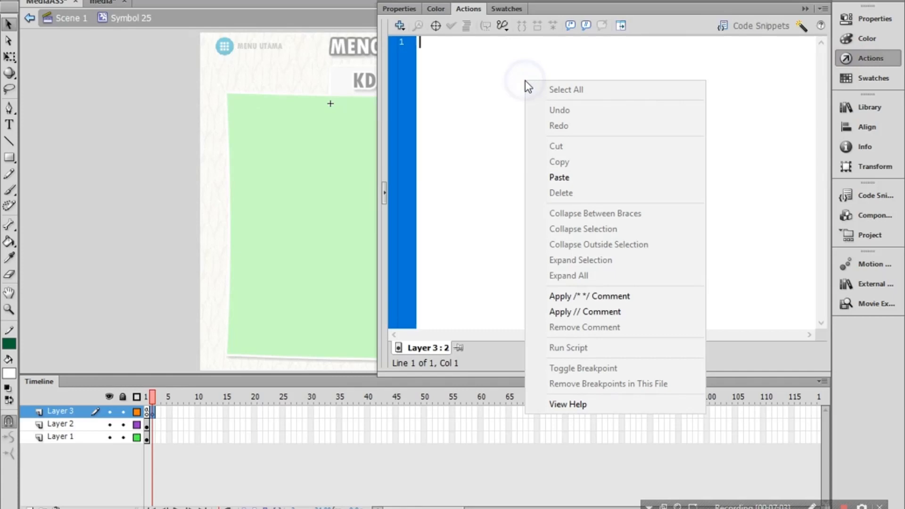
click(572, 178)
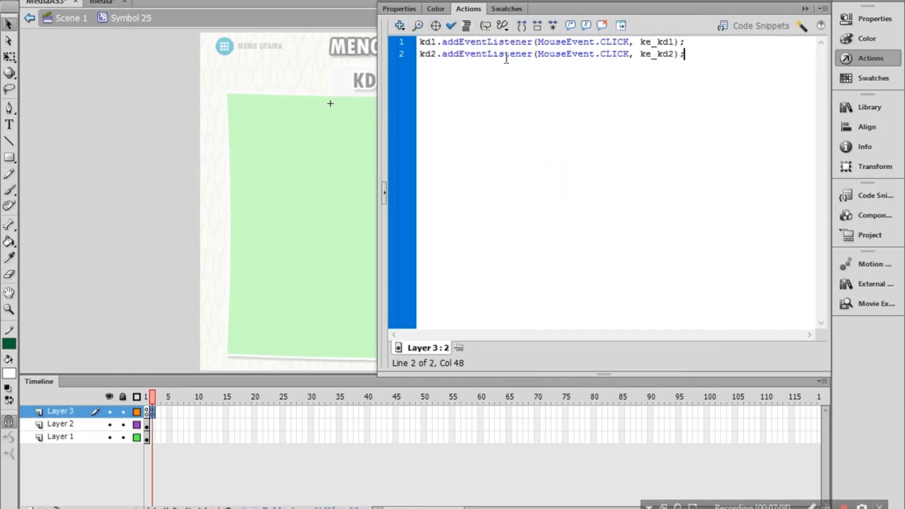
click(861, 61)
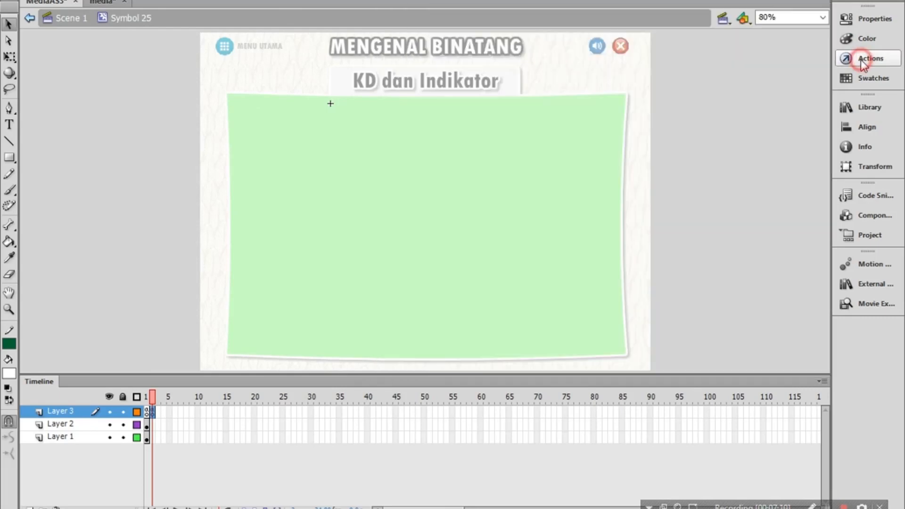
Step: Insert a keyframe at frame 2 of Layer 2 so both buttons carry over to the second frame
click(148, 426)
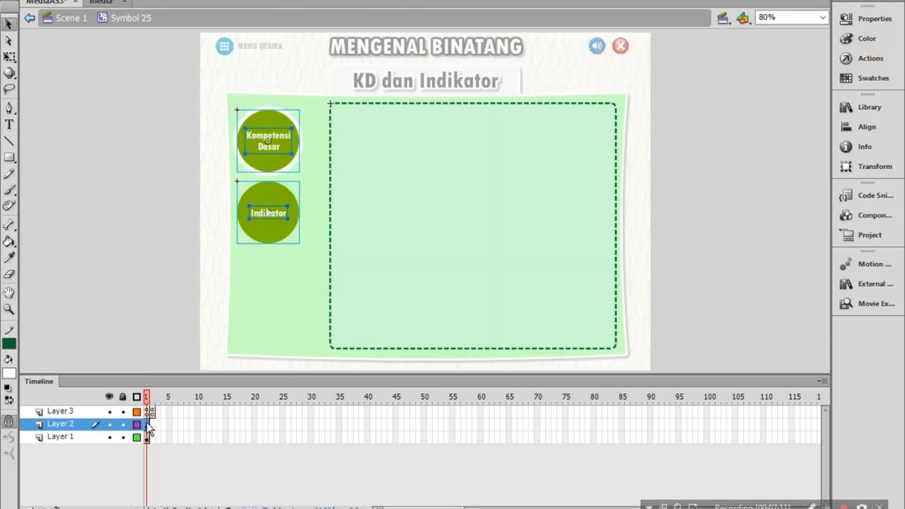
click(153, 425)
right_click(153, 425)
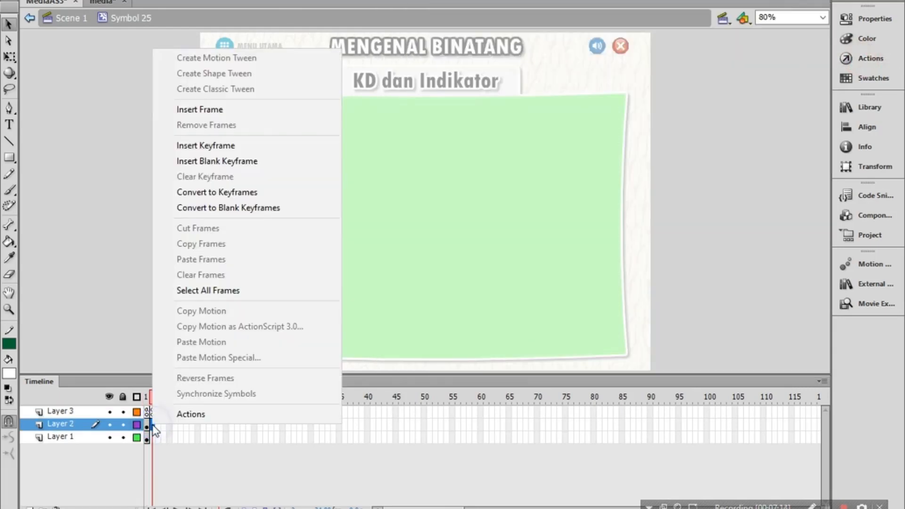
click(225, 146)
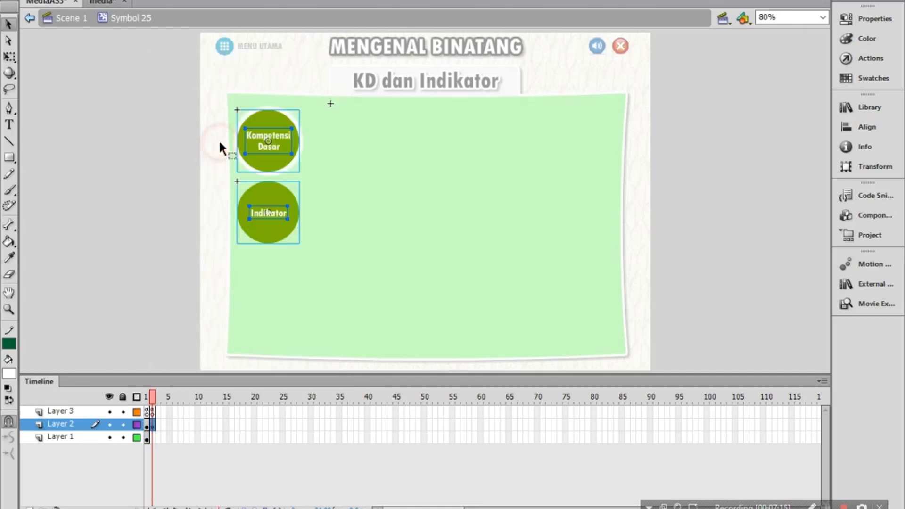
click(147, 203)
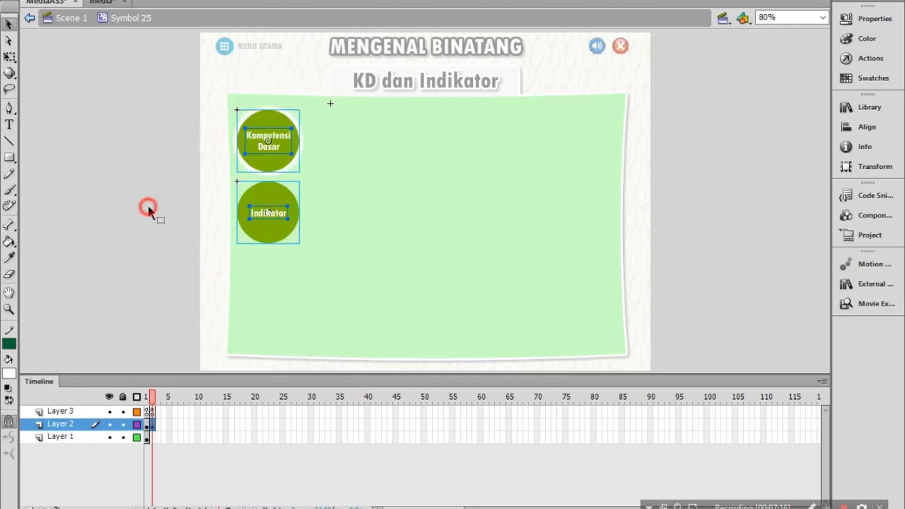
Step: Remove the Glow filter from the Kompetensi Dasar button on frame 2
click(284, 159)
click(849, 18)
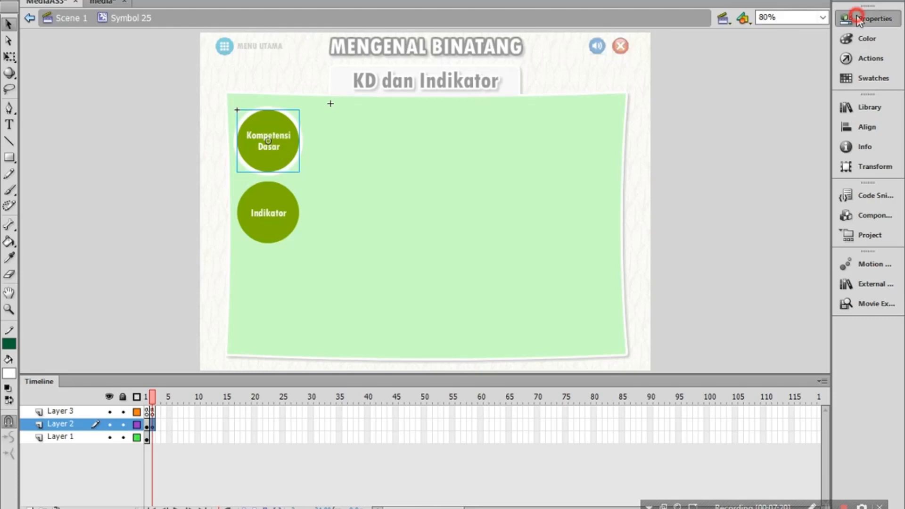
click(417, 291)
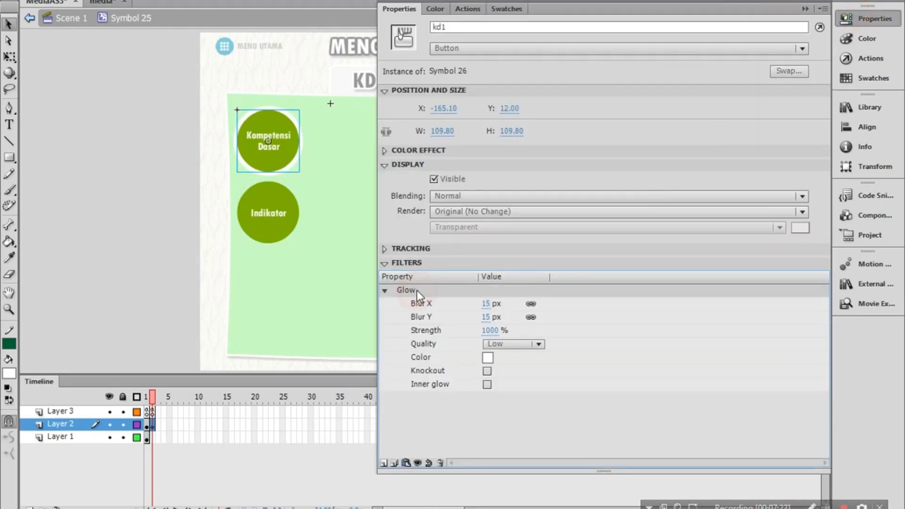
click(442, 463)
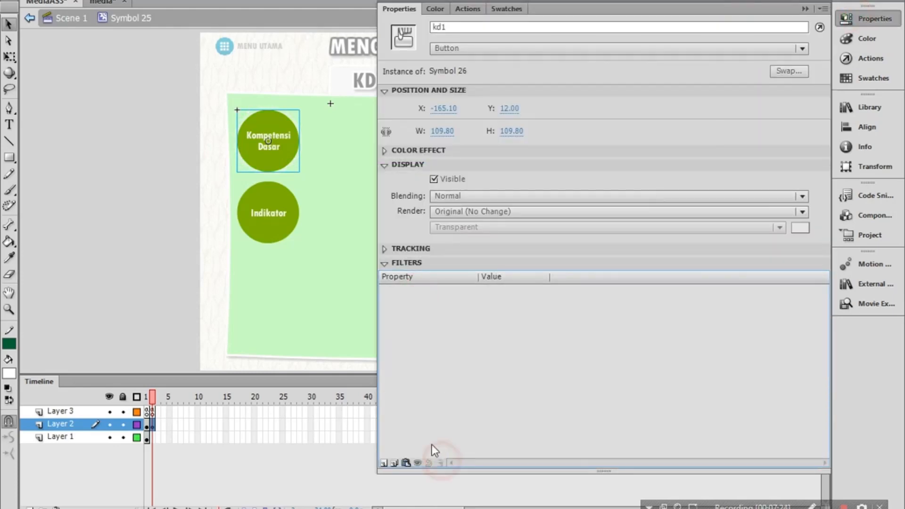
Step: Add a Glow filter to the Indikator button on frame 2 and make its color white
click(273, 234)
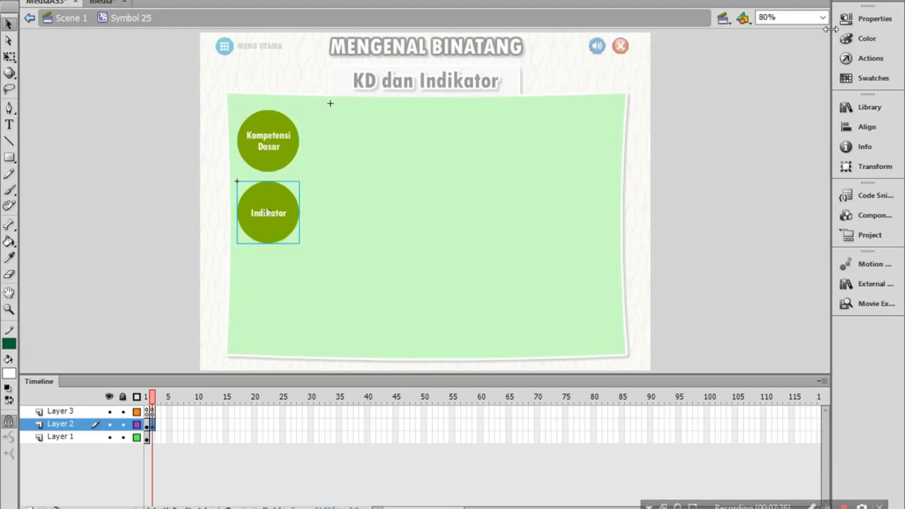
click(863, 19)
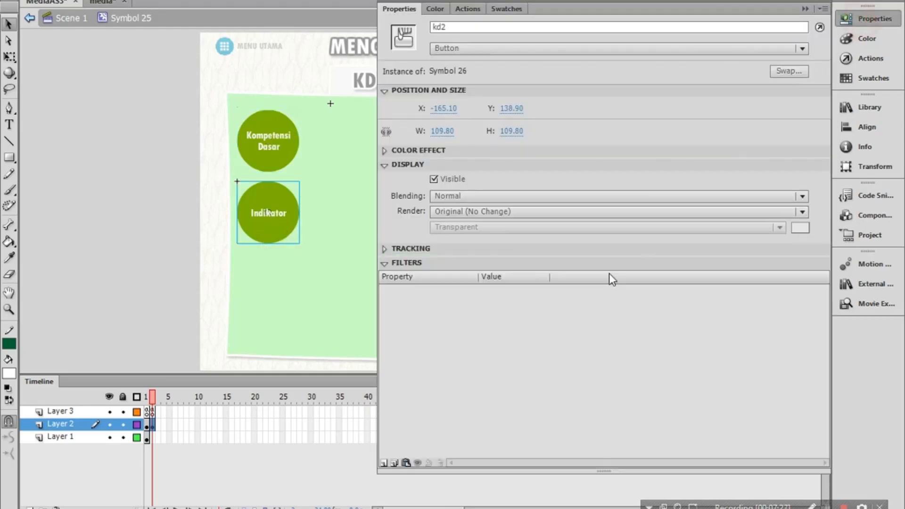
click(385, 463)
click(421, 383)
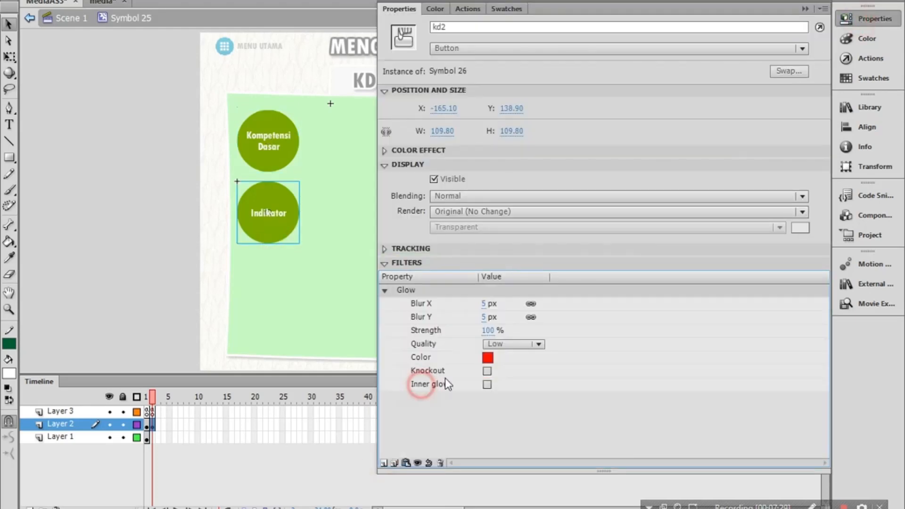
click(488, 358)
click(500, 267)
Step: Set the Indikator button's glow strength to 1000% and its blur X and Y to 15 px
click(490, 333)
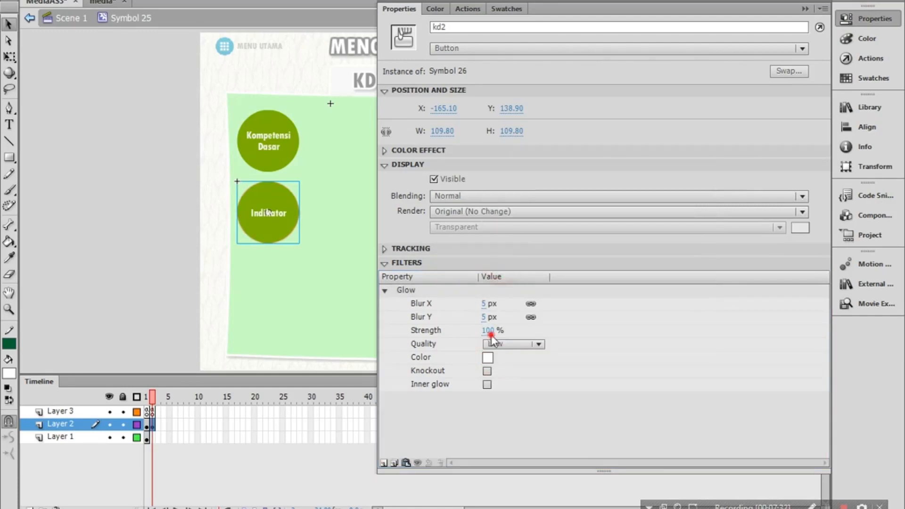
click(503, 331)
text(0)
key(Return)
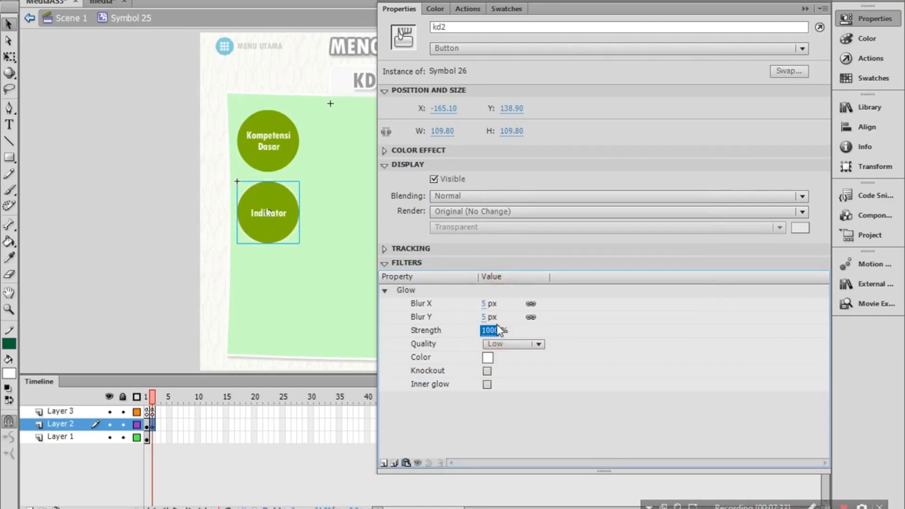
click(484, 317)
text(15)
key(Return)
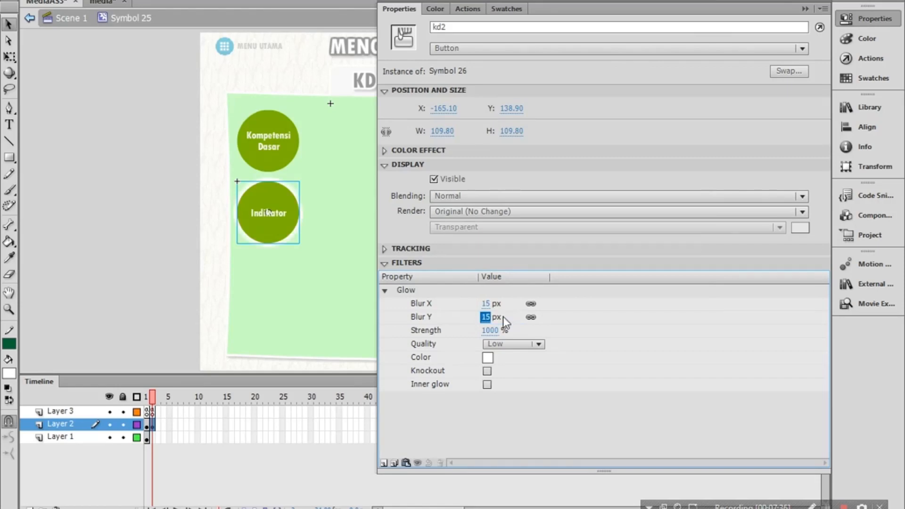
click(865, 20)
Step: Extend Layer 1 to frame 2 by inserting a regular frame, so the dashed content box spans both frames
click(146, 438)
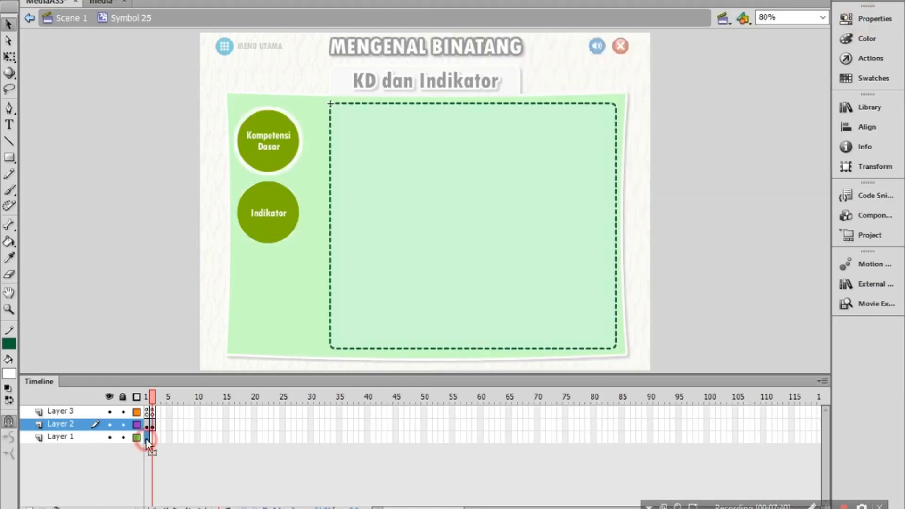
click(153, 438)
right_click(153, 440)
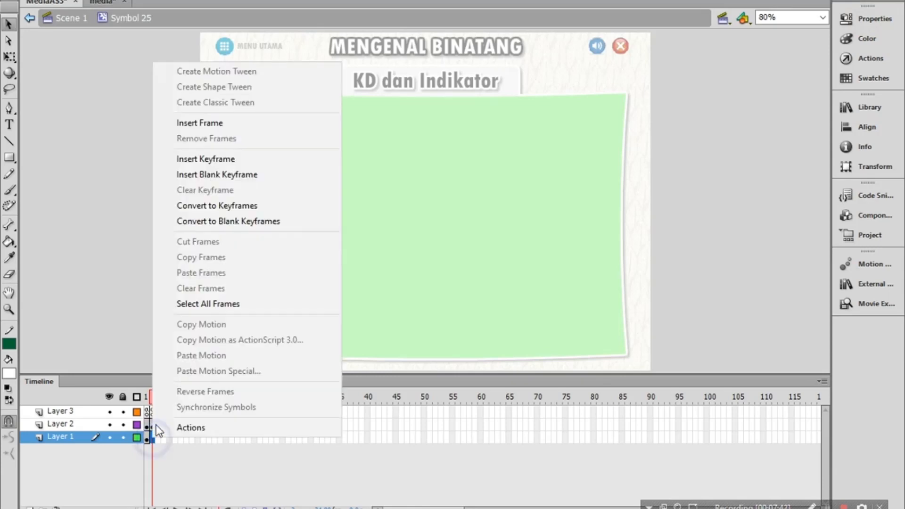
click(207, 126)
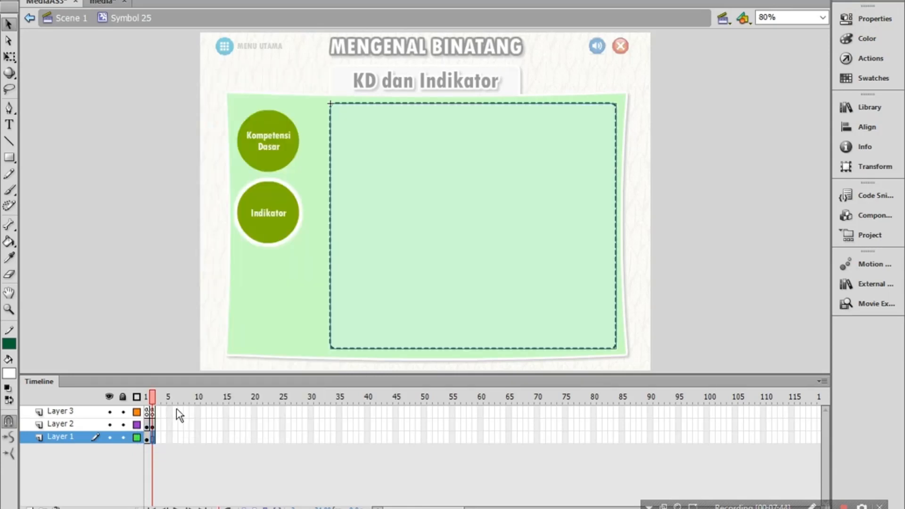
Step: On frame 1 of Layer 2, draw a horizontal dashed line from the content box's edge into the Kompetensi Dasar button
click(148, 425)
click(144, 171)
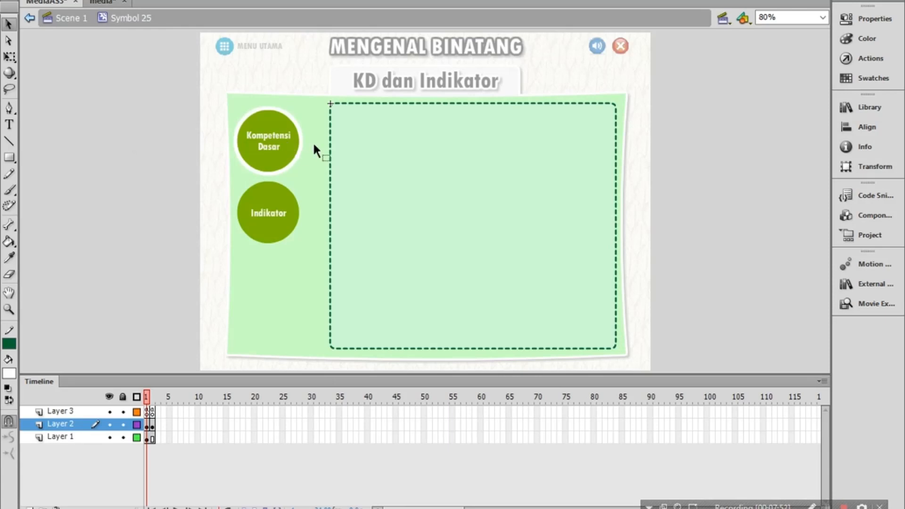
click(10, 140)
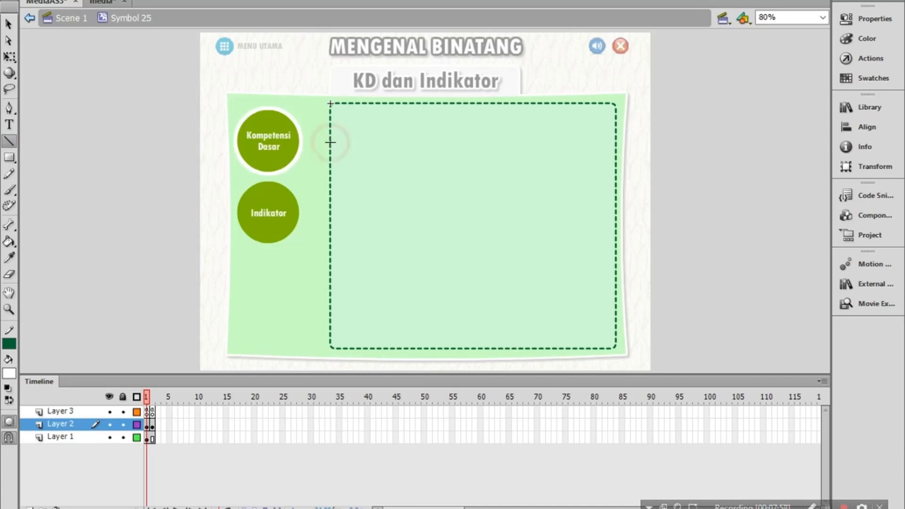
drag(330, 142, 276, 142)
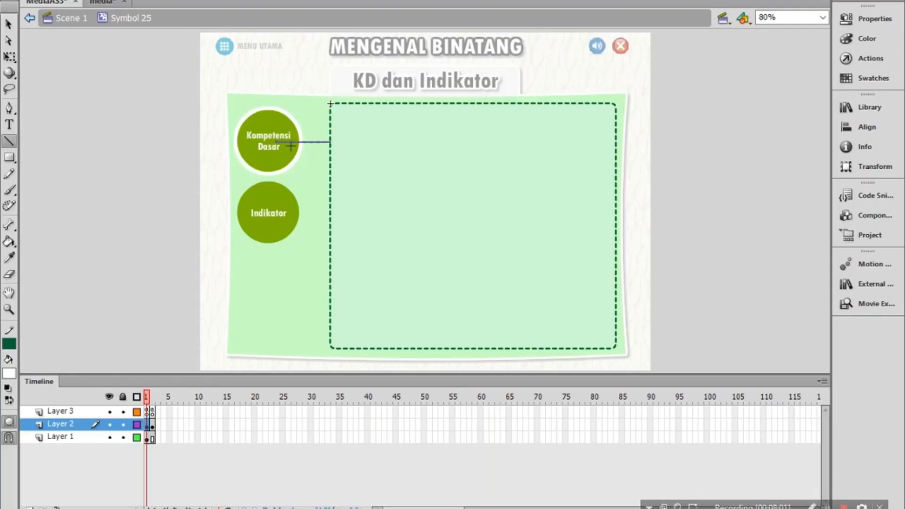
click(8, 23)
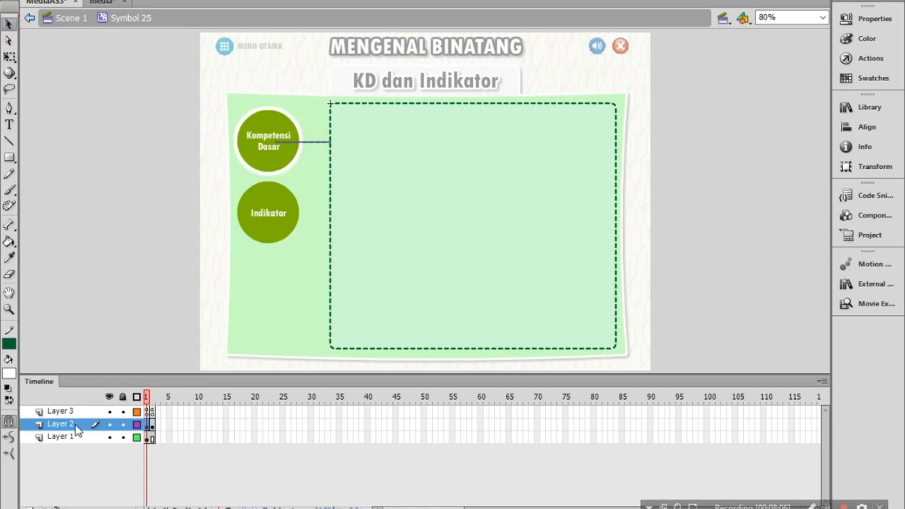
click(9, 422)
Step: Send the dashed connector line to the back, behind the Kompetensi Dasar button
right_click(310, 142)
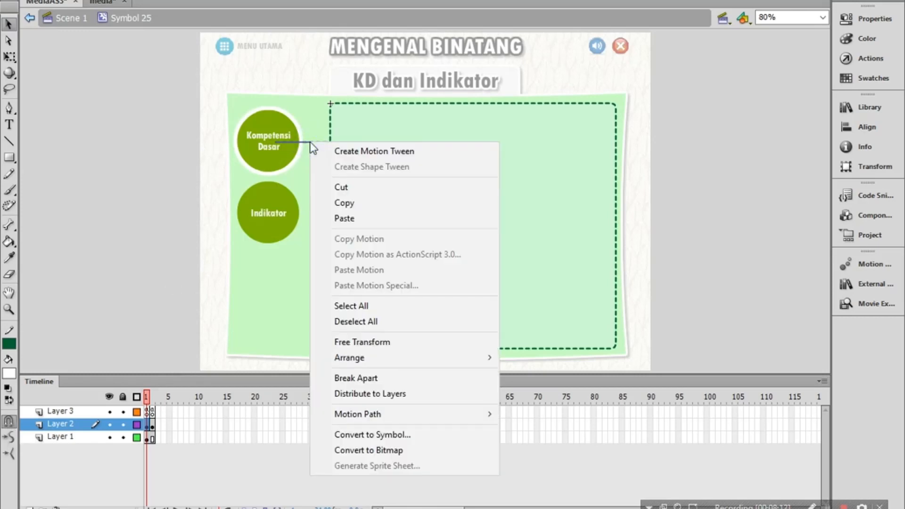
mouse_move(460, 354)
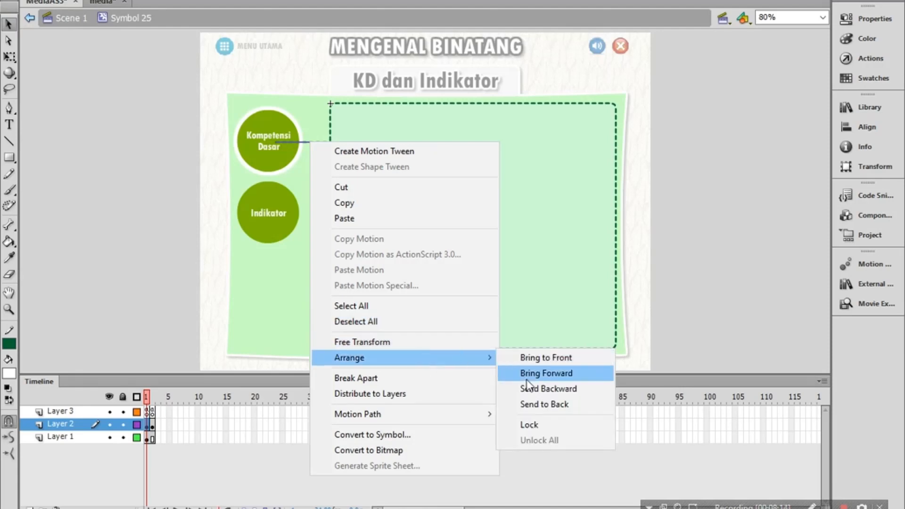
click(531, 390)
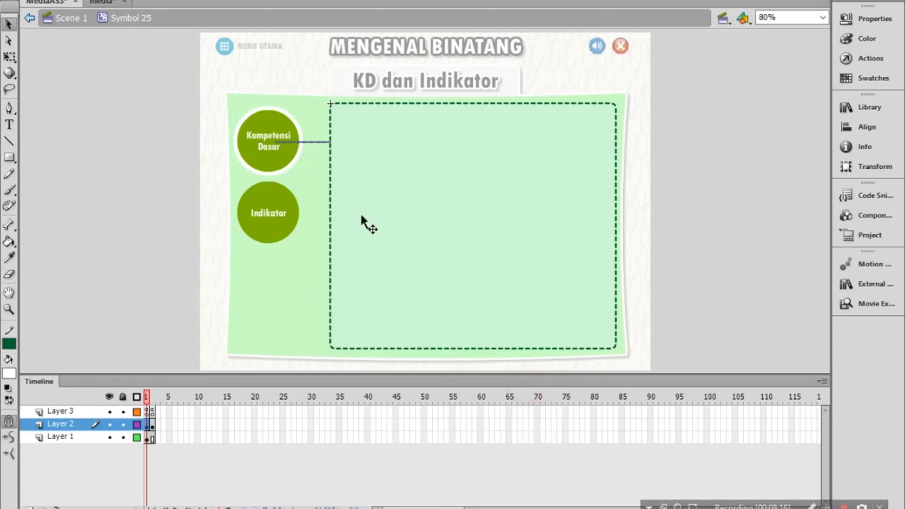
right_click(306, 140)
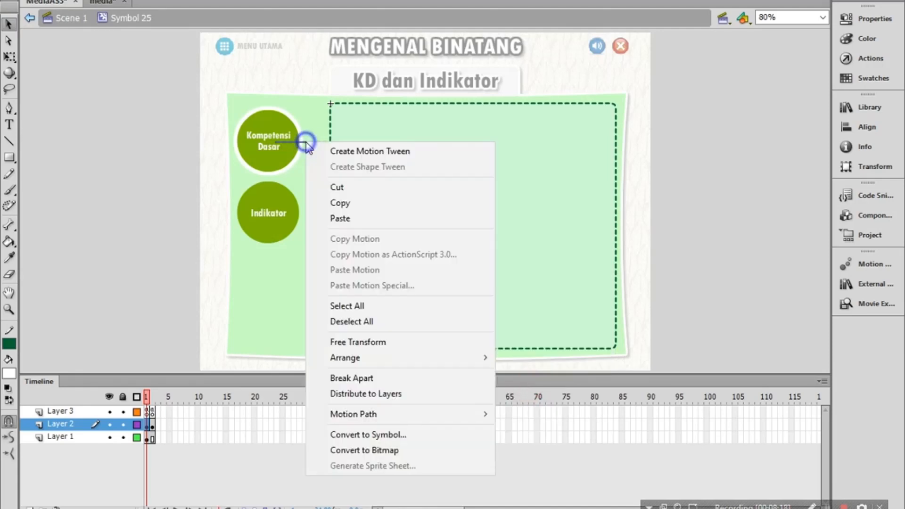
click(299, 140)
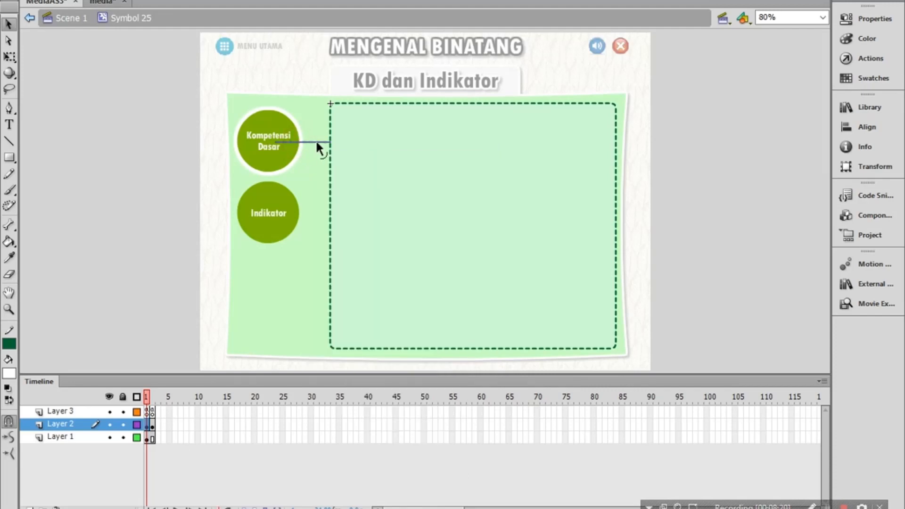
right_click(315, 142)
mouse_move(455, 363)
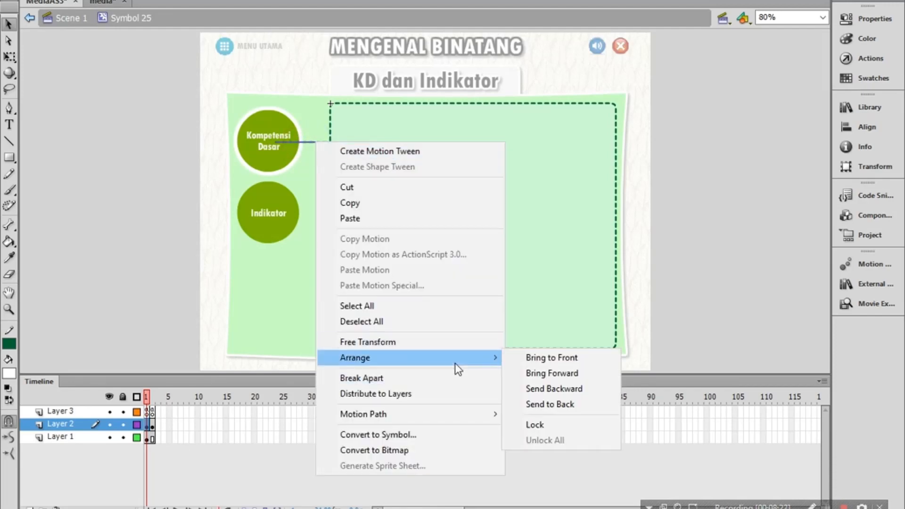
click(538, 404)
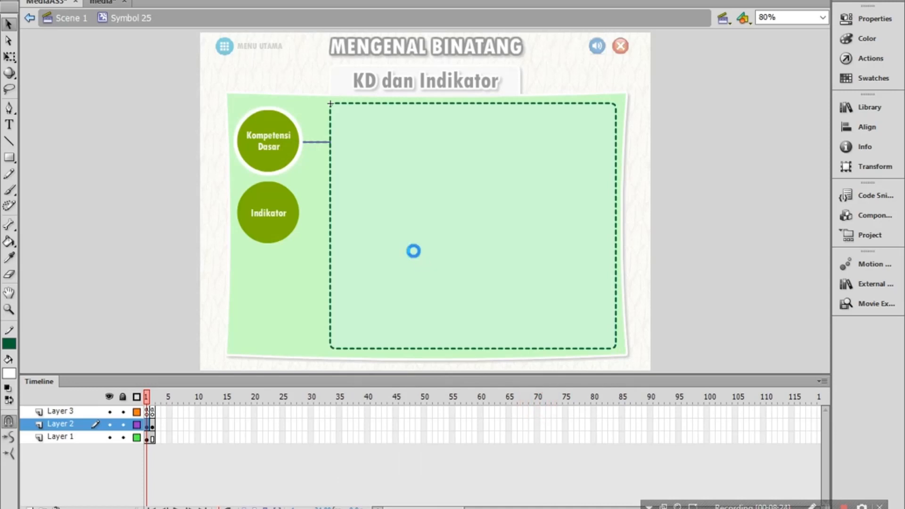
click(304, 141)
click(165, 158)
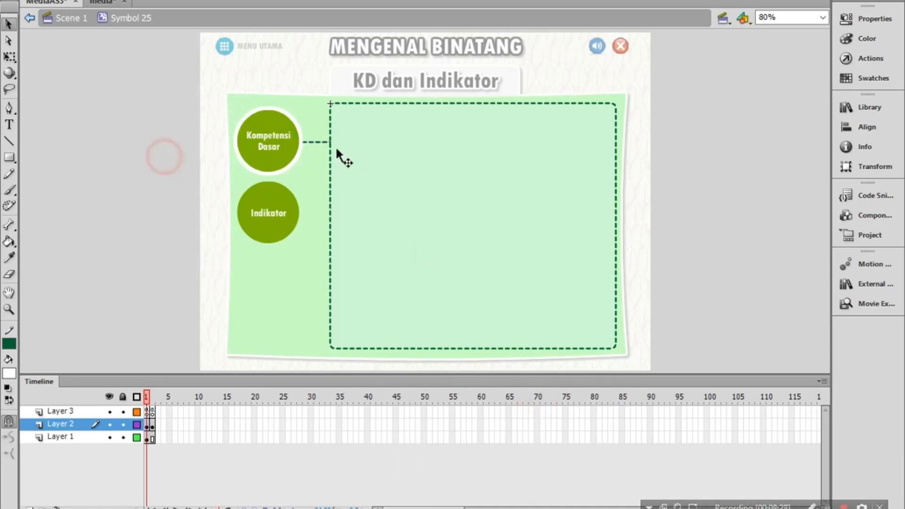
Step: Copy the connector line from frame 1 into frame 2 of Layer 2 and move the copy down level with the Indikator button
click(315, 142)
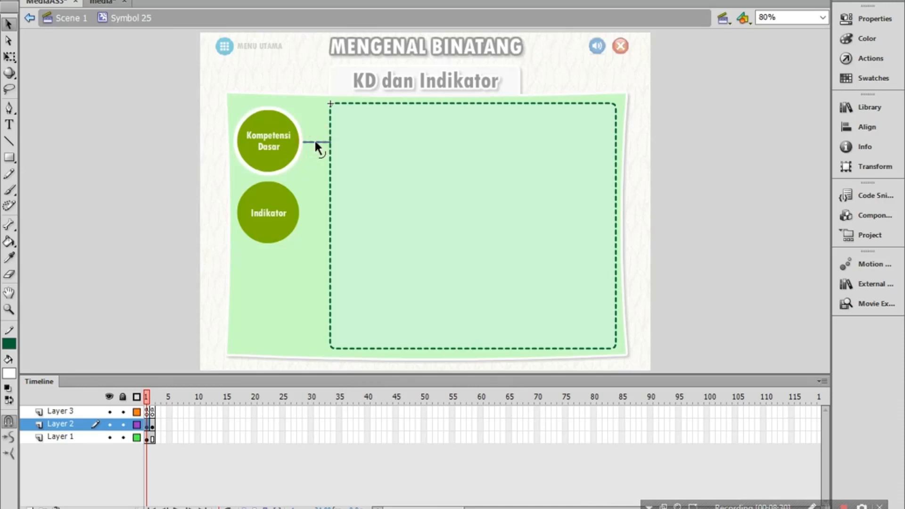
click(153, 426)
click(132, 151)
right_click(128, 129)
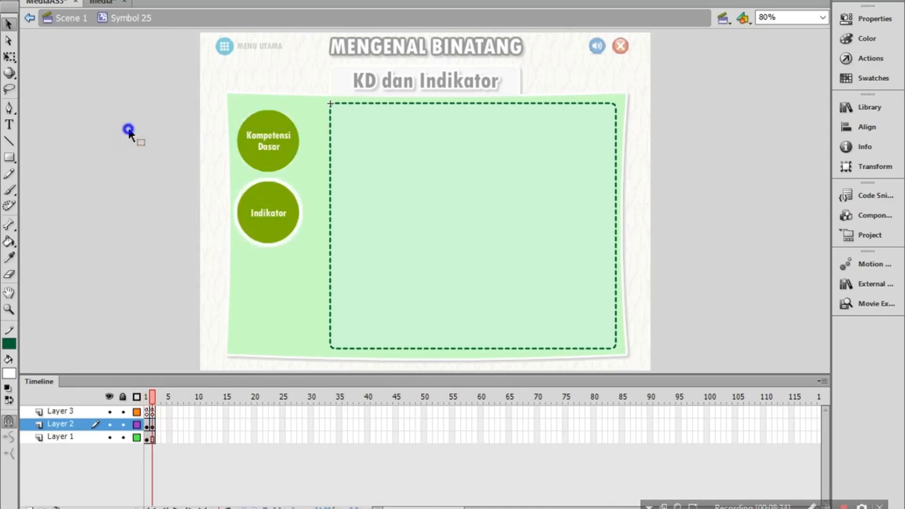
click(163, 184)
drag(310, 142, 319, 217)
key(Down)
key(Down)
click(147, 429)
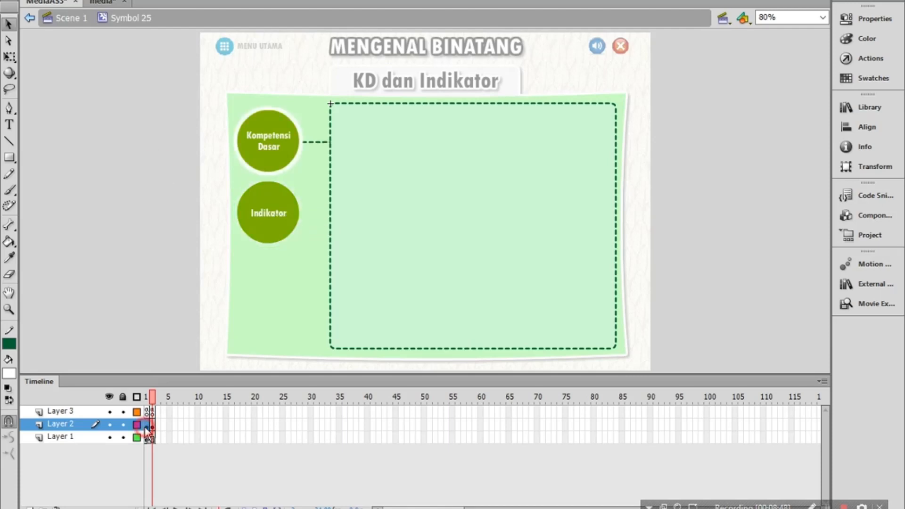
click(133, 206)
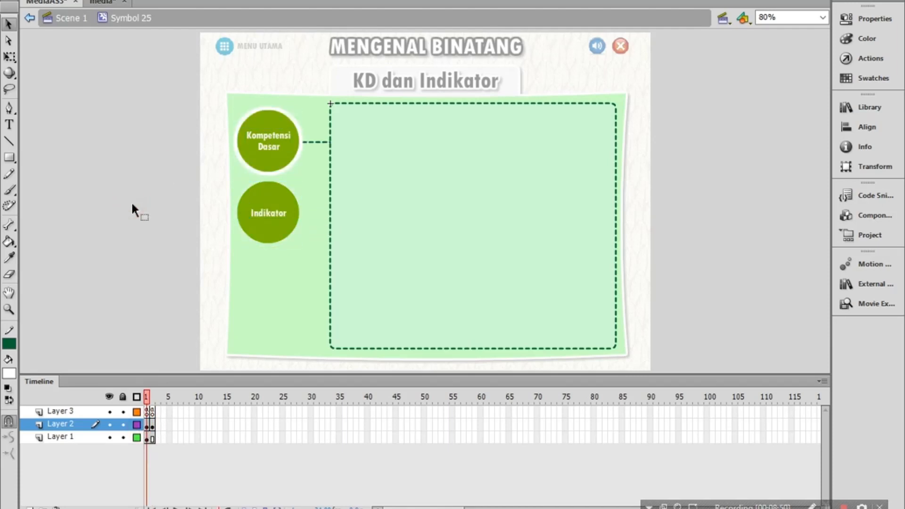
Step: On frame 2 of Layer 2, send the dashed connector line to the back, behind the Indikator button
click(153, 426)
click(158, 301)
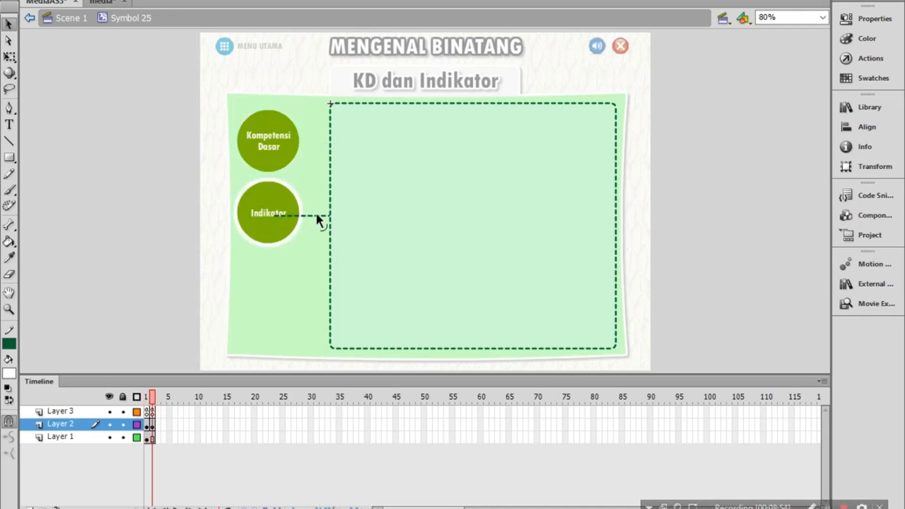
right_click(316, 218)
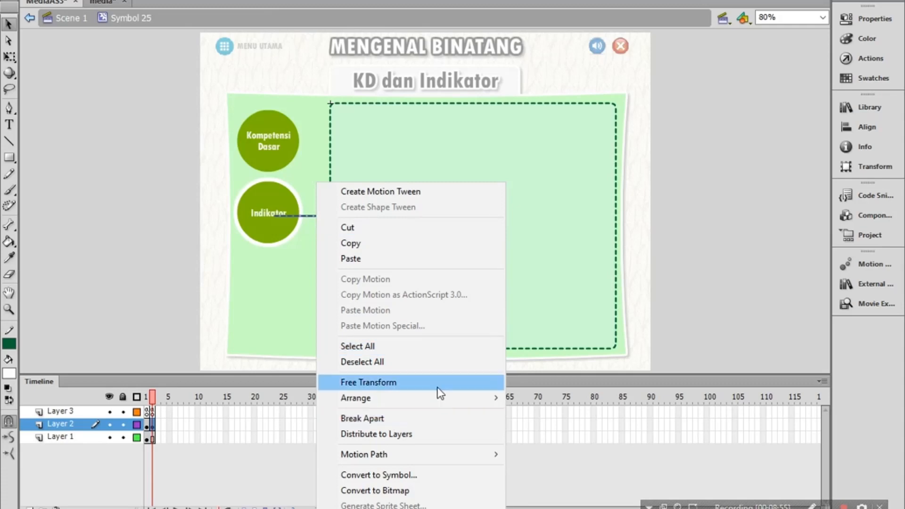
mouse_move(457, 400)
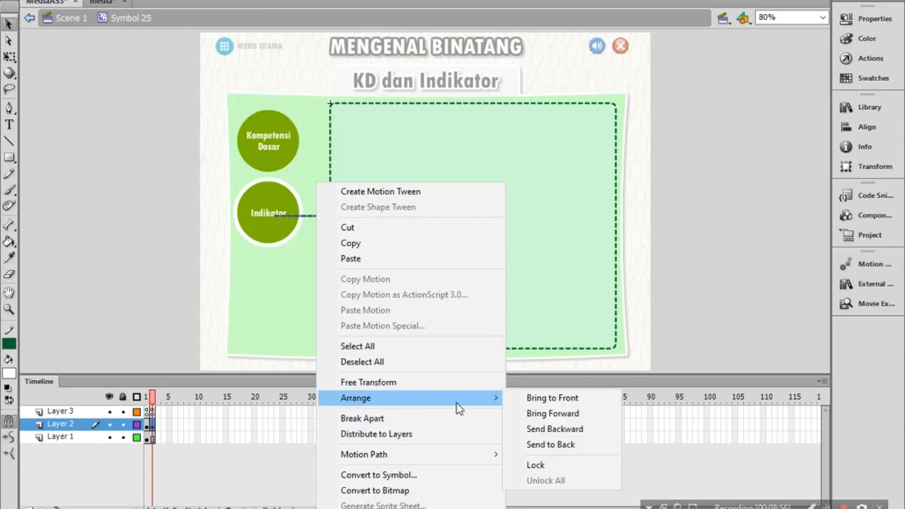
click(538, 445)
click(115, 263)
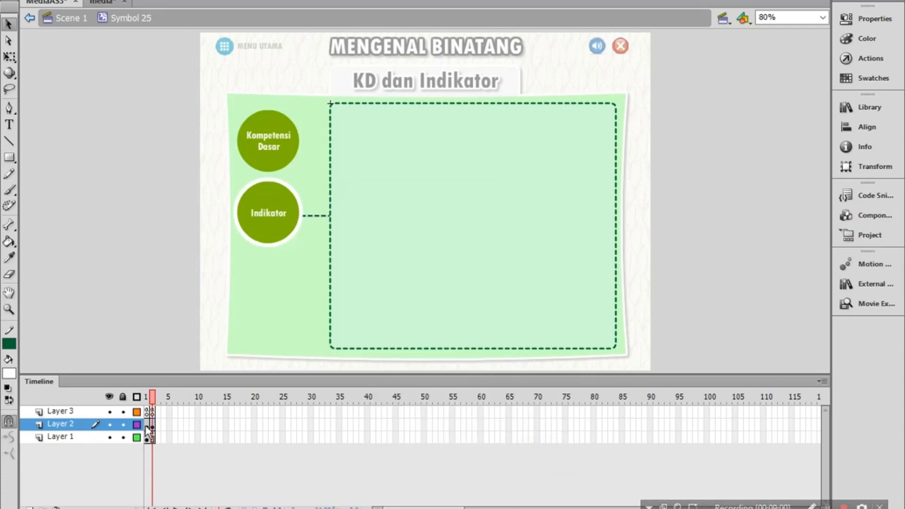
Step: Add a new layer directly above Layer 2 and select its first frame
click(148, 428)
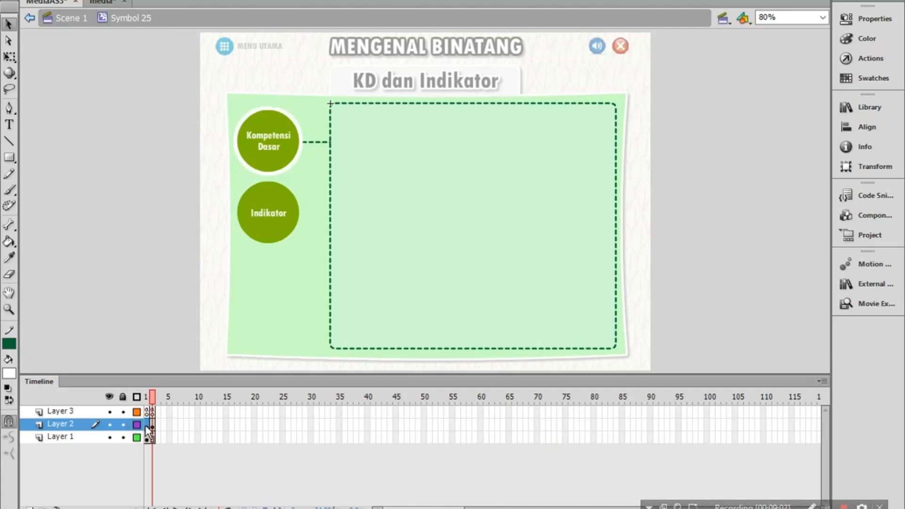
drag(146, 426, 155, 426)
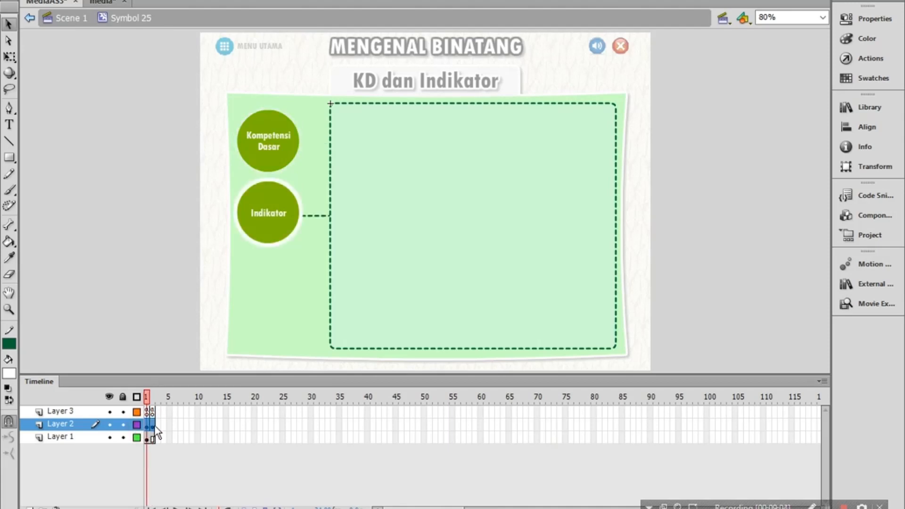
click(144, 426)
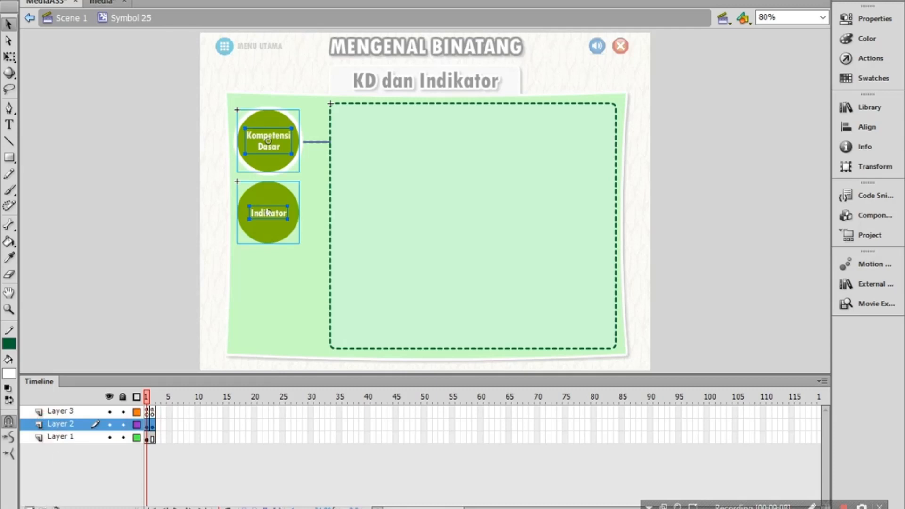
click(29, 508)
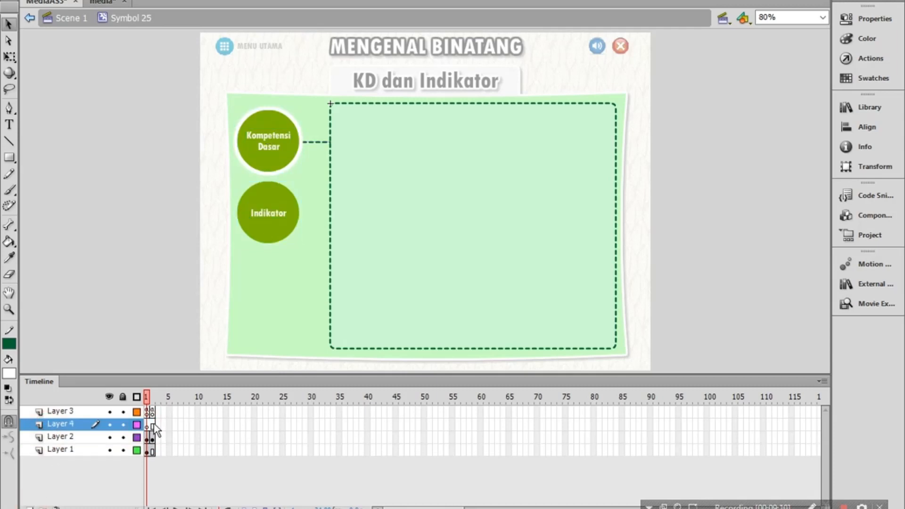
click(147, 425)
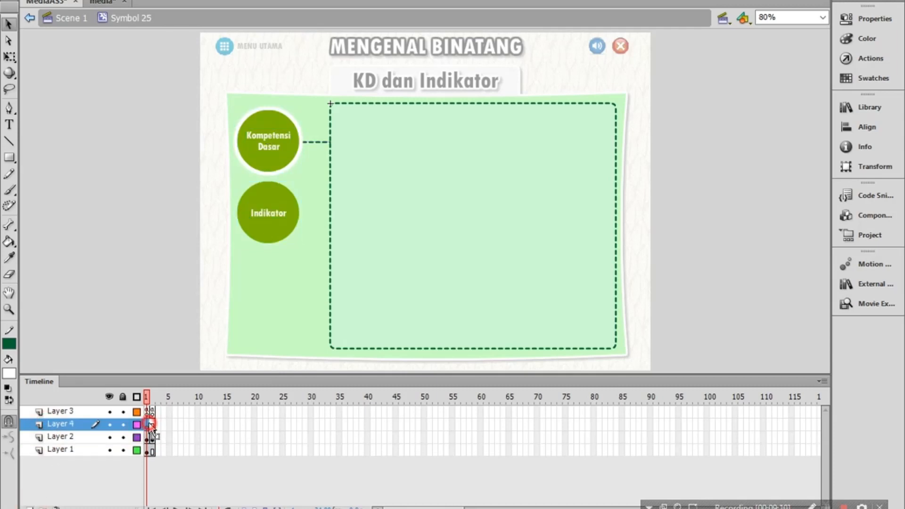
Step: Add the dark grey heading text "Kompetensi Dasar" and place it in the upper corner of the dashed content box, on the connector side
click(9, 125)
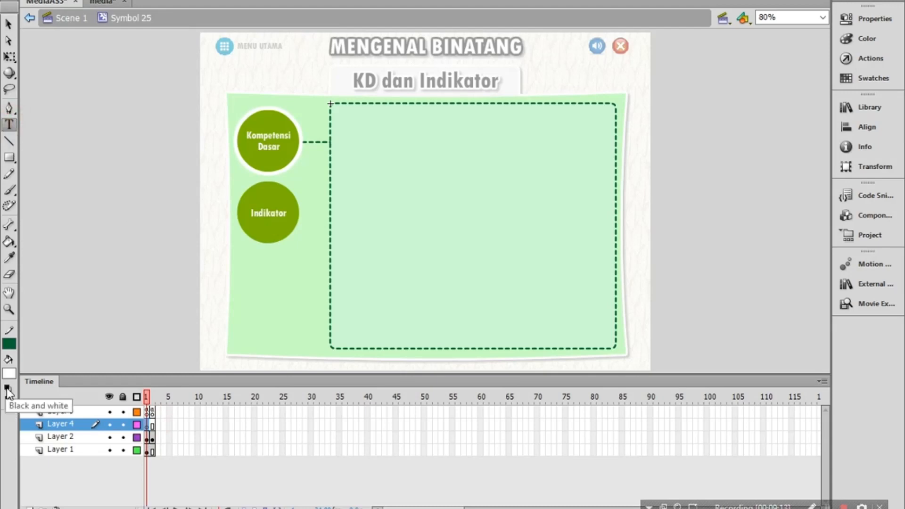
click(9, 374)
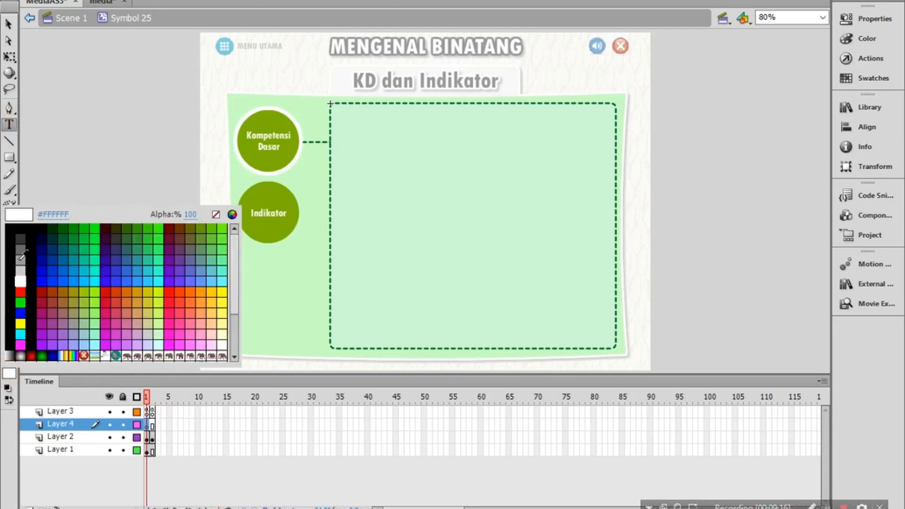
click(21, 239)
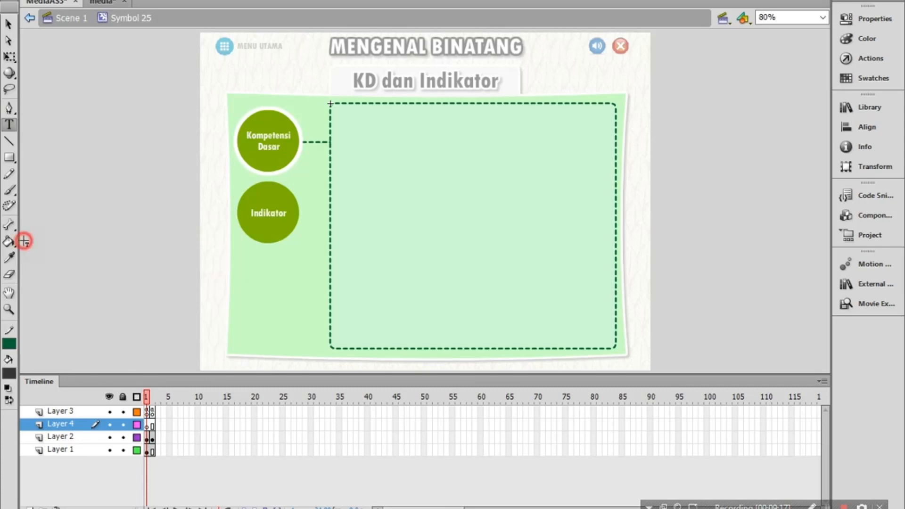
click(342, 123)
text(Kompetensi)
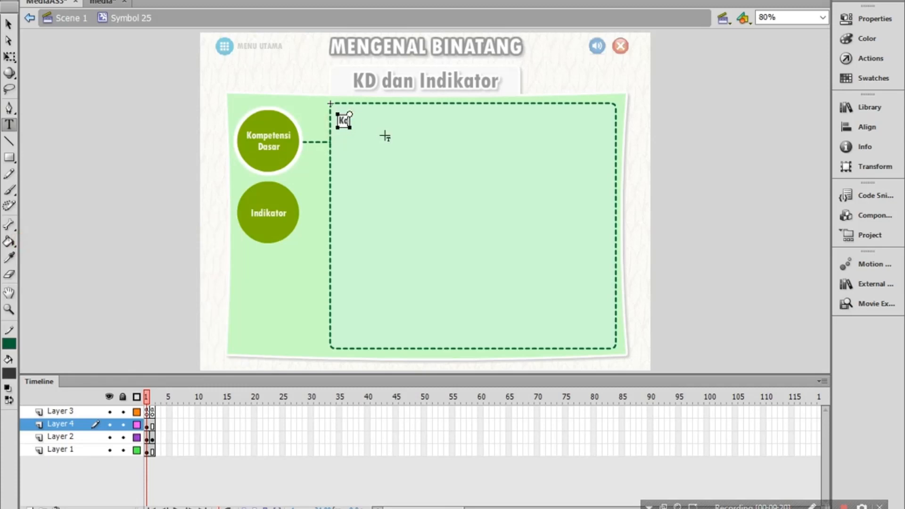
text( Dasar)
click(10, 23)
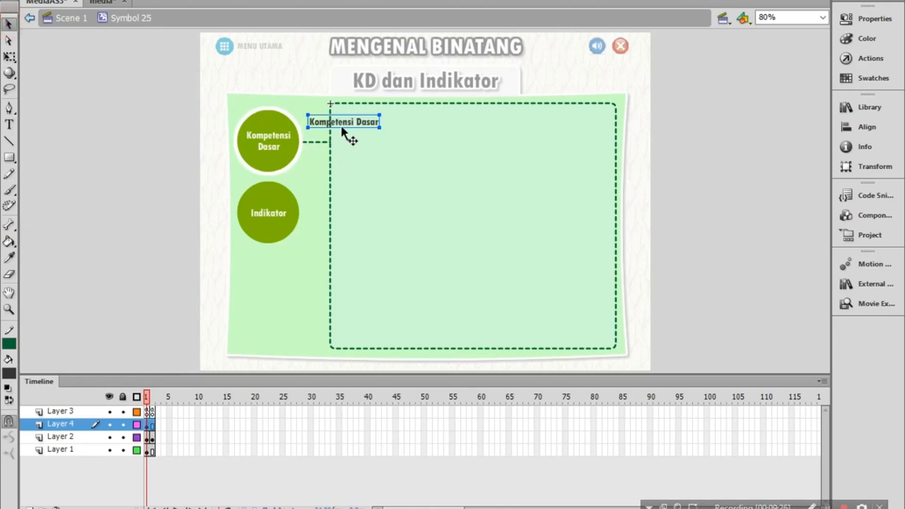
drag(341, 123, 369, 120)
Step: Left-align the Kompetensi Dasar heading, set its font size to 28 pt, and nudge it slightly farther inside the content box
click(869, 19)
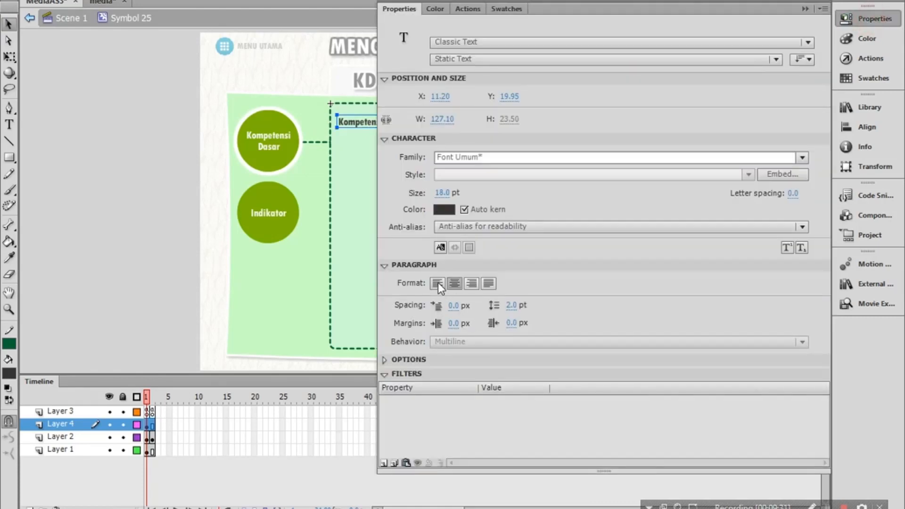
click(437, 282)
click(446, 193)
drag(448, 193, 458, 193)
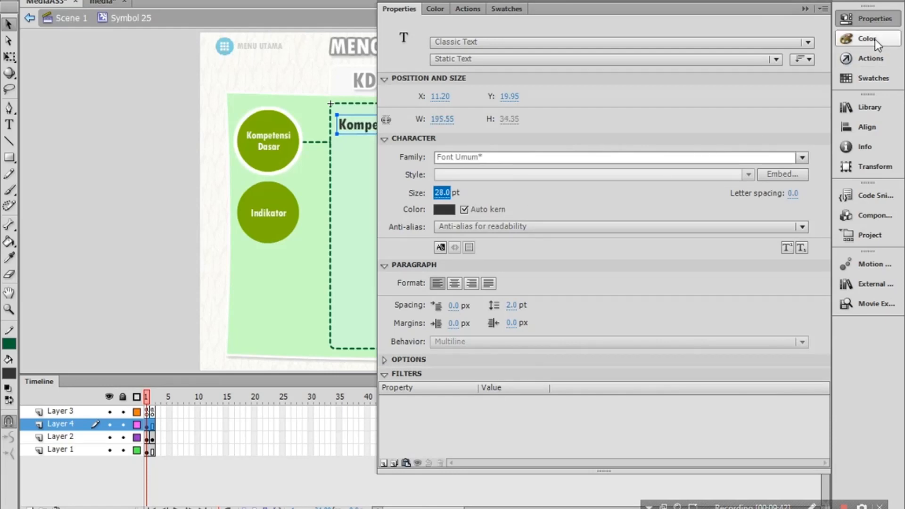
click(870, 21)
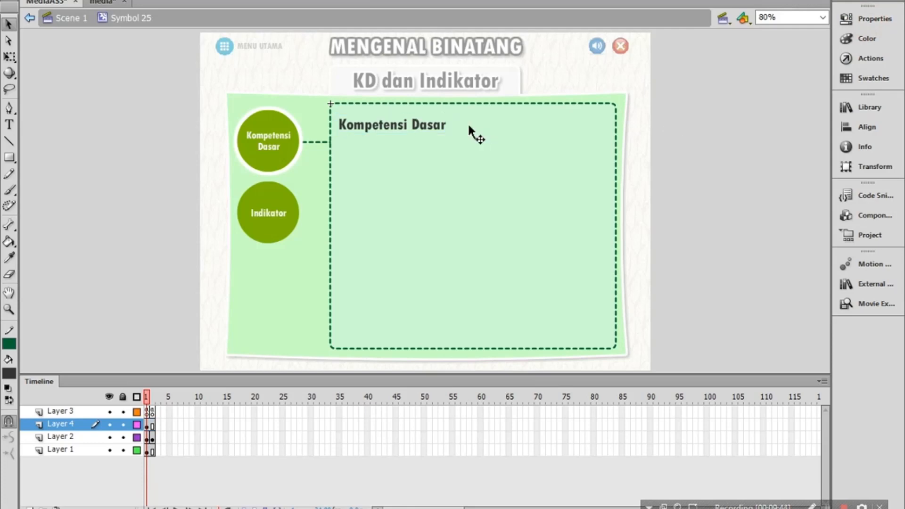
click(396, 124)
drag(381, 126, 385, 128)
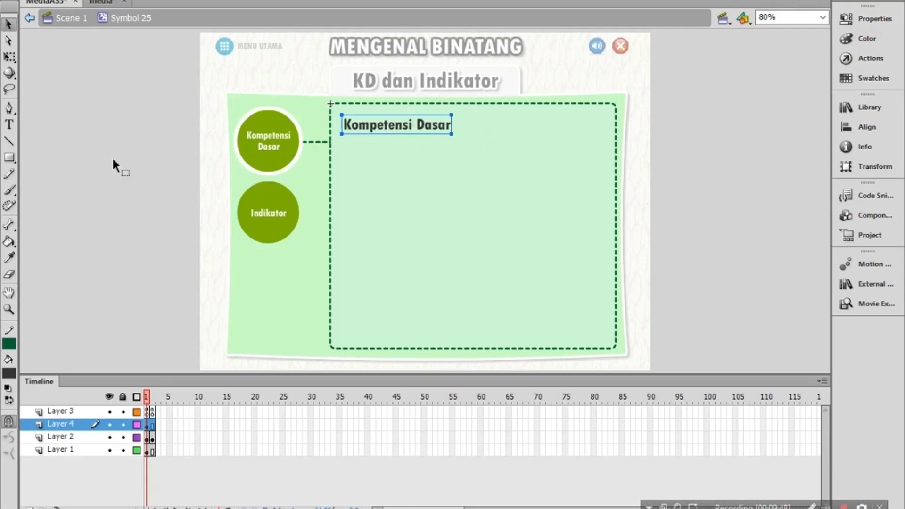
click(106, 118)
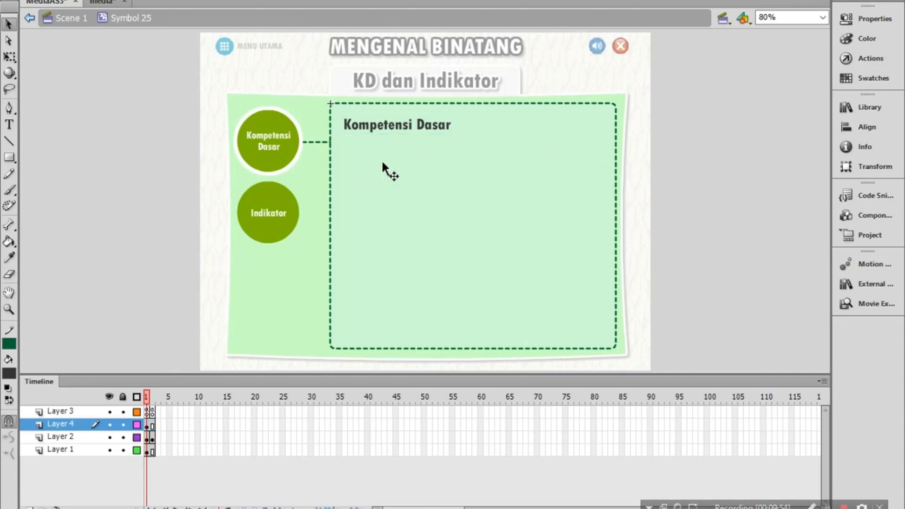
Step: Import the bullet-green-icon image to the stage and place it just below the start of the Kompetensi Dasar heading
click(52, 2)
mouse_move(168, 197)
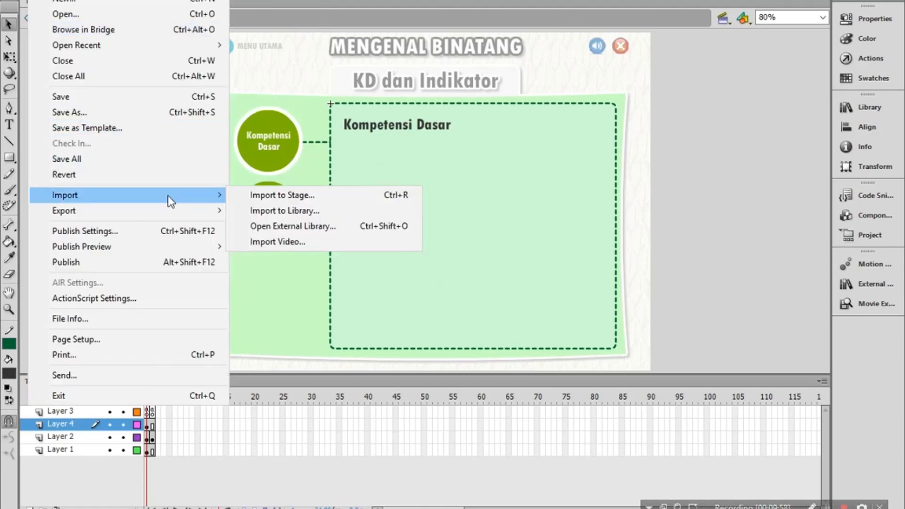
click(265, 192)
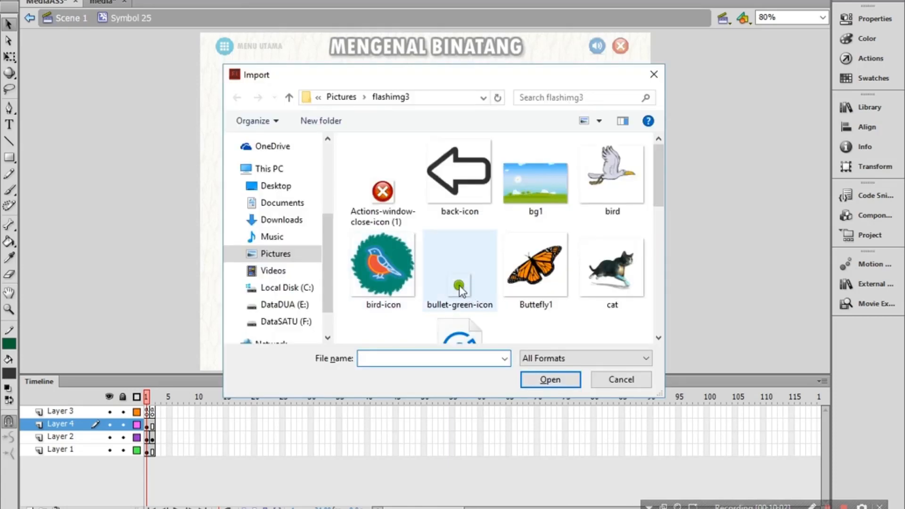
click(460, 289)
click(551, 380)
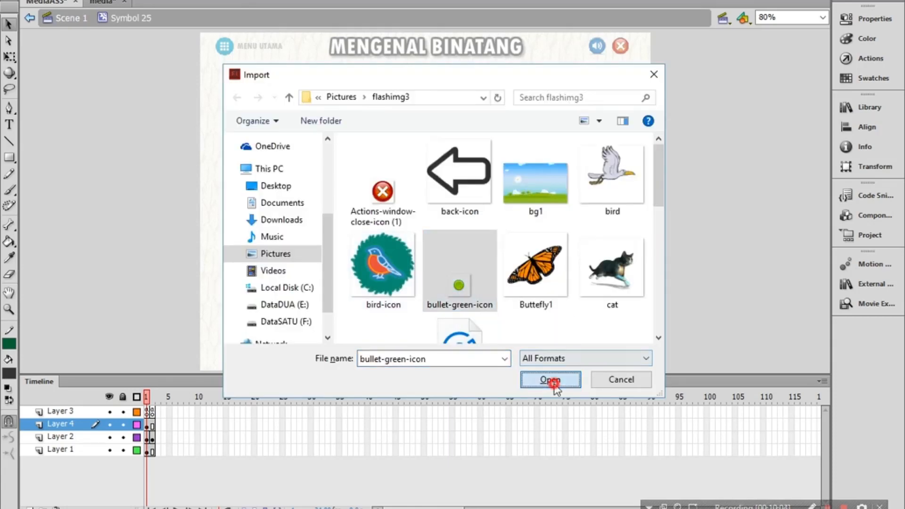
drag(422, 201, 346, 148)
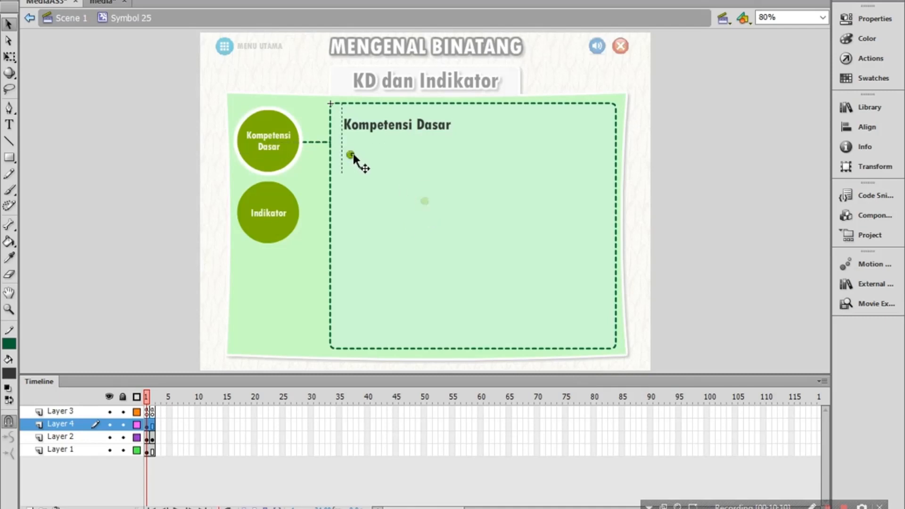
drag(352, 154, 353, 154)
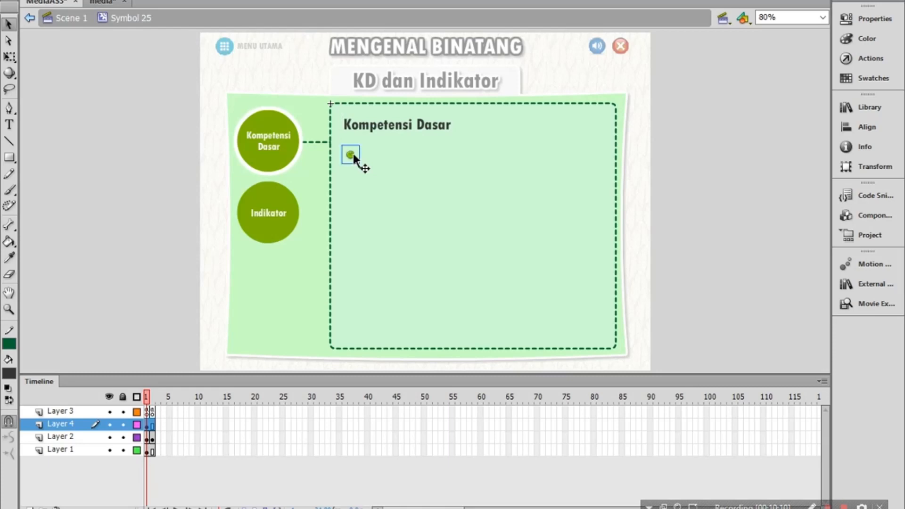
Step: Draw a wide text box beside the green bullet and enter "Lorem Ipsum Dolor Sit Amet." in it
click(9, 126)
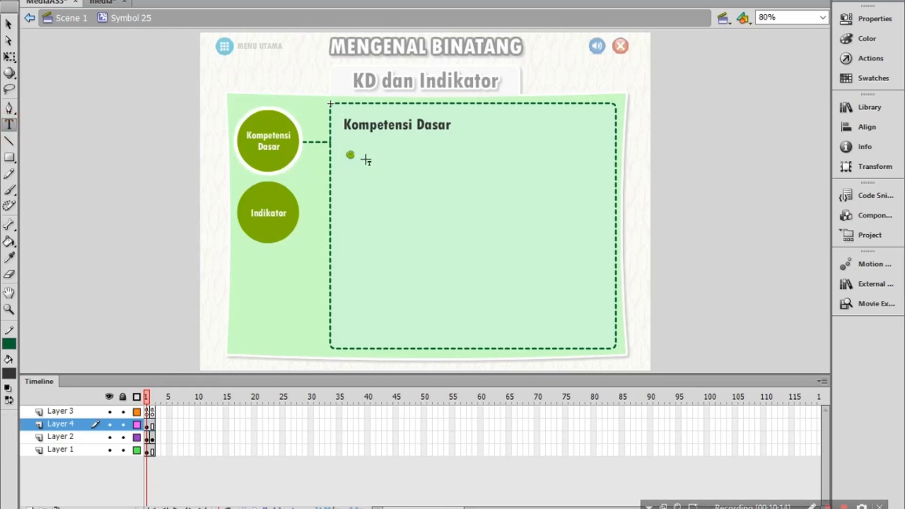
drag(363, 146, 599, 170)
click(561, 155)
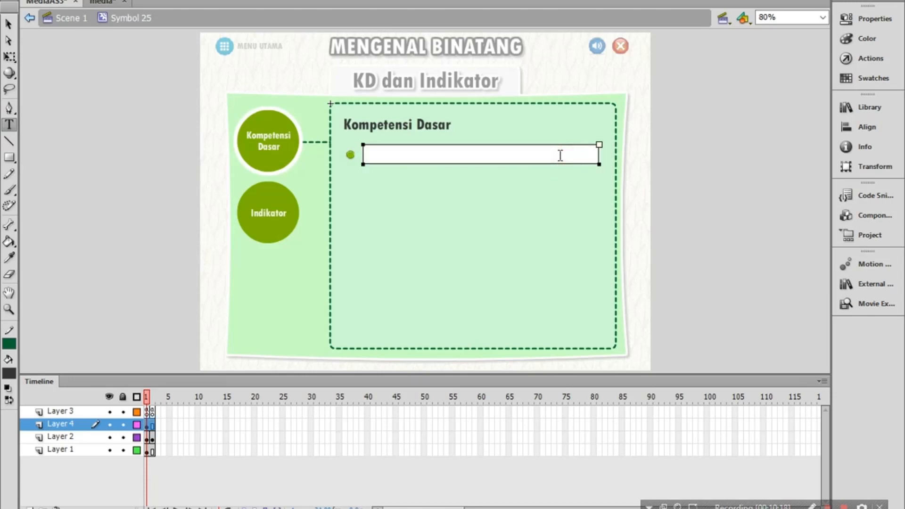
text(Lorem Ipsum D)
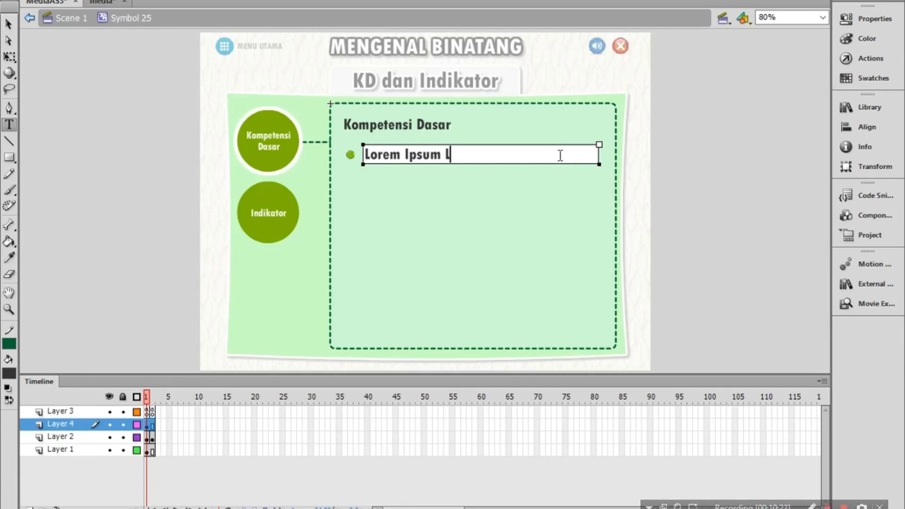
text(olor)
text(Sit Amet.)
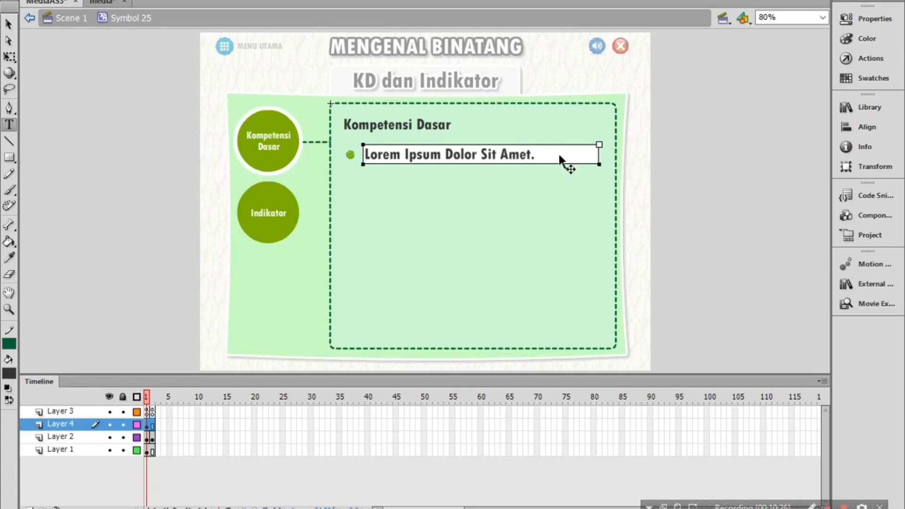
Step: Duplicate the Lorem Ipsum sentence inside the text box so it occurs three times, and finish editing the text
key(ctrl+a)
key(ctrl+c)
click(561, 155)
key(ctrl+v)
key(ctrl+v)
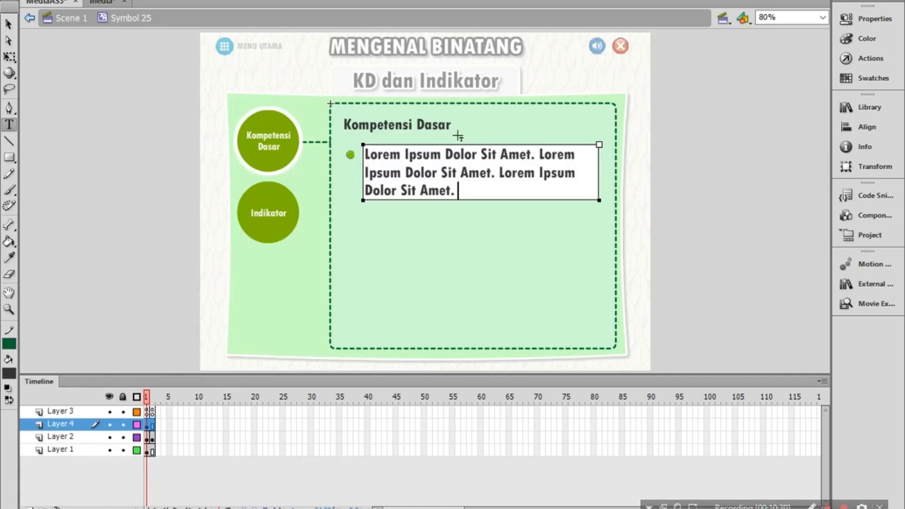
click(9, 24)
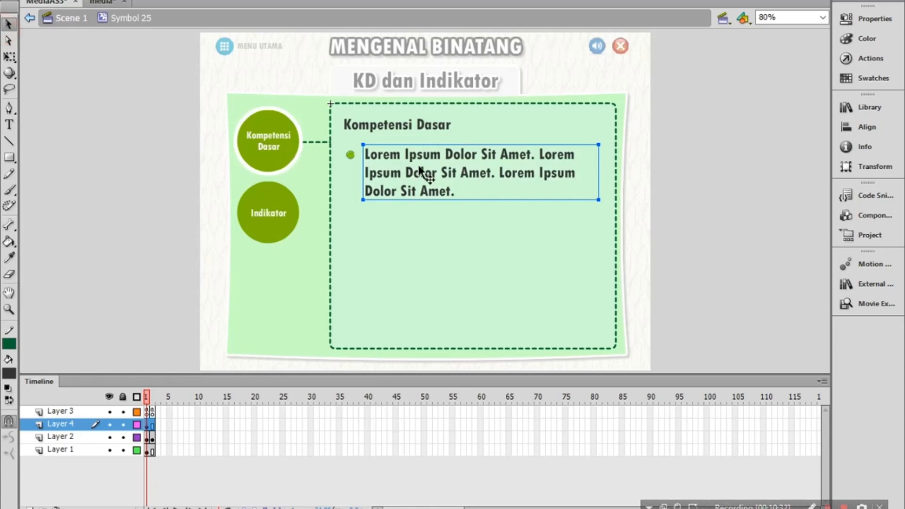
Step: Try a 16 pt font size on the Lorem Ipsum paragraph and settle on 18 pt
click(875, 19)
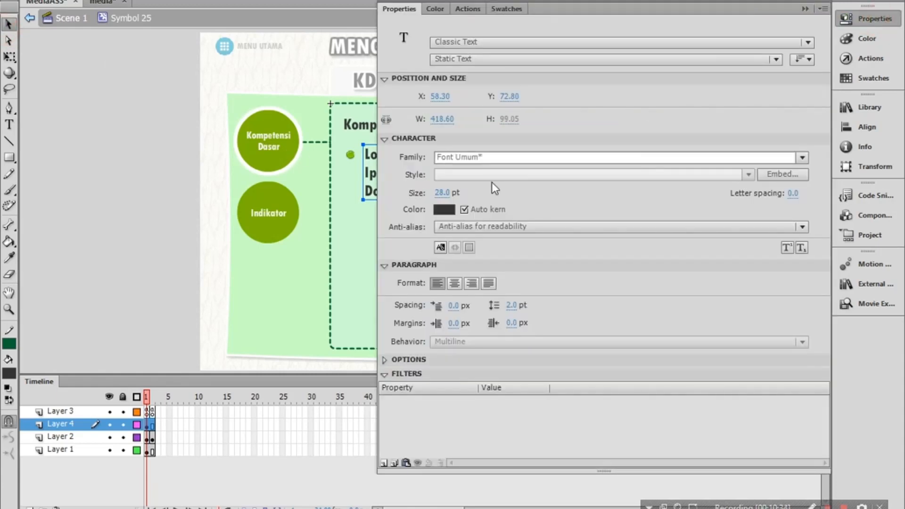
click(441, 193)
text(1)
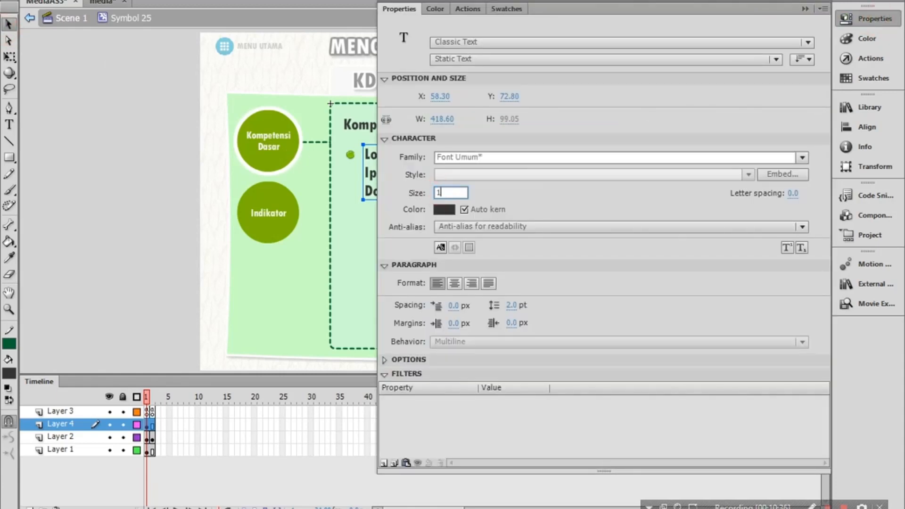
text(6)
key(Return)
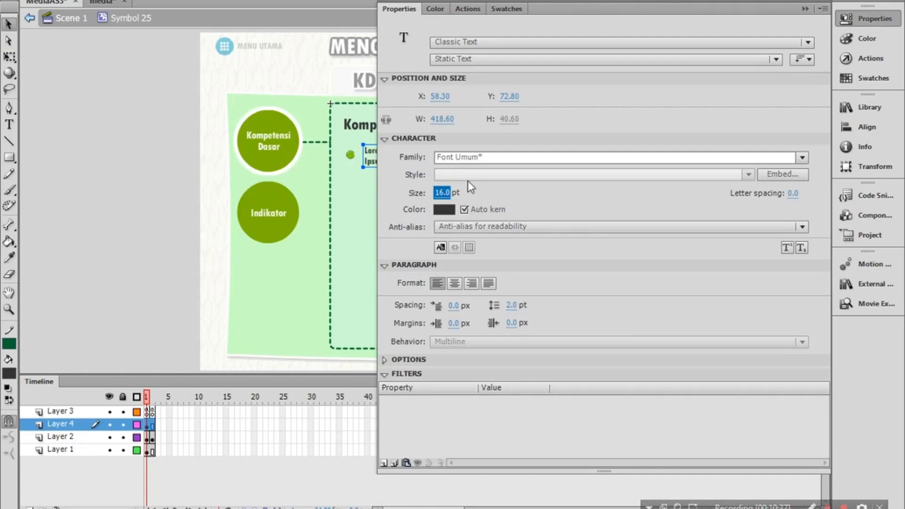
click(443, 192)
text(18)
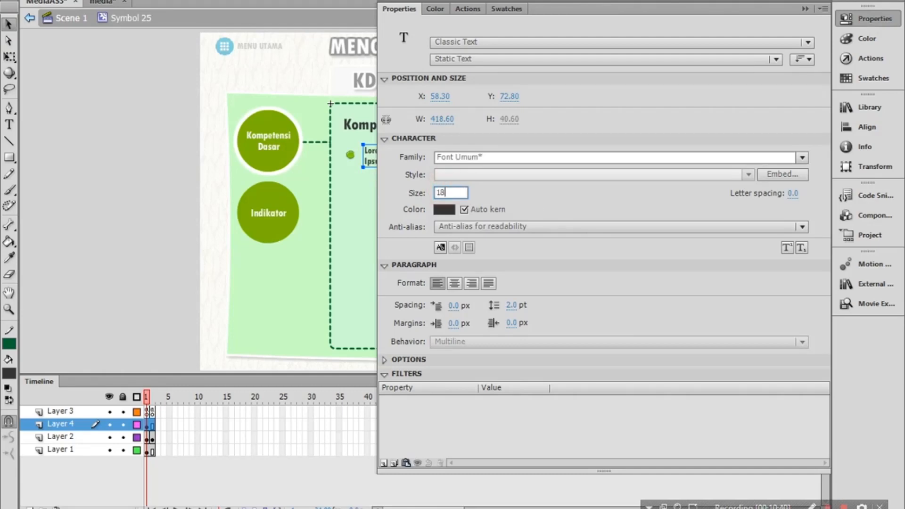
key(Return)
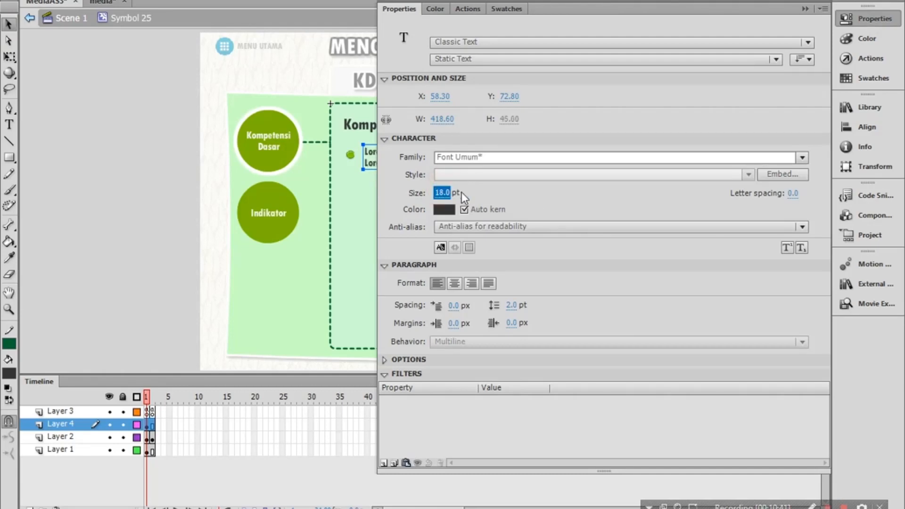
Step: Change the Lorem Ipsum paragraph's font family to Trebuchet MS
click(802, 158)
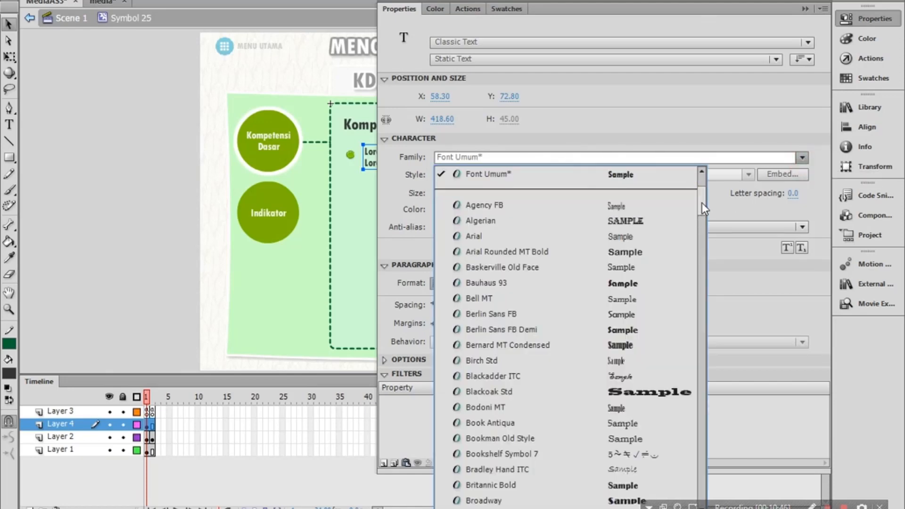
drag(702, 202, 706, 444)
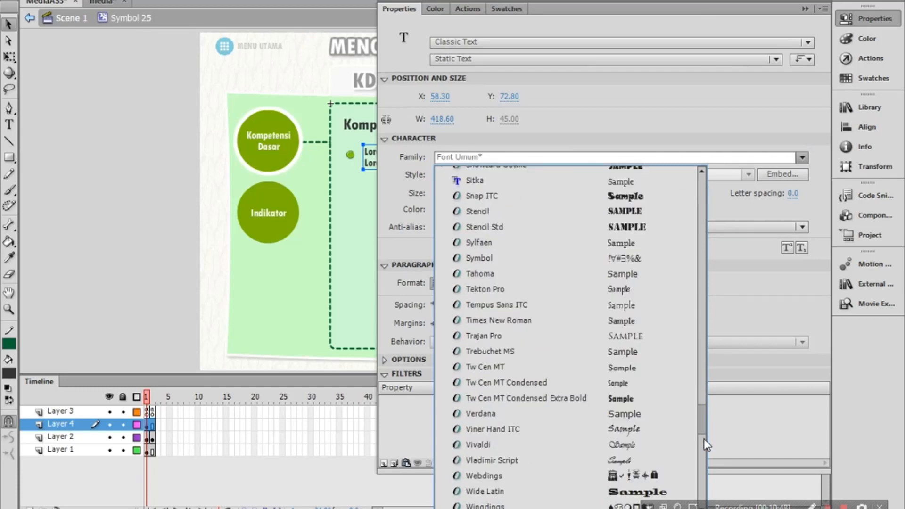
scroll(706, 461, down, 5)
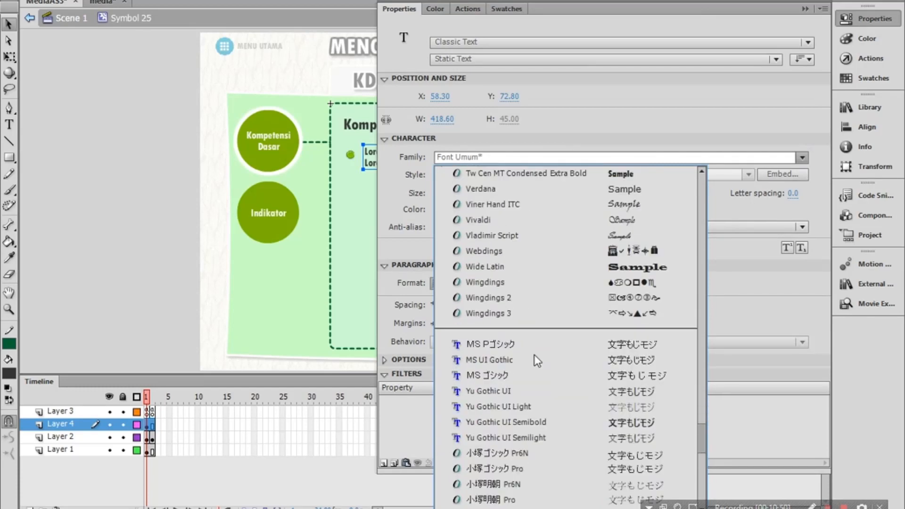
scroll(493, 210, down, 4)
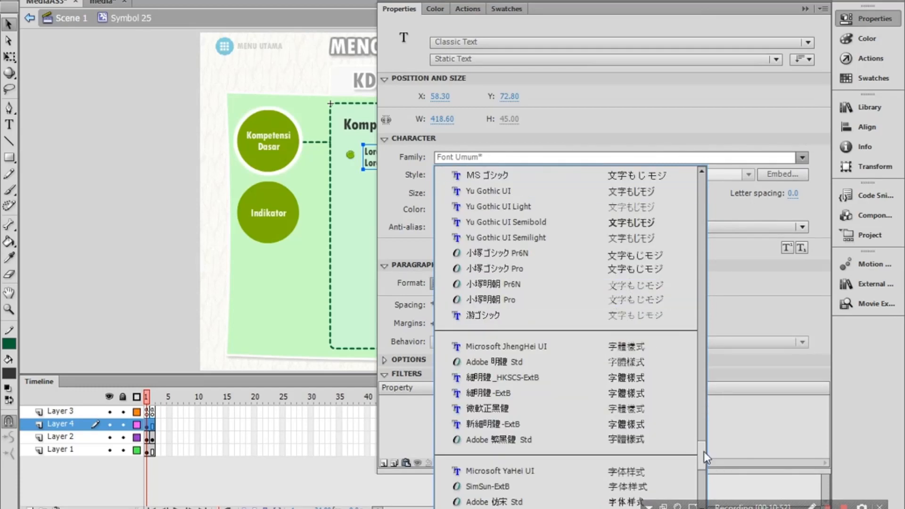
drag(704, 452, 701, 421)
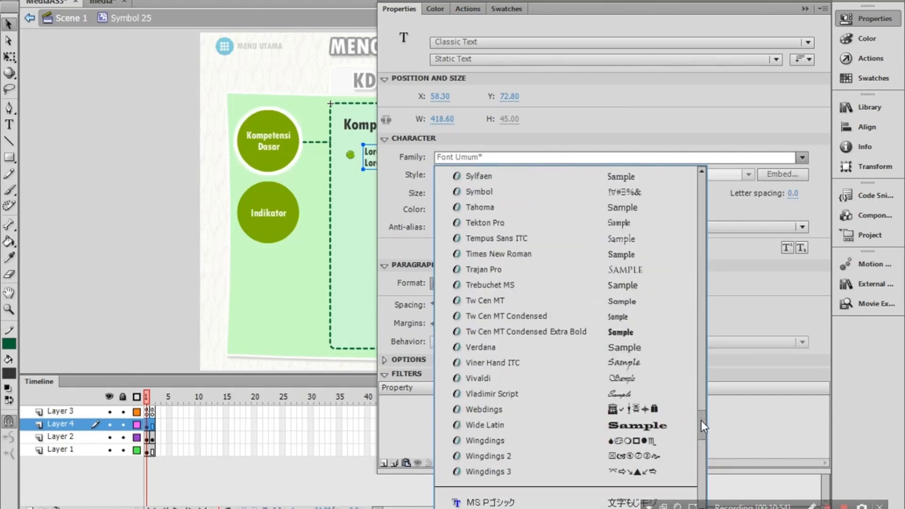
click(518, 277)
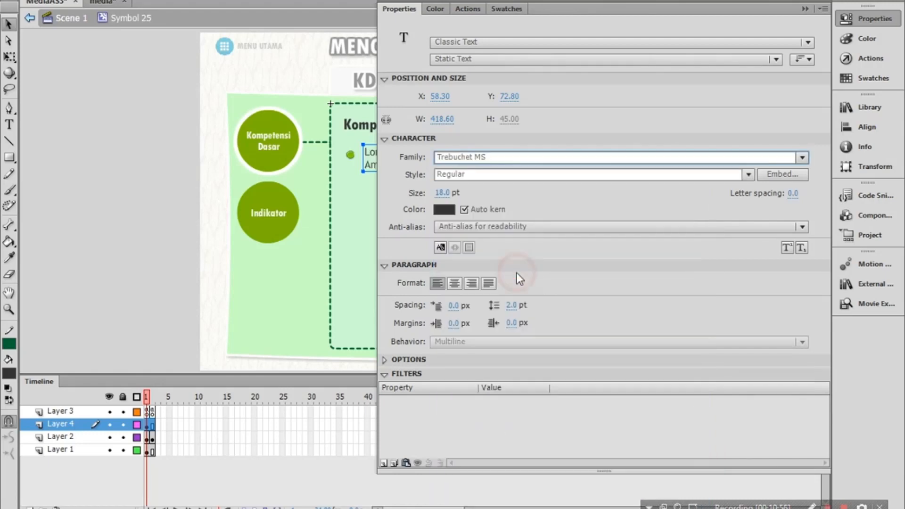
Step: Embed the Trebuchet MS Regular font under the name Font Sekunder with all character ranges included
click(773, 175)
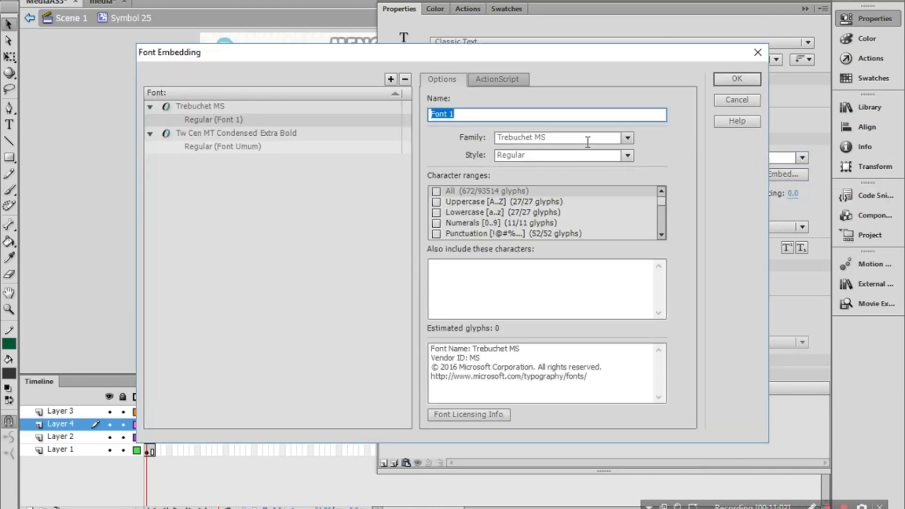
click(435, 191)
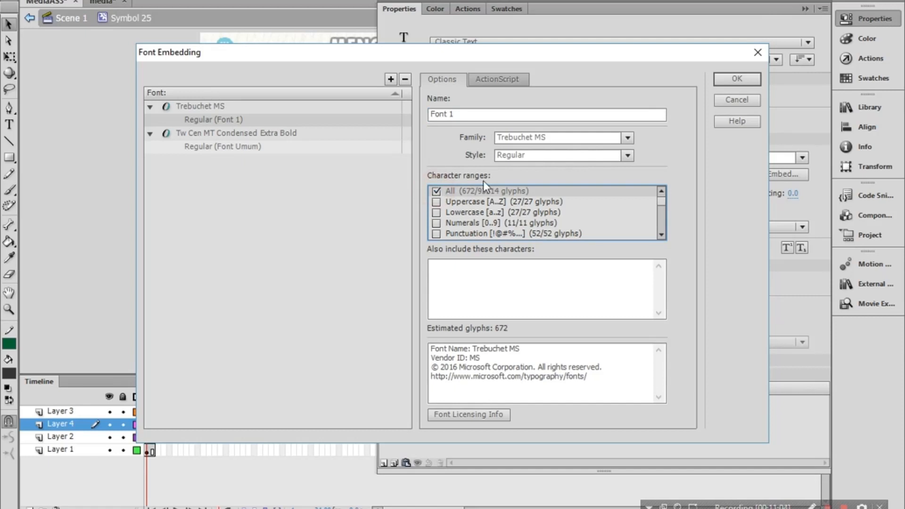
click(470, 114)
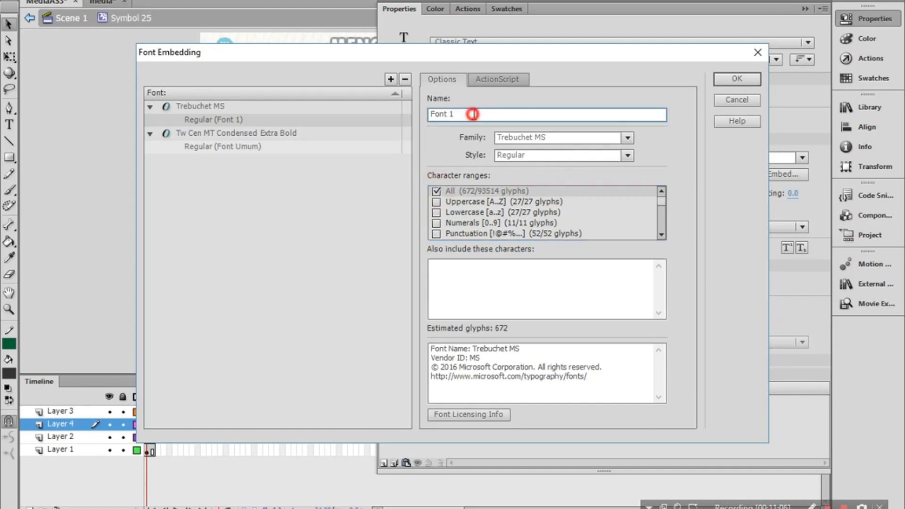
text(Sekunder)
click(732, 82)
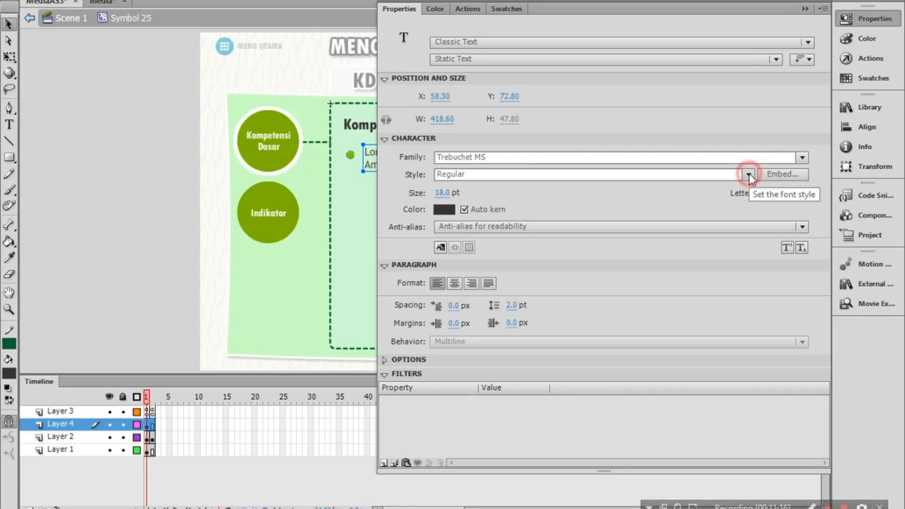
Step: Apply the embedded Font Sekunder to the Lorem Ipsum paragraph, and deselect it
click(802, 158)
click(802, 158)
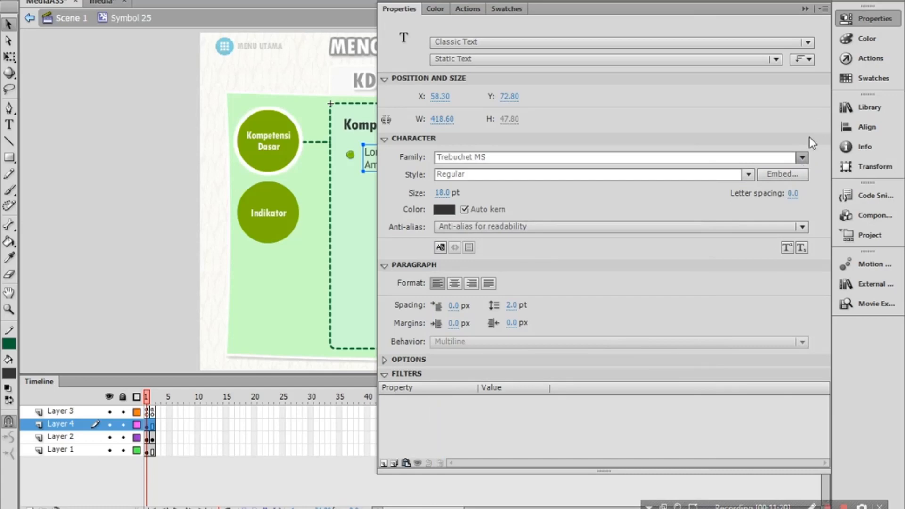
click(803, 158)
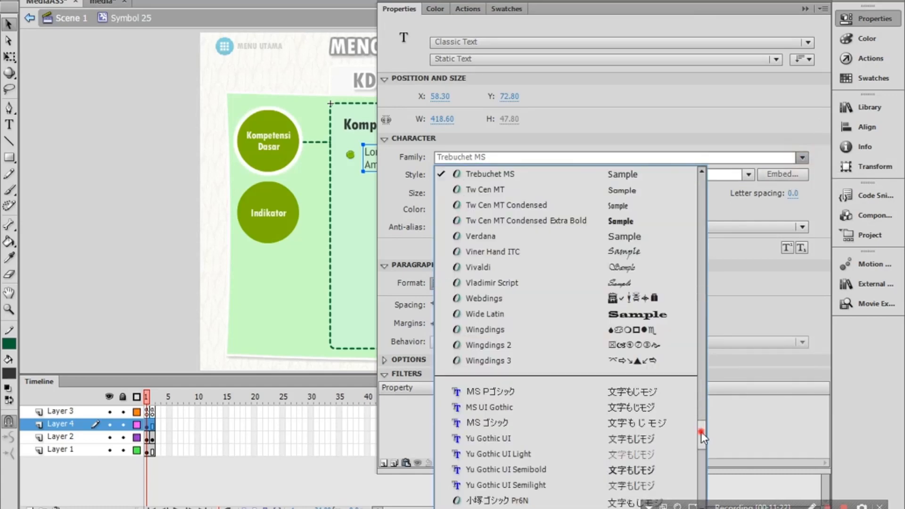
scroll(700, 377, up, 4)
drag(699, 341, 703, 190)
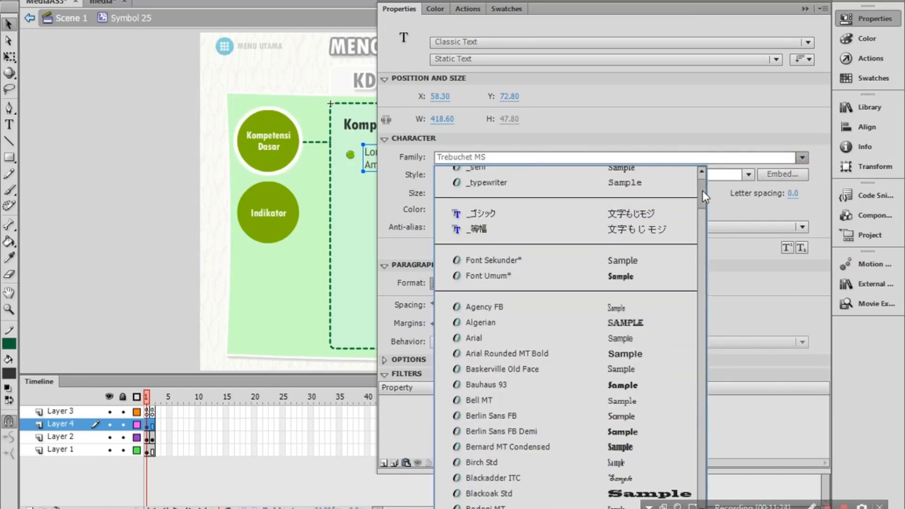
click(521, 260)
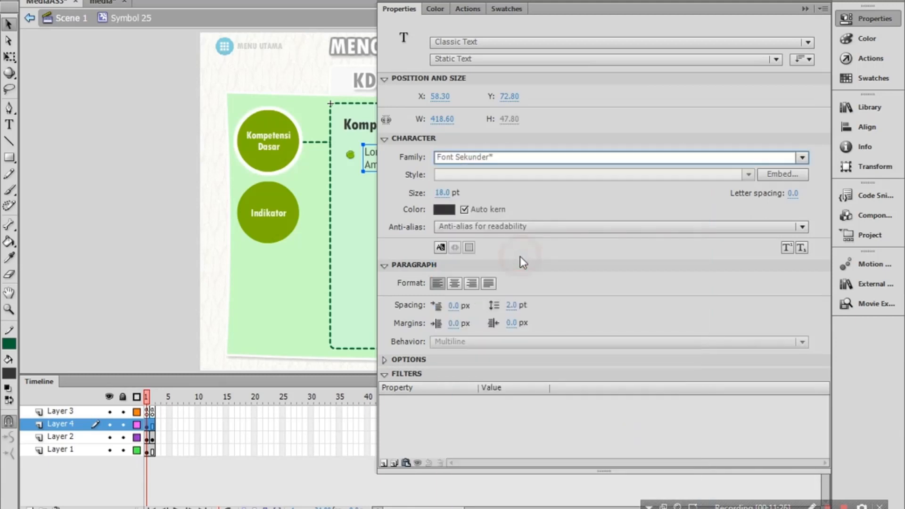
click(872, 17)
click(738, 148)
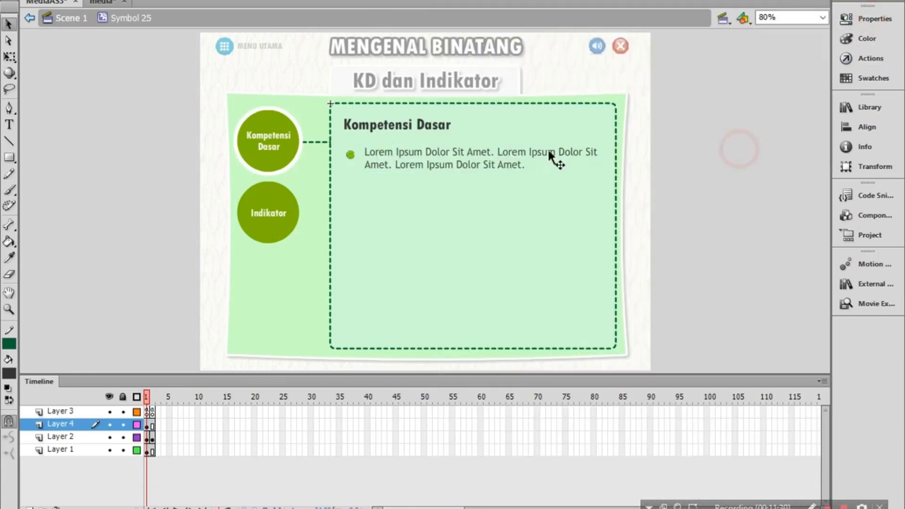
Step: Nudge the green bullet level with the first text line, and place a copy of the bullet and paragraph directly below the originals
click(408, 153)
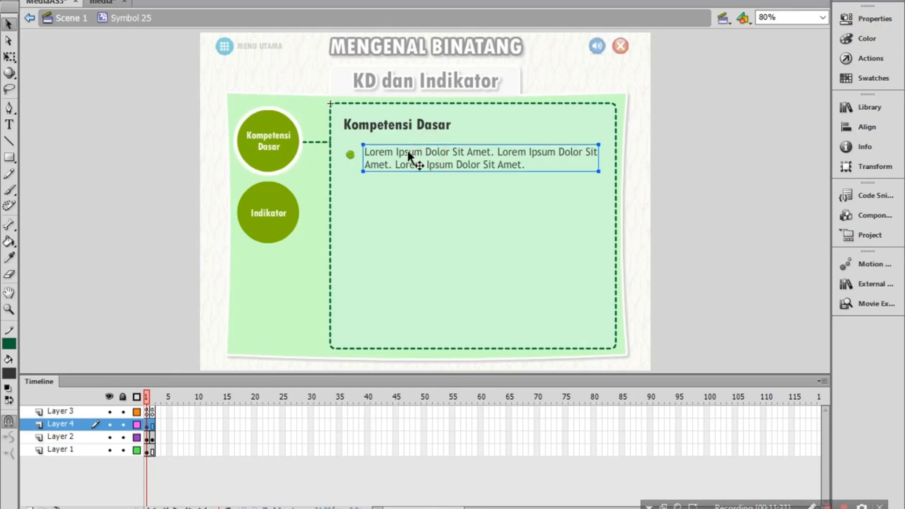
click(350, 151)
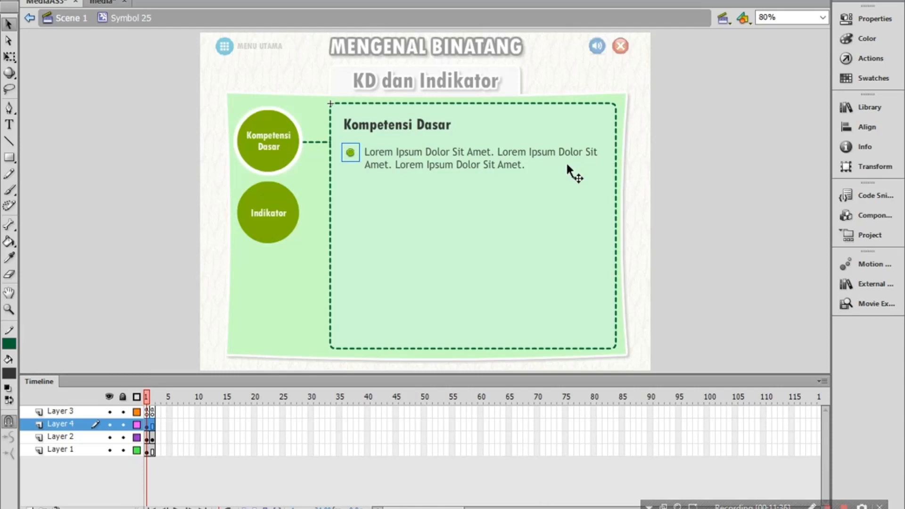
shift+click(449, 156)
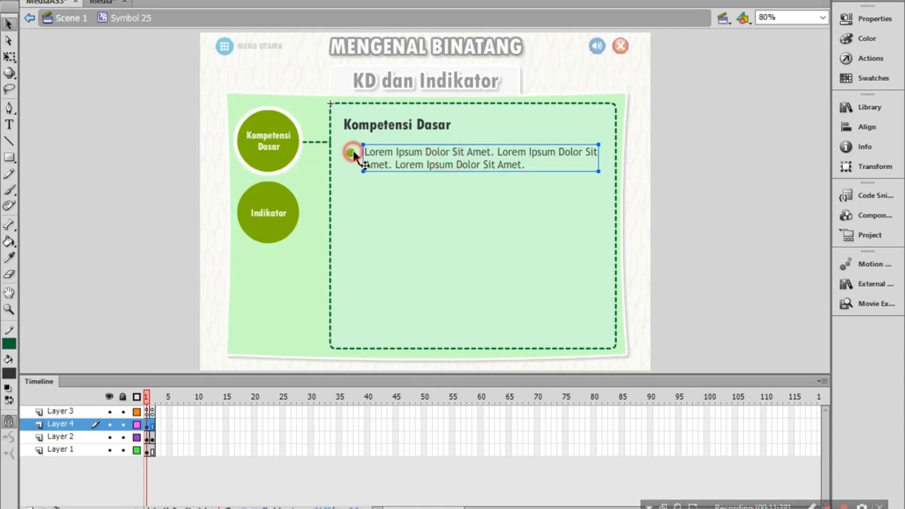
click(706, 165)
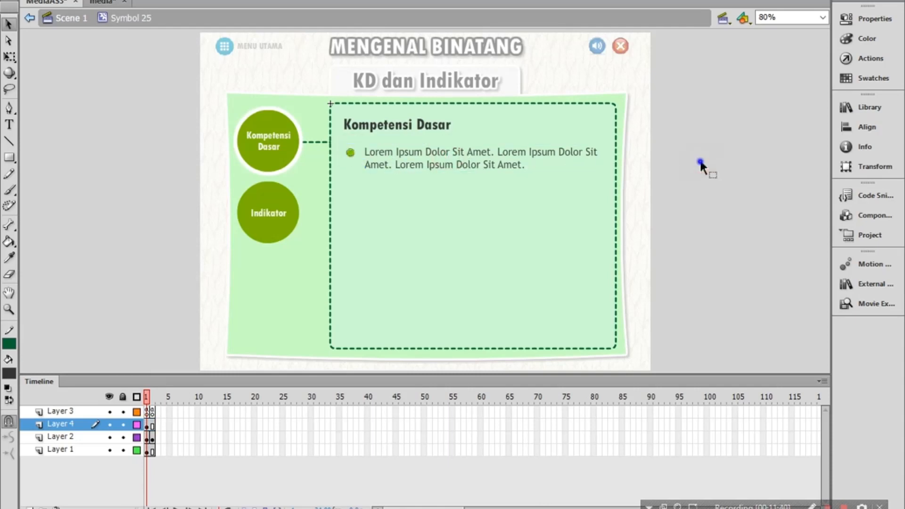
right_click(702, 163)
click(731, 218)
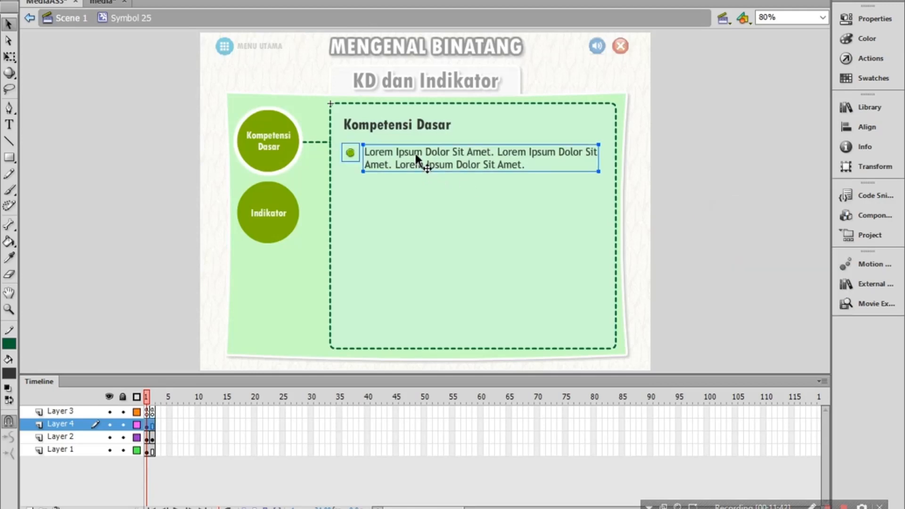
drag(415, 154, 417, 190)
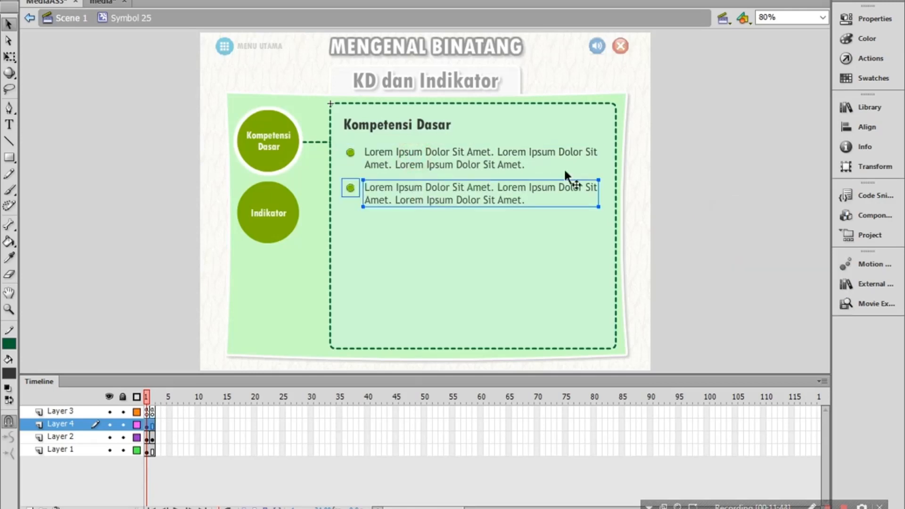
Step: Paste two more copies of the bulleted paragraph in place and move them down as evenly spaced third and fourth items
right_click(698, 170)
click(744, 224)
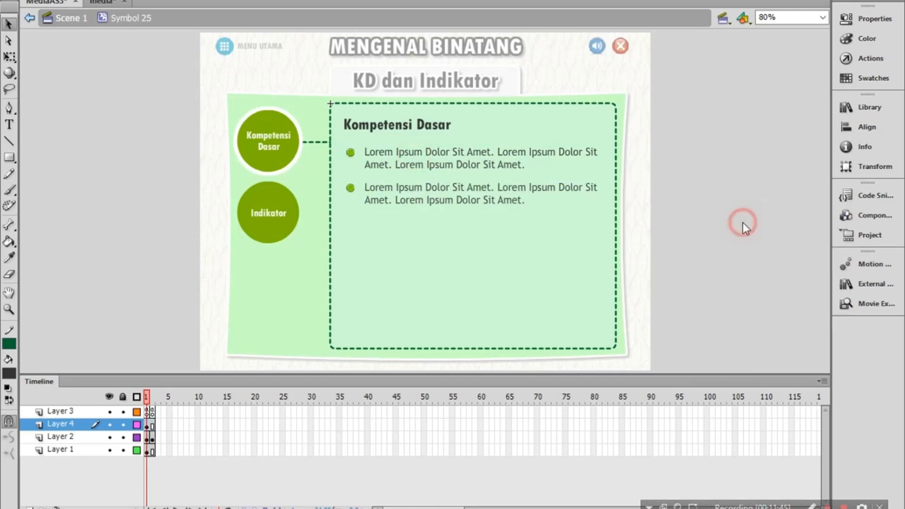
drag(437, 154, 441, 228)
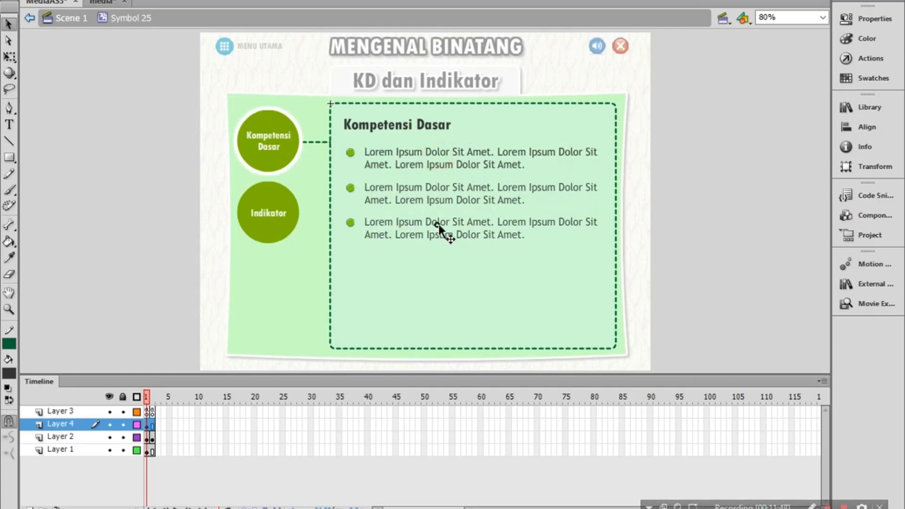
right_click(717, 130)
click(750, 183)
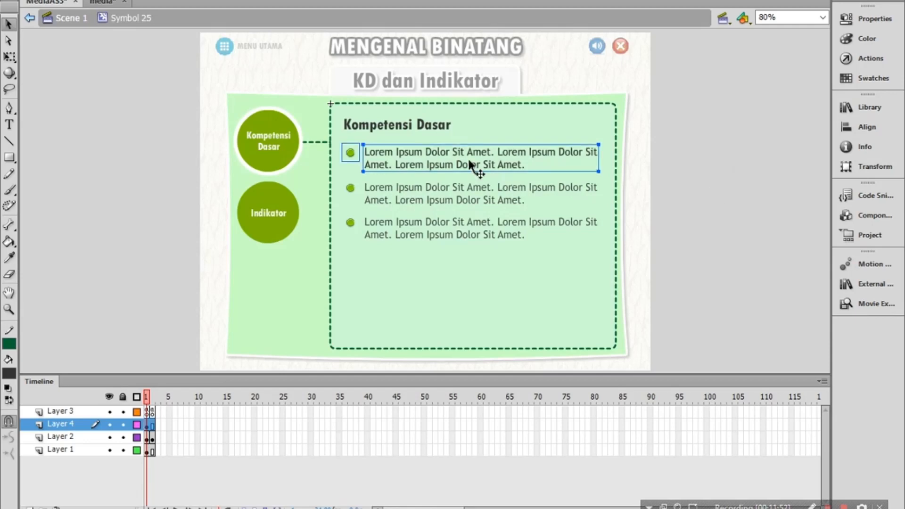
drag(463, 154, 461, 257)
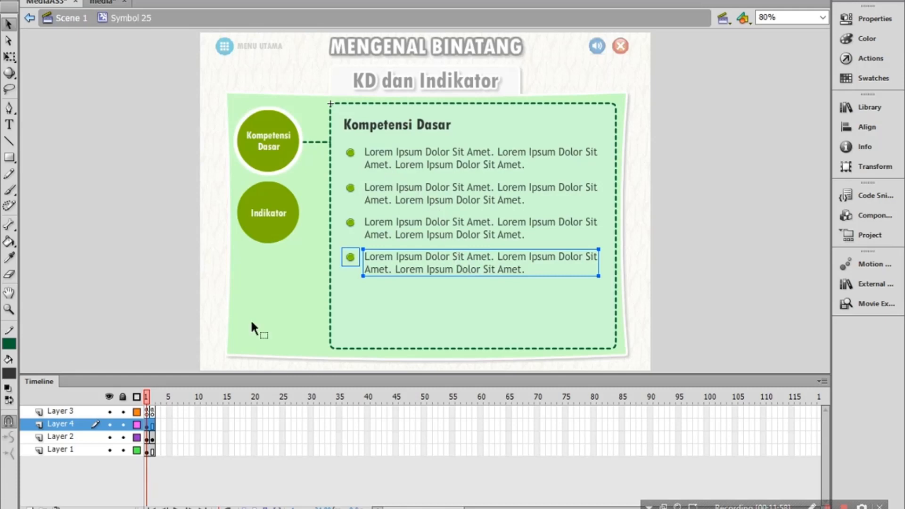
Step: Insert a keyframe at frame 2 of Layer 4 that keeps the heading and bulleted paragraphs
click(151, 425)
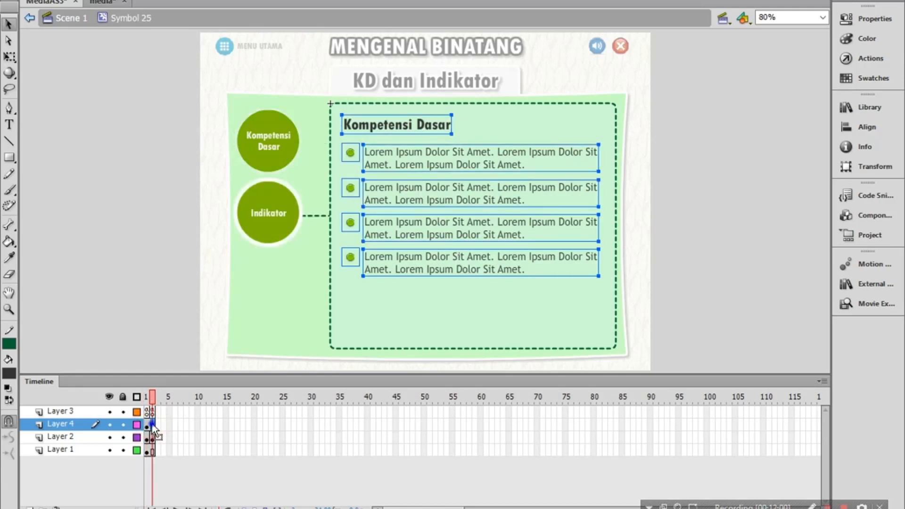
right_click(153, 429)
click(210, 147)
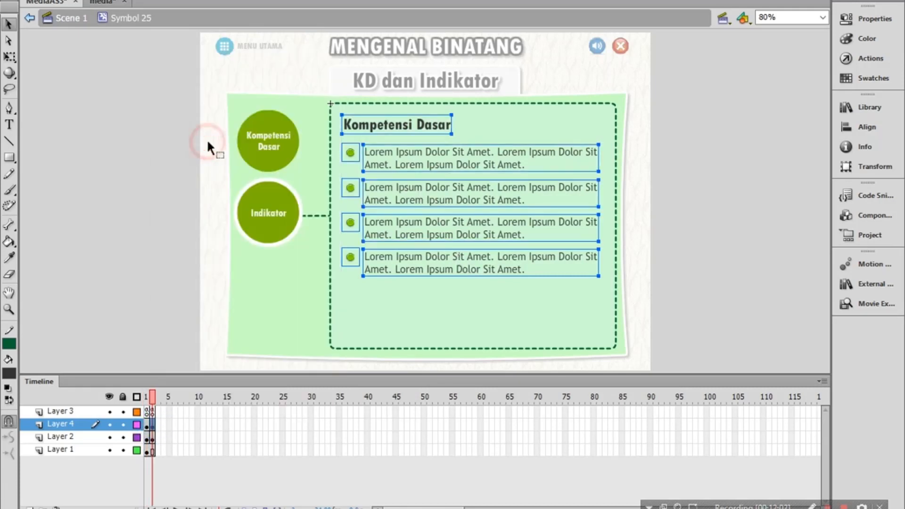
Step: Replace the Kompetensi Dasar heading in frame 2 with "Indikator" and finish editing the text
double_click(400, 128)
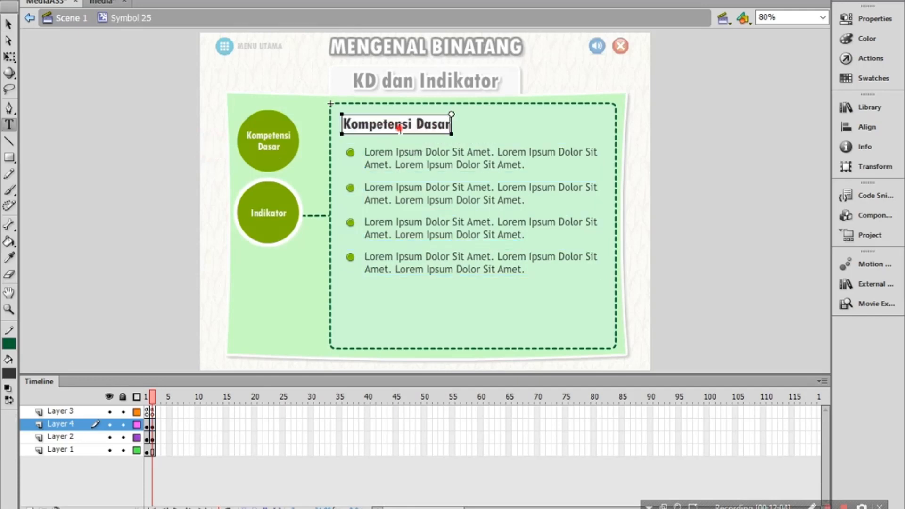
key(ctrl+a)
key(BackSpace)
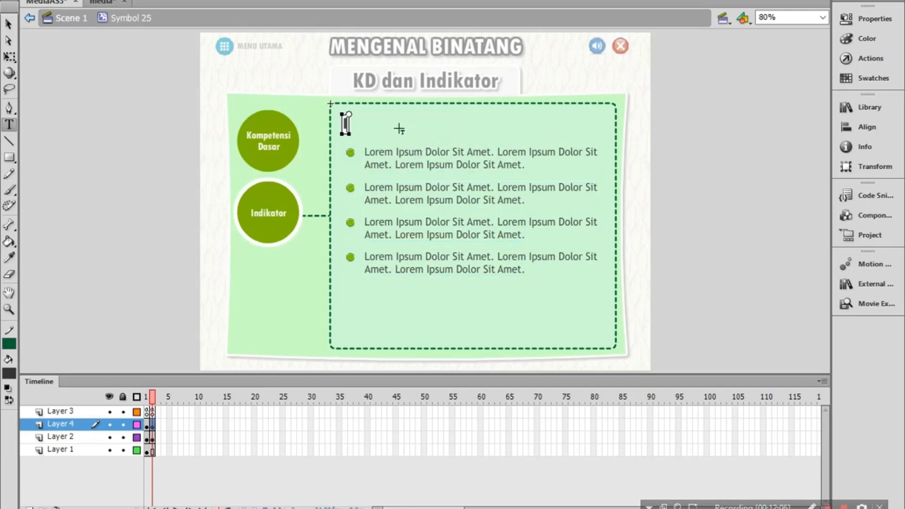
text(Indikator)
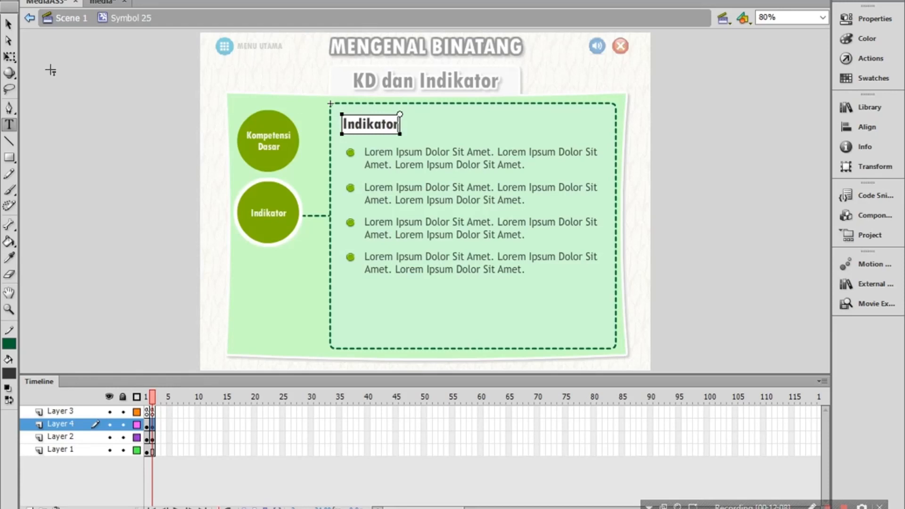
click(8, 23)
click(90, 116)
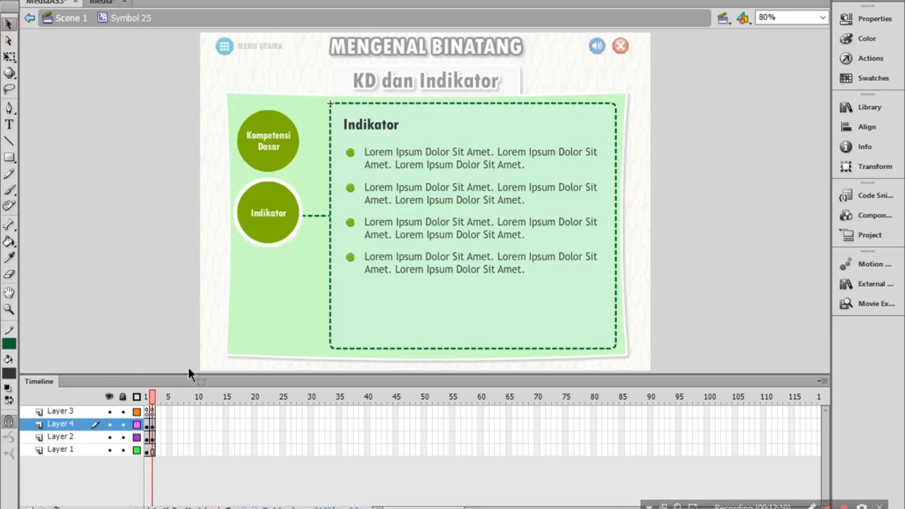
Step: Compare the content of frames 1 and 2 on Layer 4, return to frame 1, and save the document
click(147, 427)
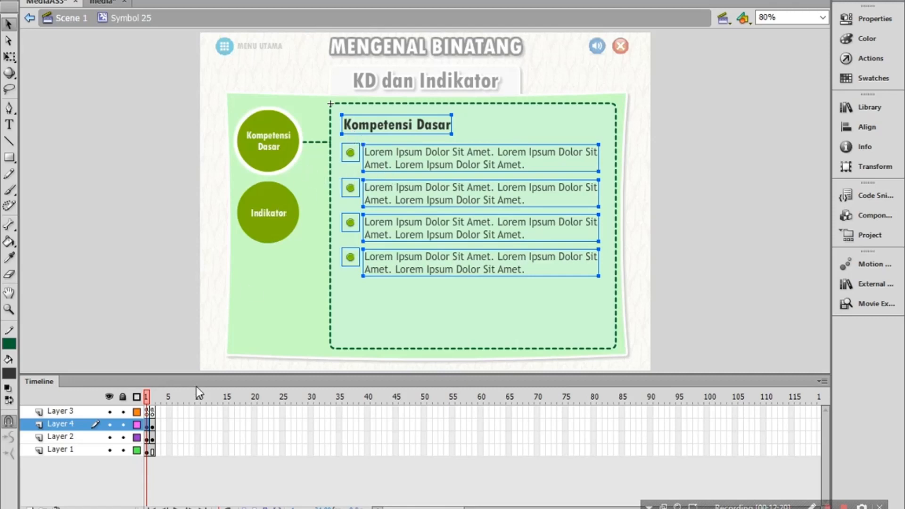
click(153, 425)
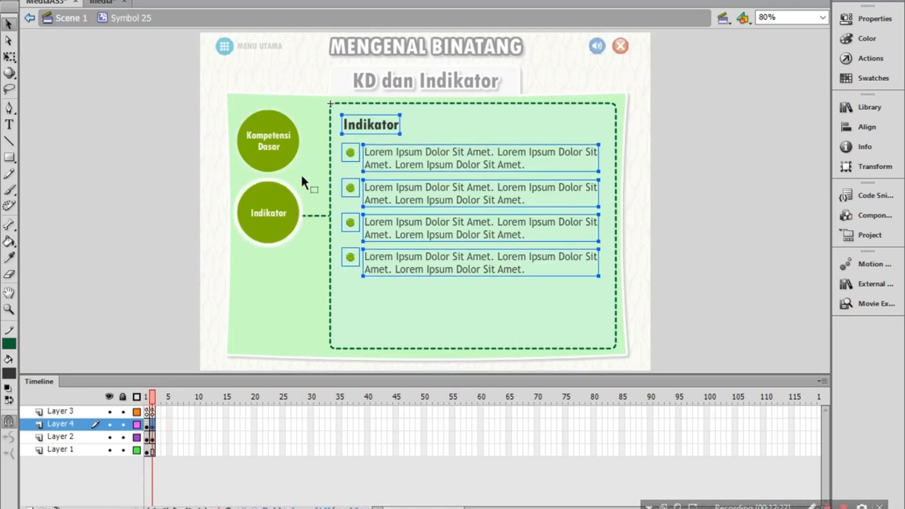
click(147, 425)
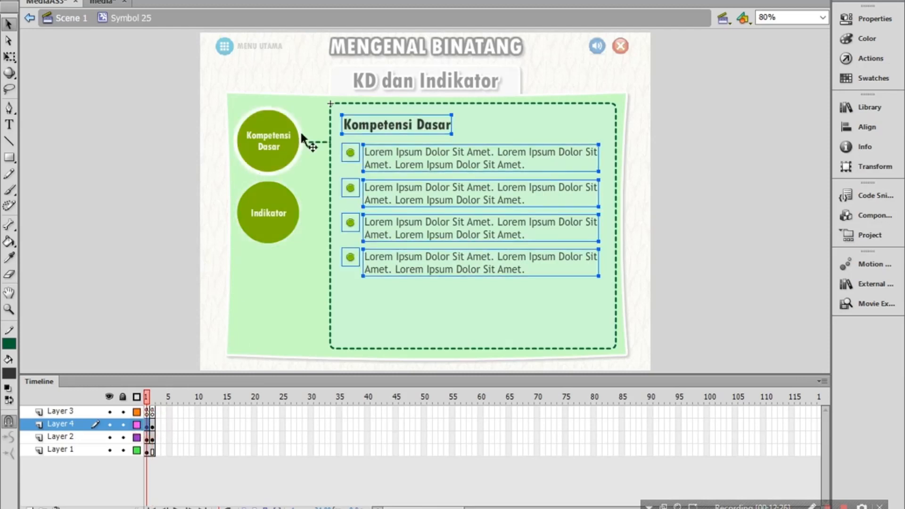
click(135, 104)
key(ctrl+s)
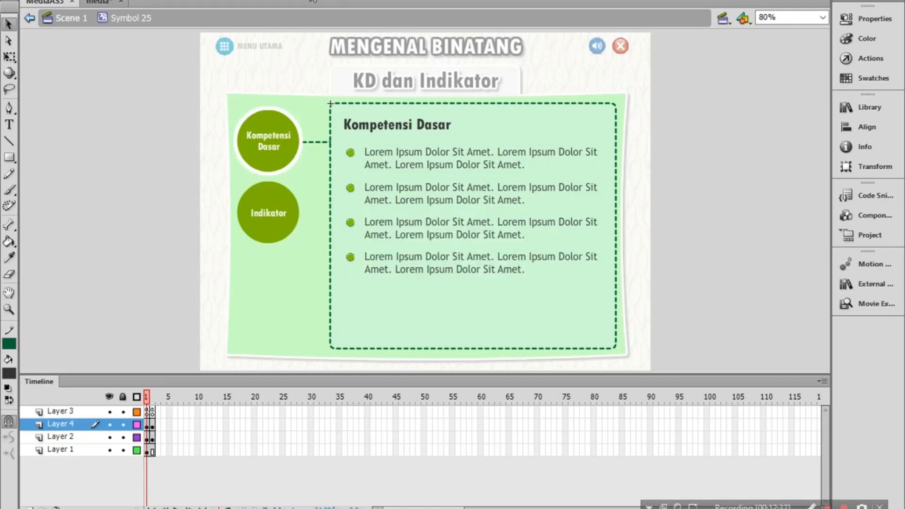
Step: Test the movie and go from the opening screen through the main menu to the KD dan Indikator page
click(278, 1)
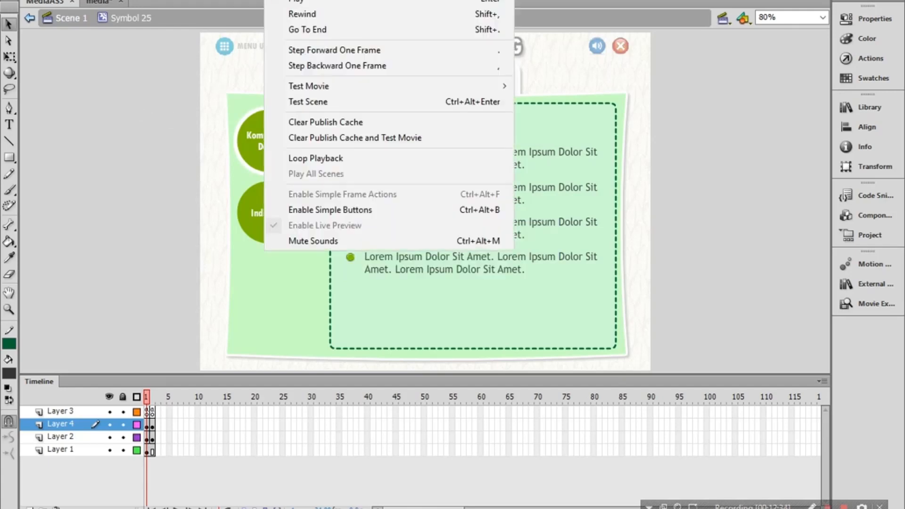
mouse_move(302, 87)
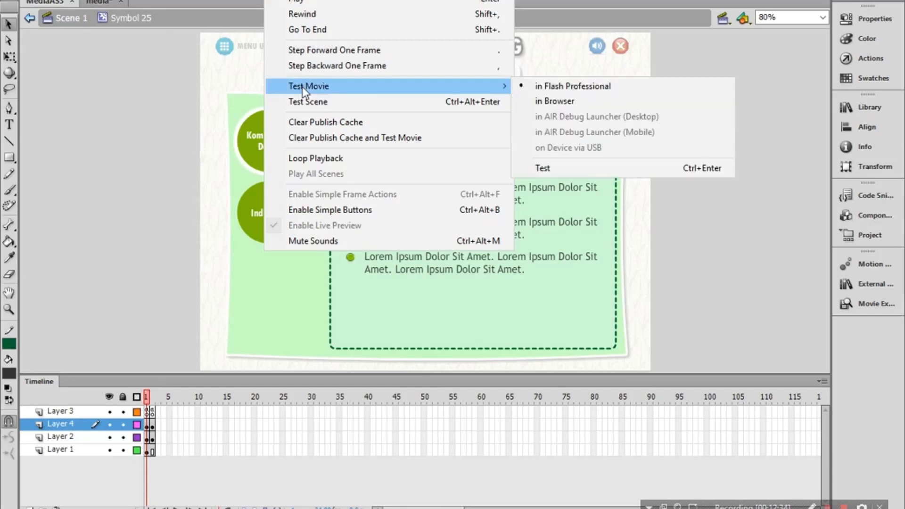
click(545, 172)
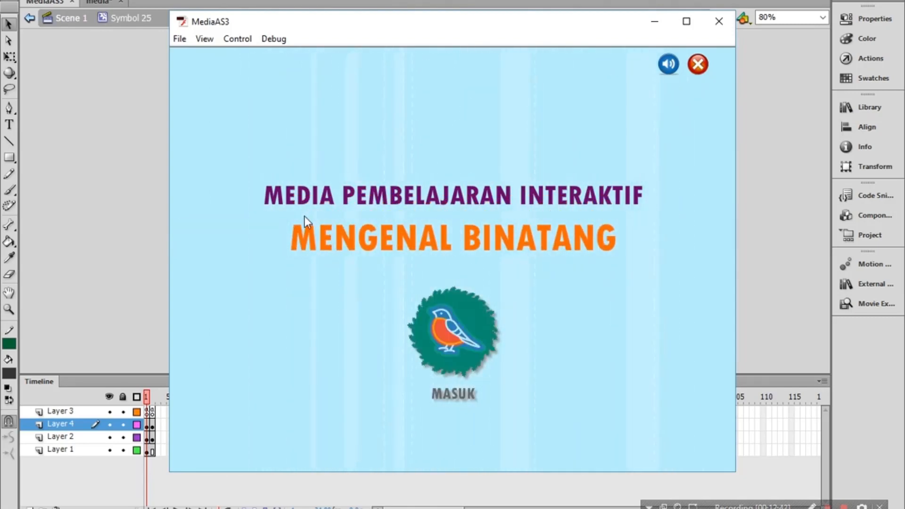
click(486, 338)
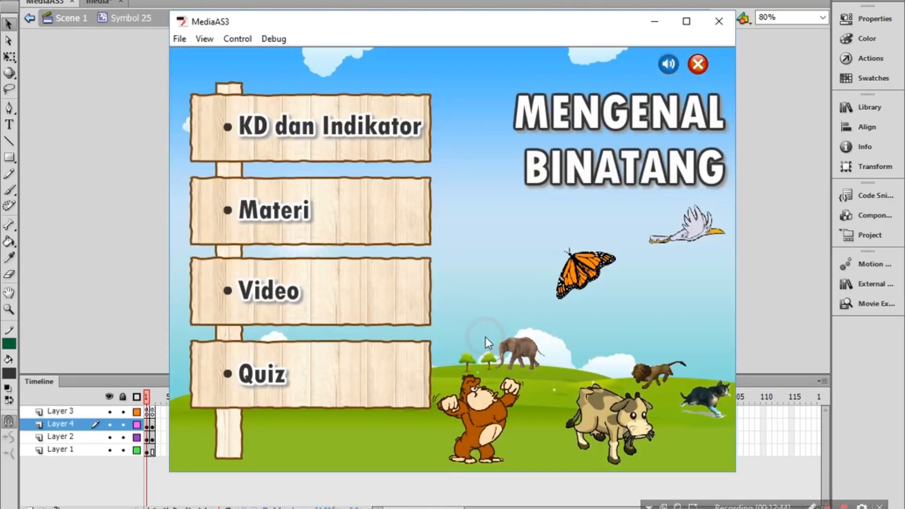
click(317, 127)
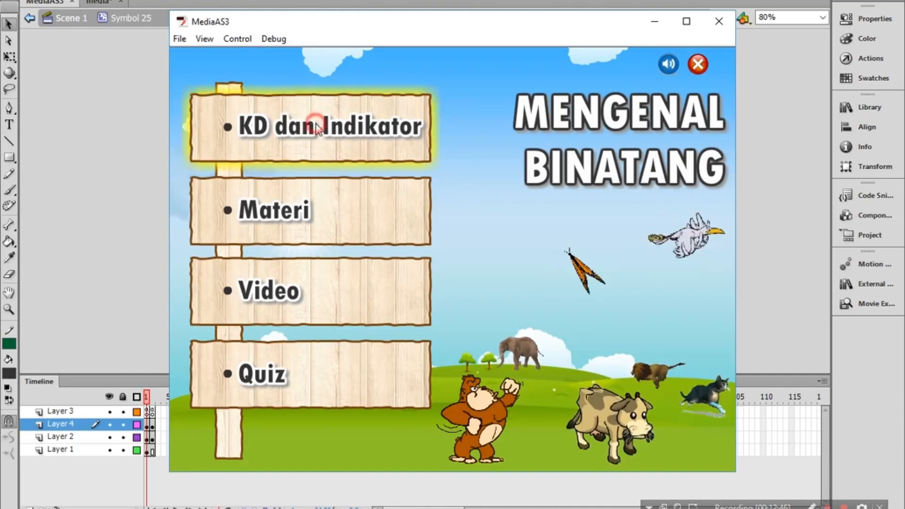
Step: Check the Indikator and Kompetensi Dasar buttons by switching between their content several times, finishing on Kompetensi Dasar
click(278, 276)
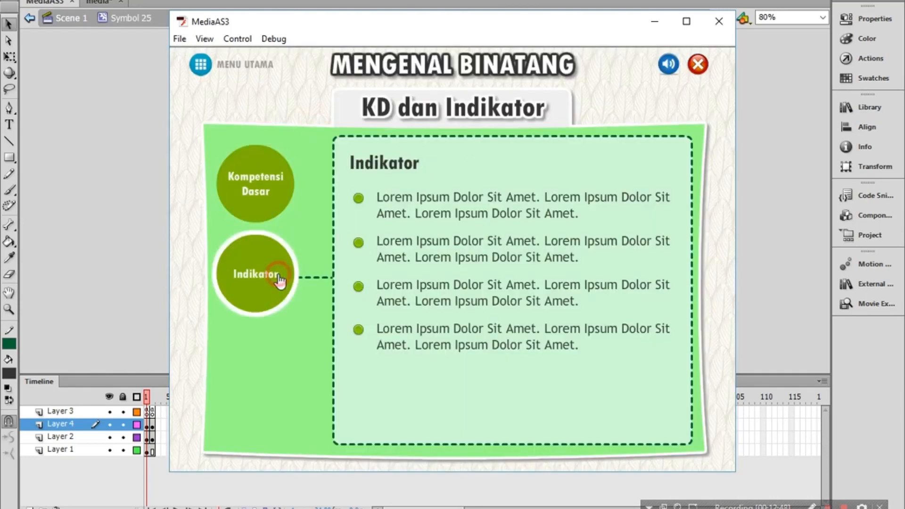
click(263, 211)
click(267, 285)
click(259, 208)
click(258, 283)
click(253, 184)
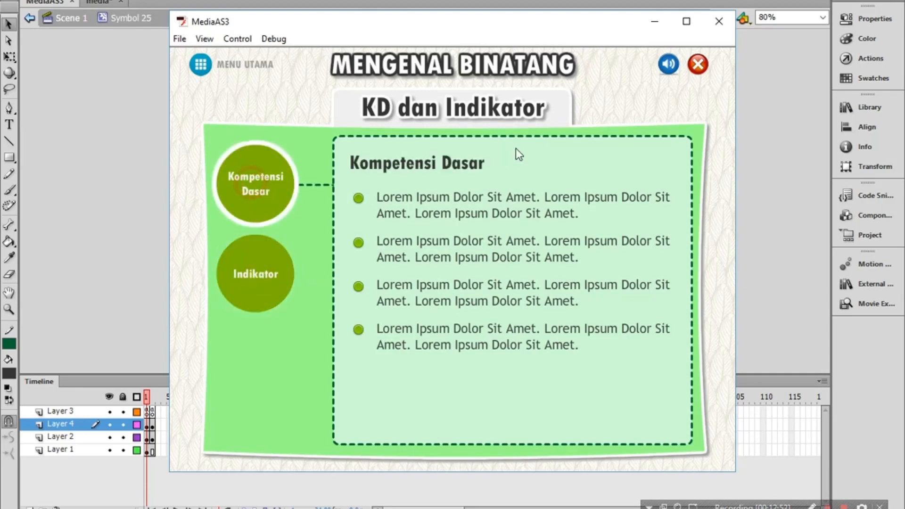
Step: Mute the sound in the test movie and check again that both page buttons switch between Indikator and Kompetensi Dasar
click(668, 69)
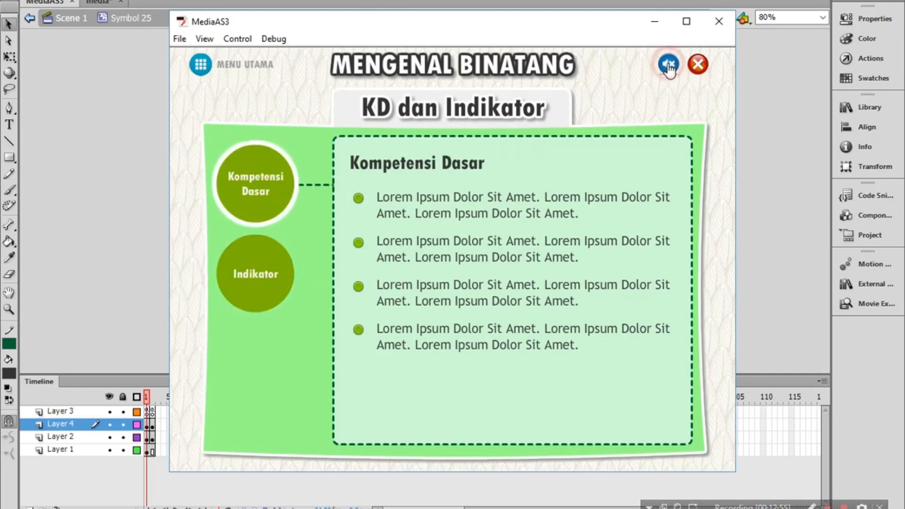
click(253, 255)
click(252, 225)
click(254, 301)
click(253, 178)
click(254, 262)
click(255, 179)
click(257, 267)
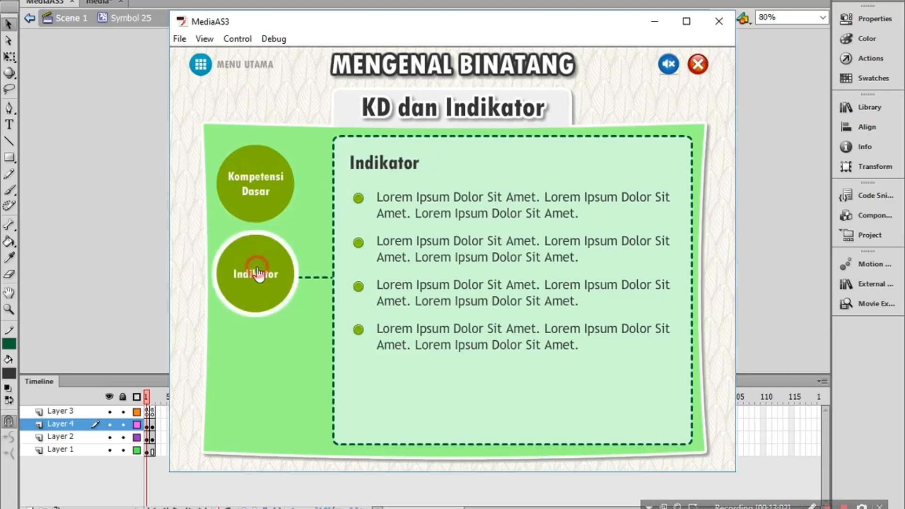
click(257, 202)
Step: Return to the main menu, reopen the KD dan Indikator page, and recheck switching between its two content sections
click(199, 66)
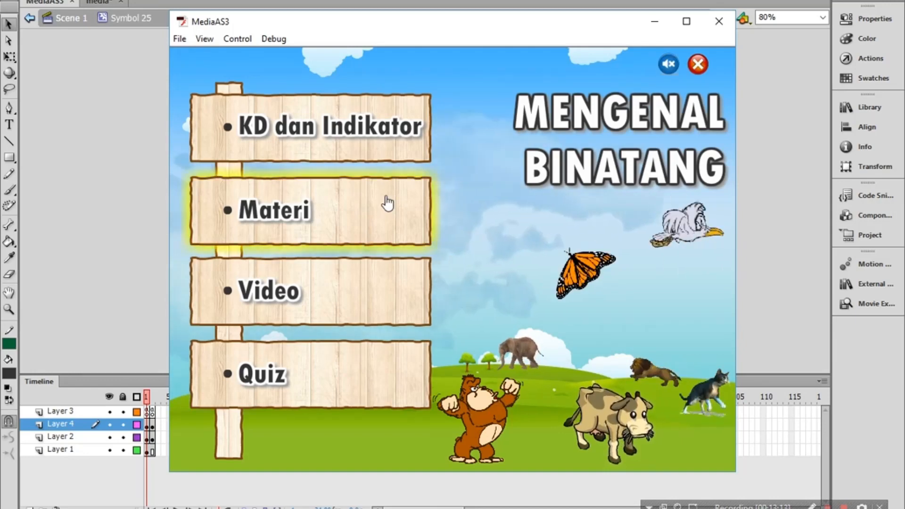
click(313, 142)
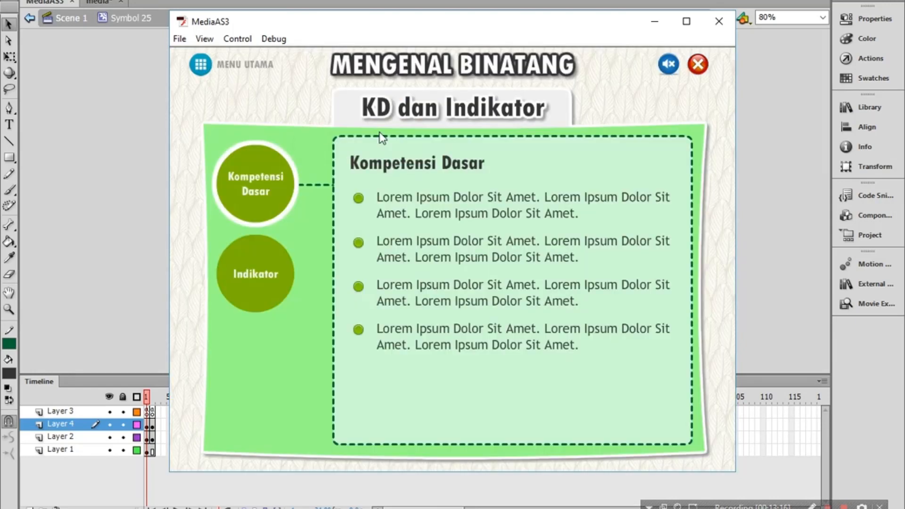
click(263, 283)
click(259, 187)
click(259, 279)
click(259, 197)
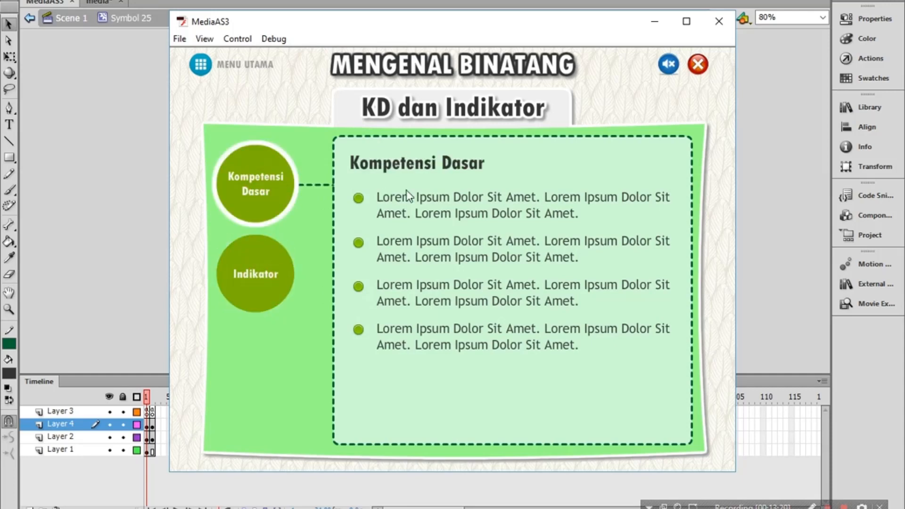